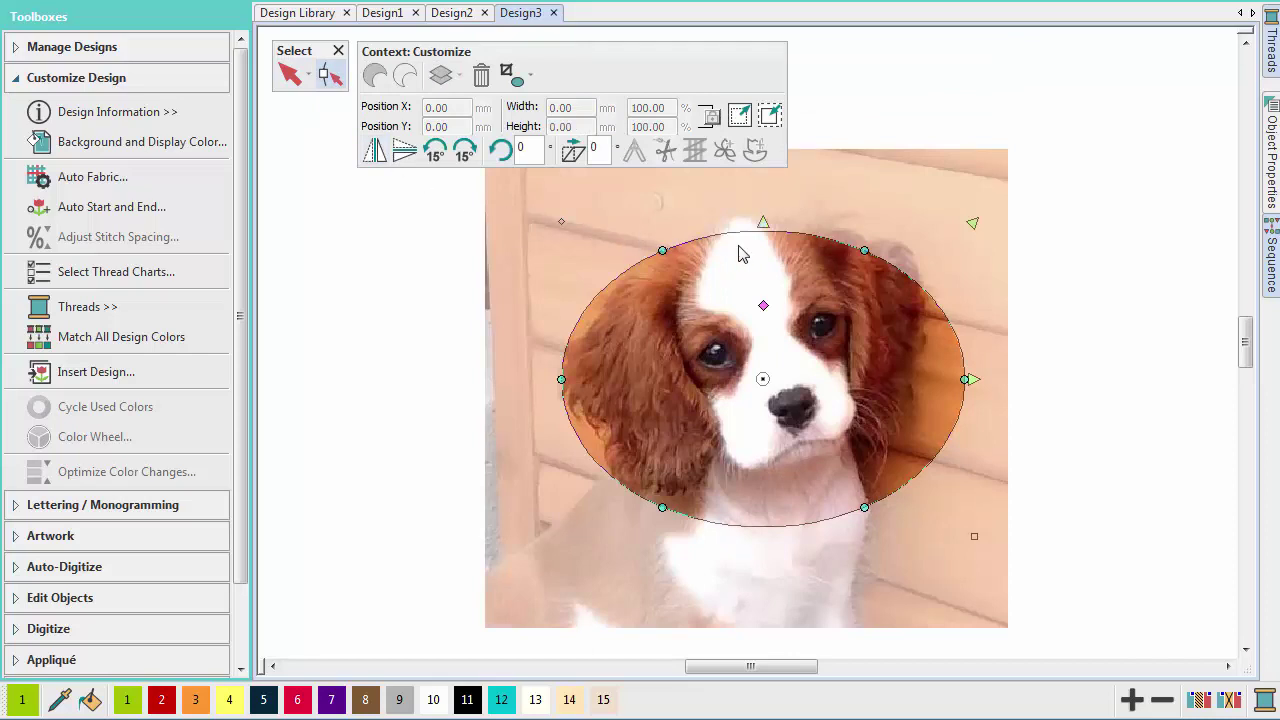
Enlarge the oval crop outline, reposition it around the puppy's whole head, and apply the crop
left_click_drag(974, 221, 996, 194)
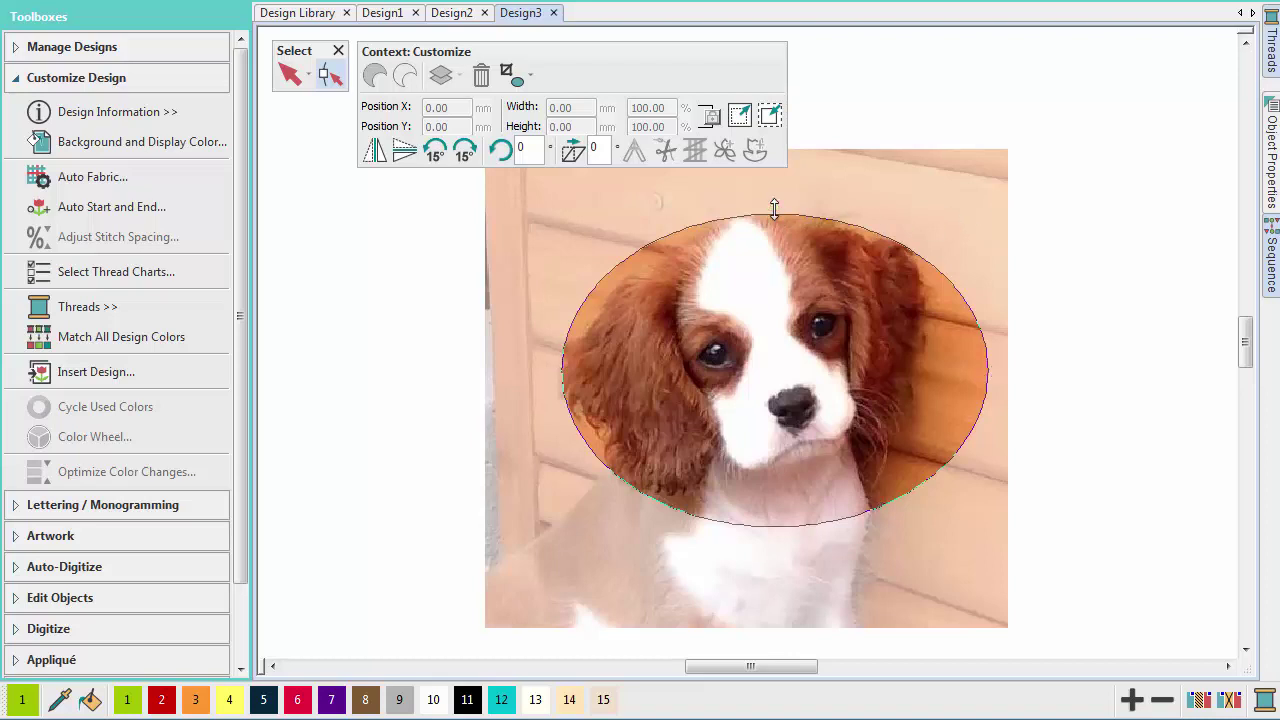
left_click_drag(774, 208, 776, 174)
left_click_drag(777, 271, 754, 275)
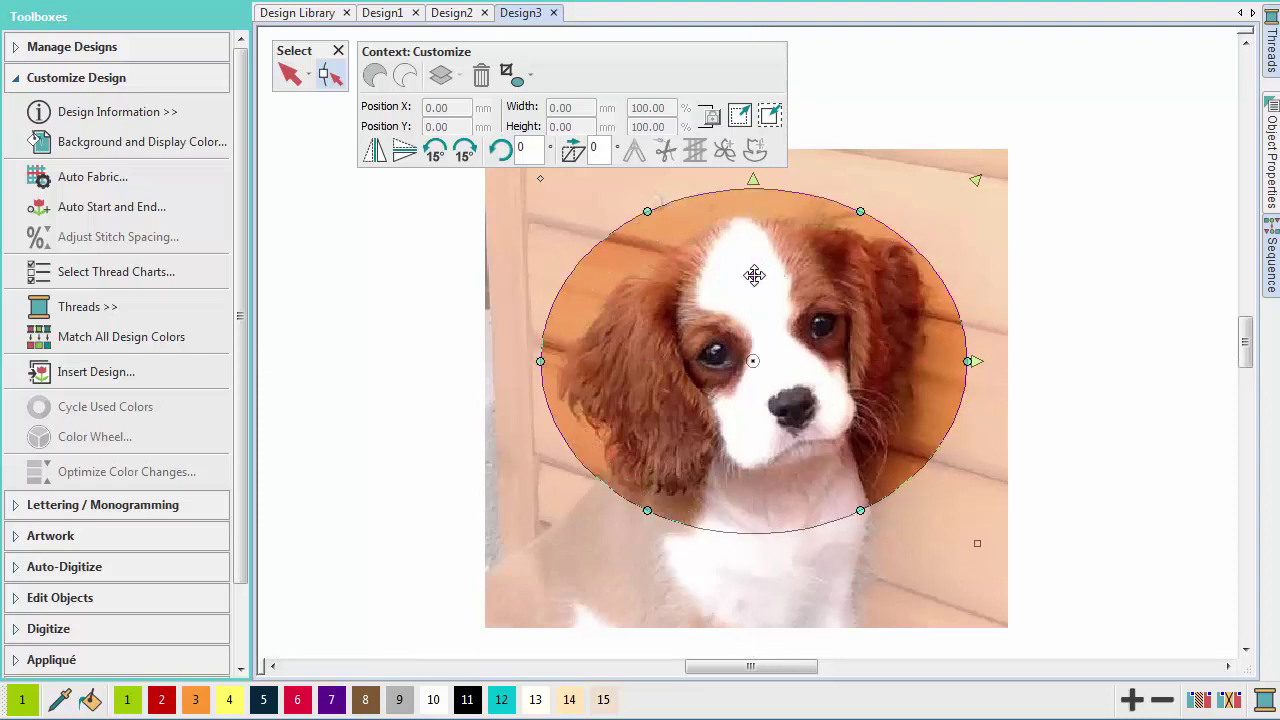
key("Return")
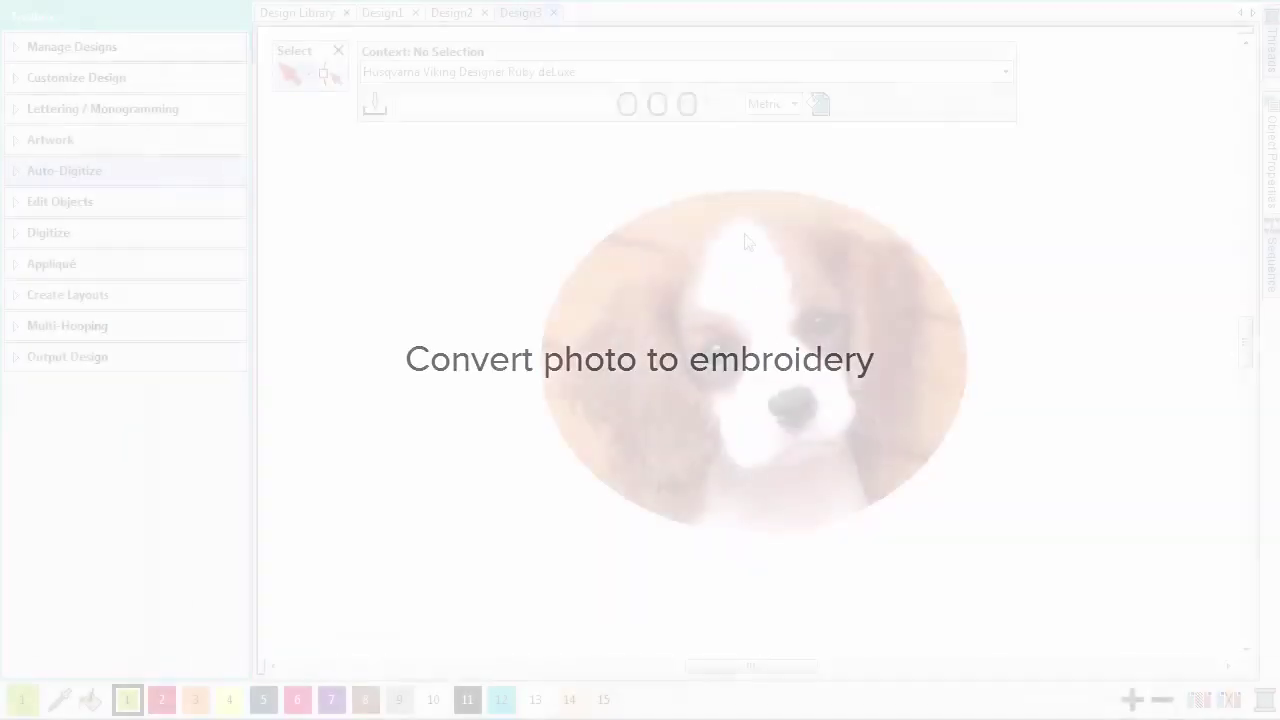
Start Color PhotoStitch on the cropped puppy photo and adjust the bitmap to be slightly darker with more contrast
left_click(745, 241)
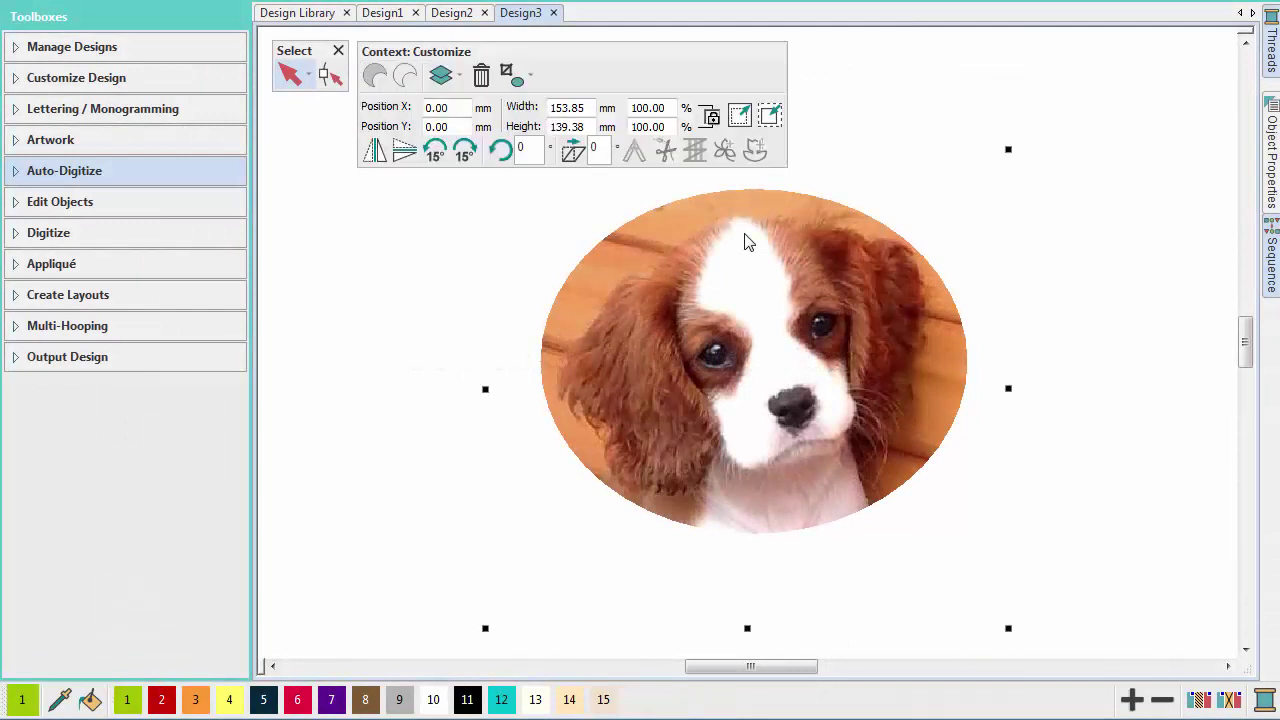
left_click(228, 172)
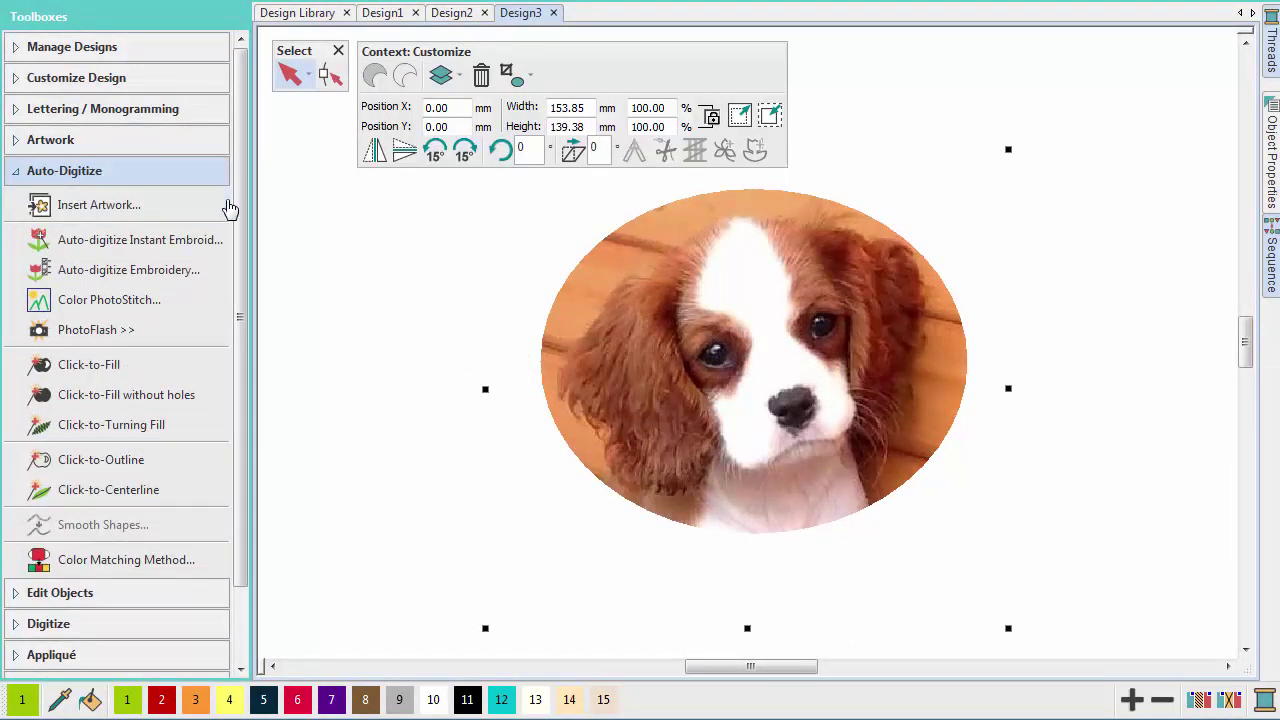
left_click(206, 302)
left_click(349, 404)
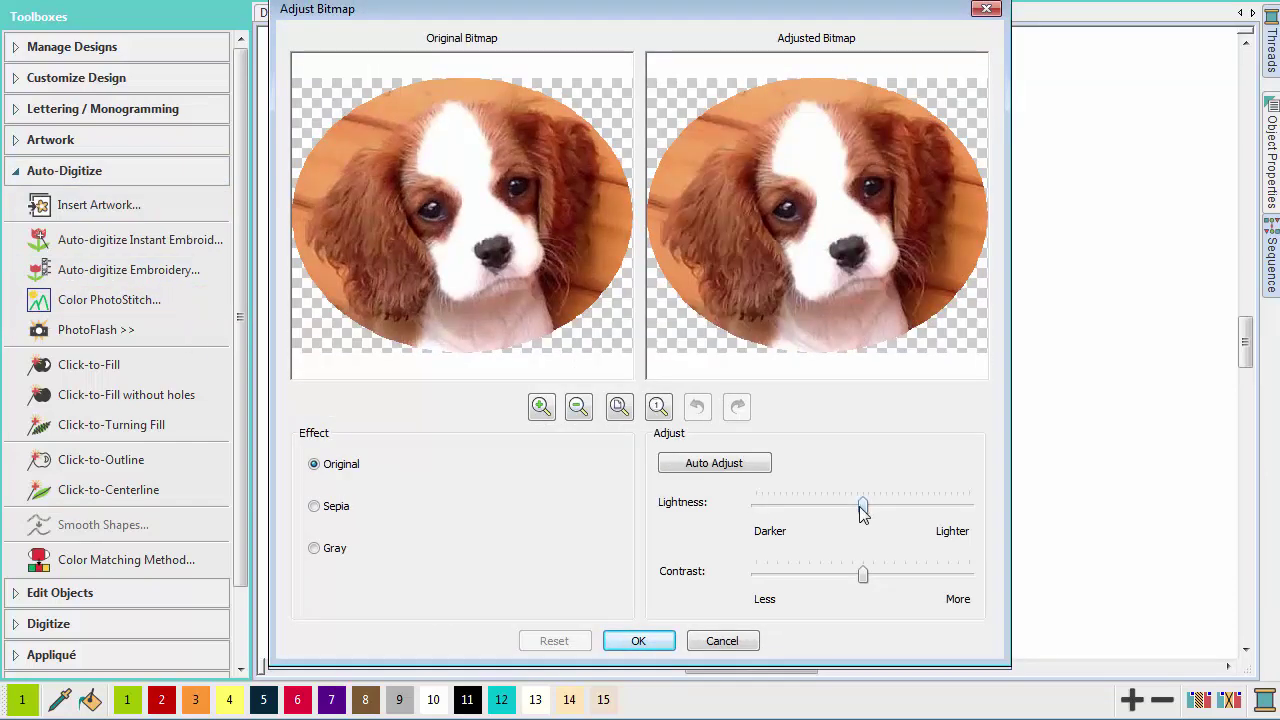
left_click_drag(848, 508, 850, 507)
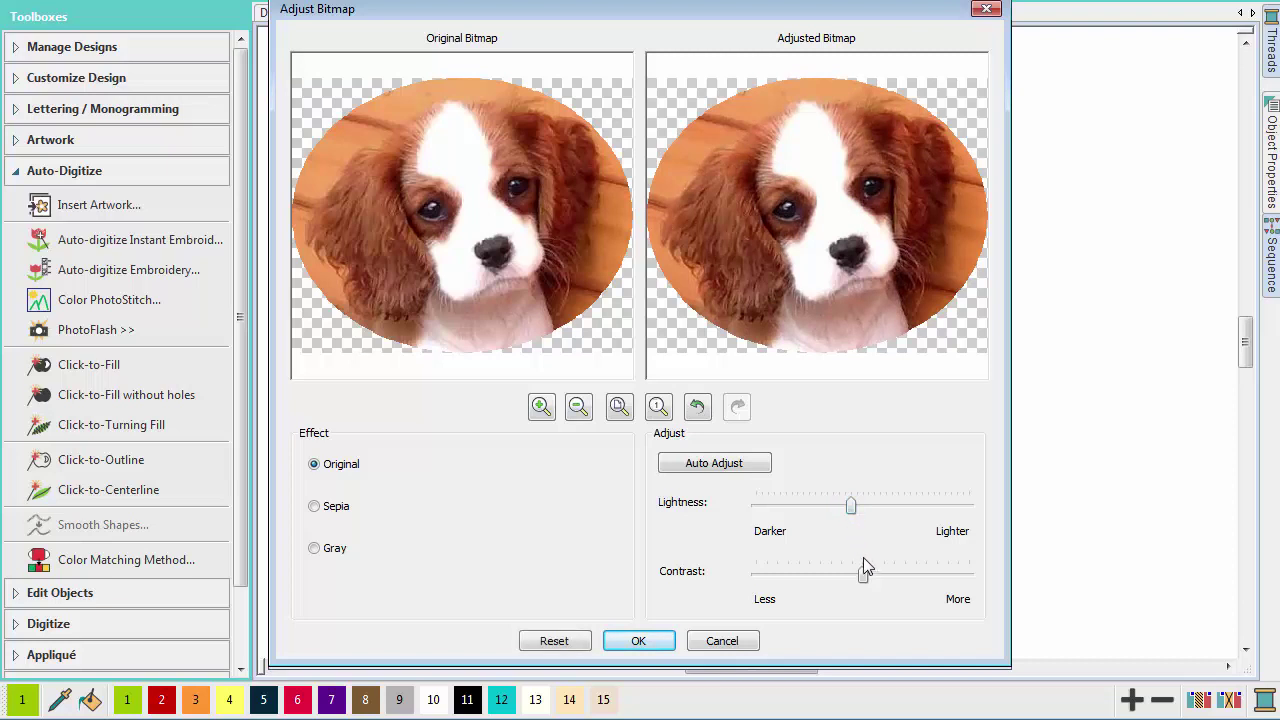
left_click_drag(864, 572, 884, 573)
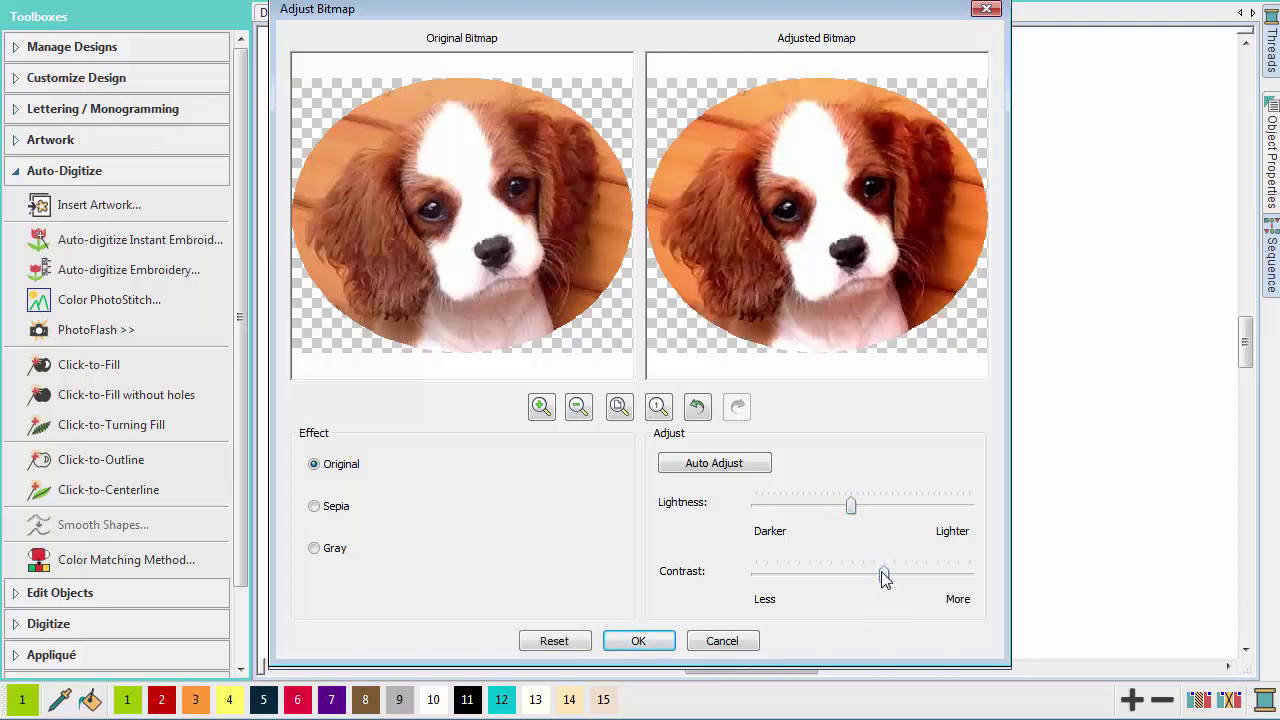
left_click(655, 645)
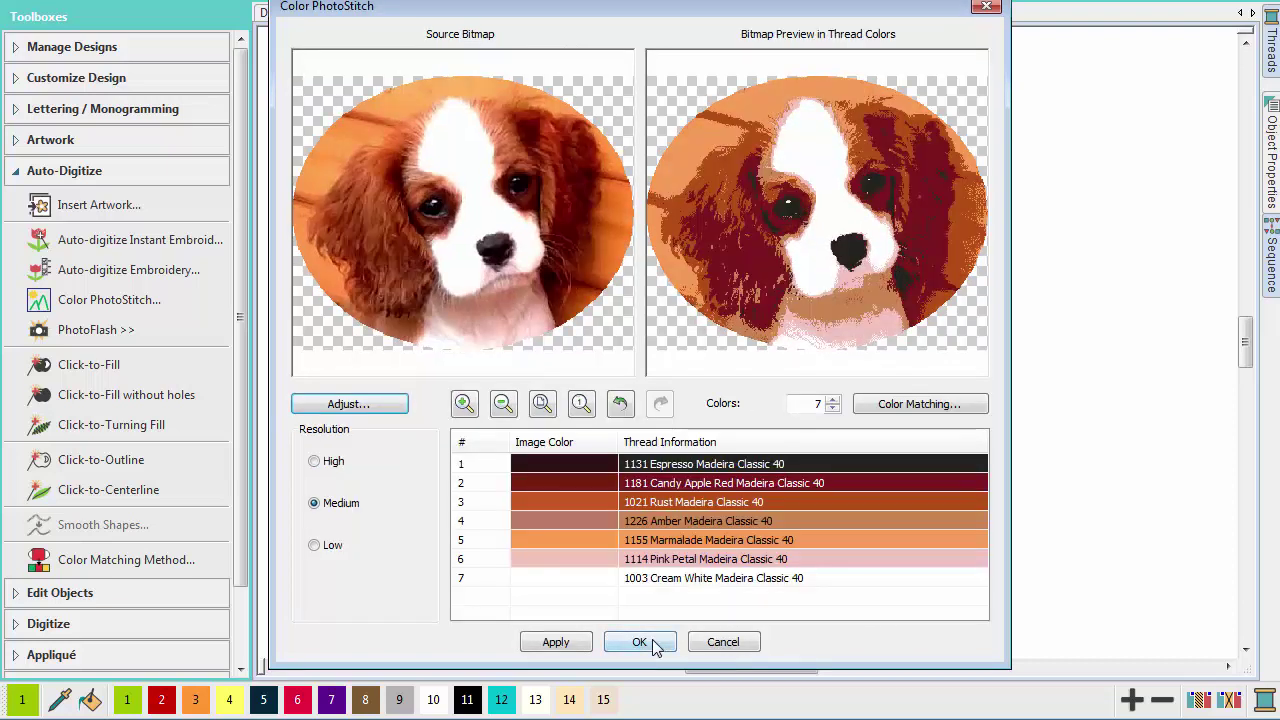
Set the PhotoStitch to 8 colors and switch color matching to adding thread chart colors to the palette
left_click(832, 400)
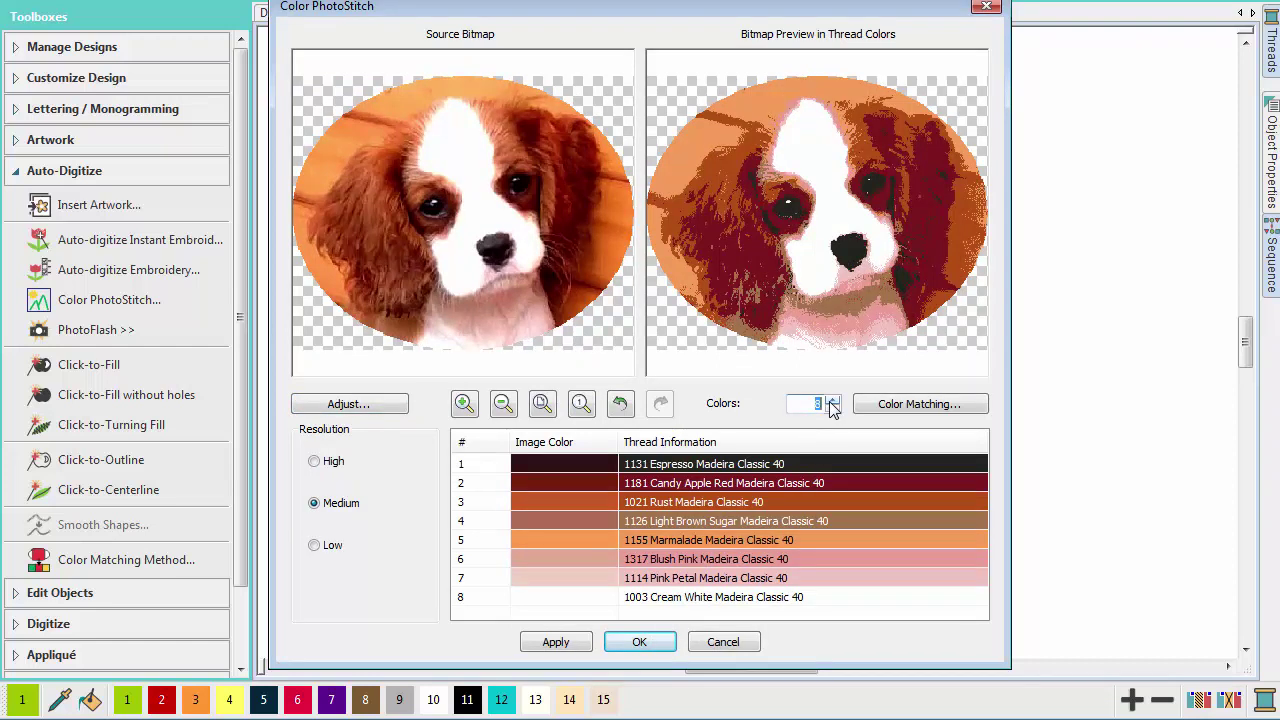
left_click(895, 405)
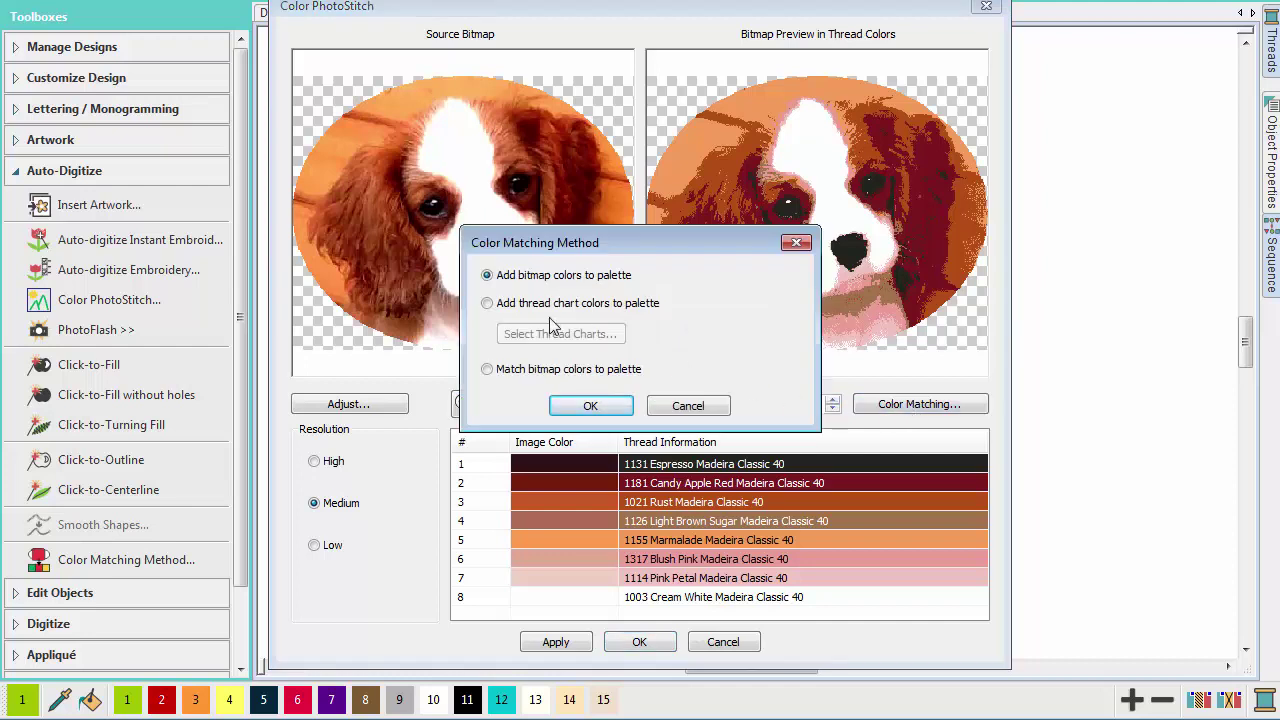
left_click(507, 304)
left_click(530, 334)
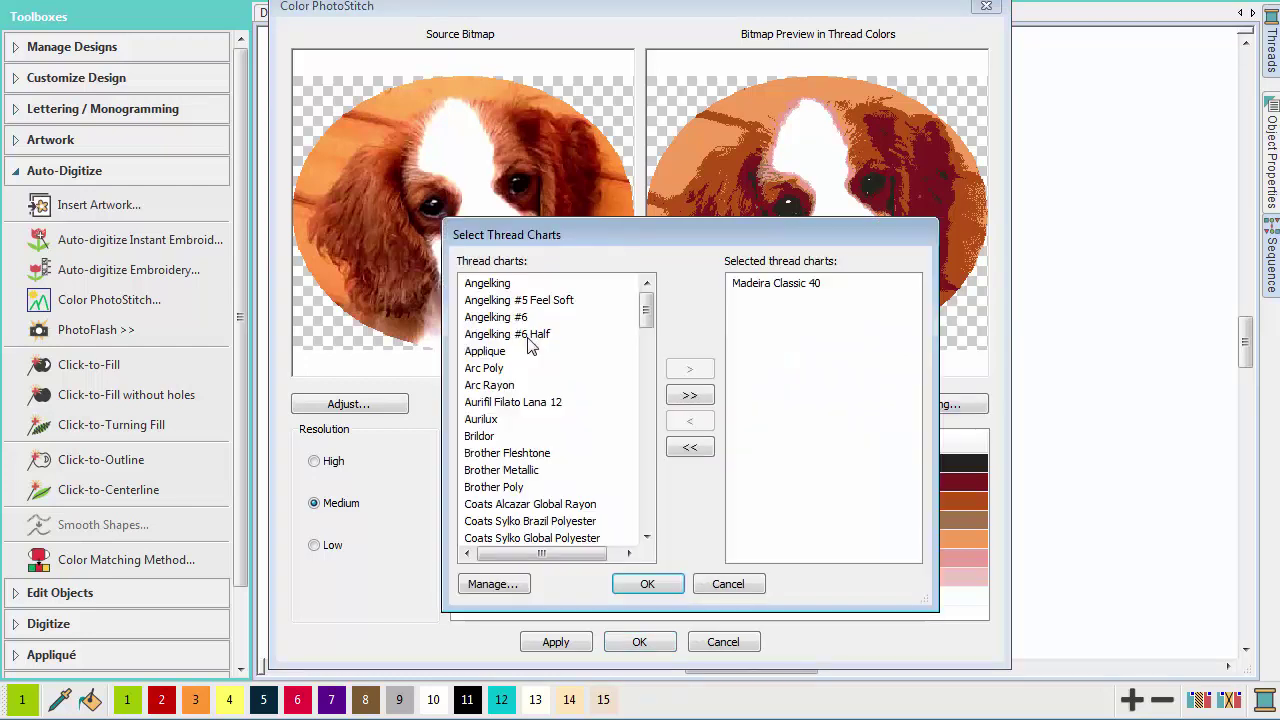
Replace the Madeira Classic 40 thread chart with Mettler Poly Sheen for color matching and generate the PhotoStitch embroidery
left_click(758, 288)
double_click(758, 288)
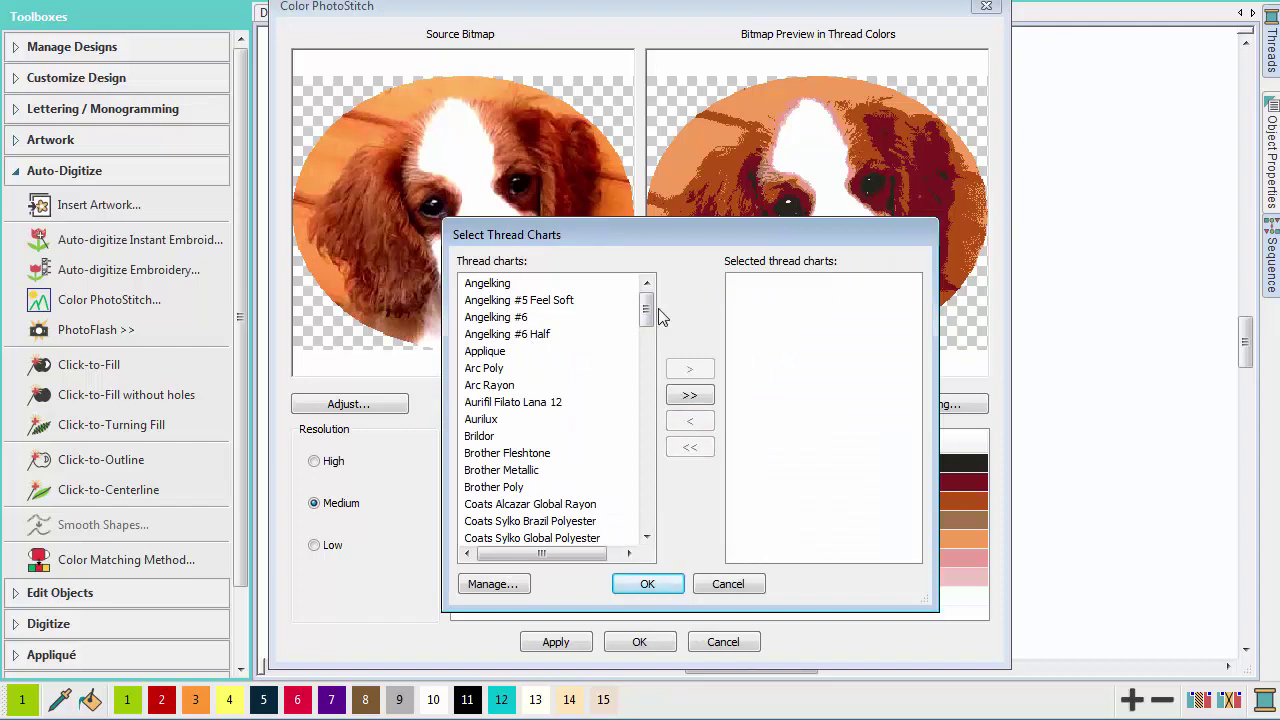
scroll(646, 357, "down", 2)
scroll(646, 380, "down", 12)
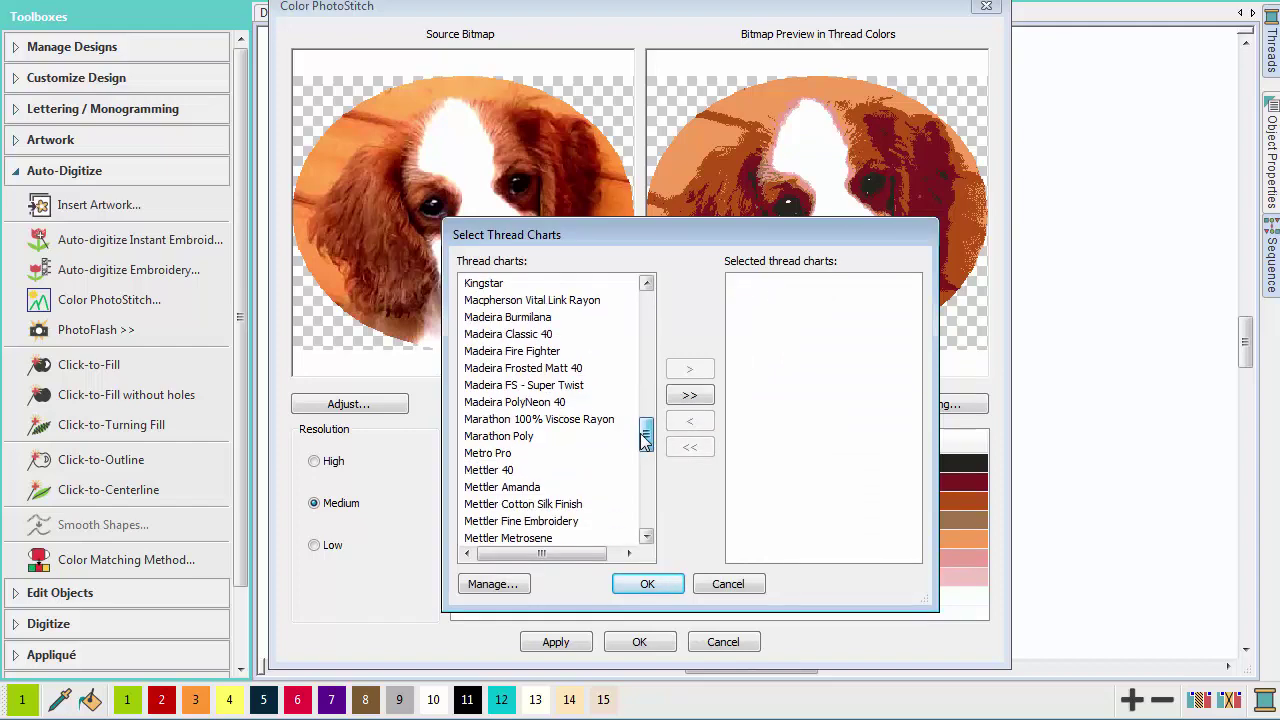
left_click(550, 539)
double_click(545, 522)
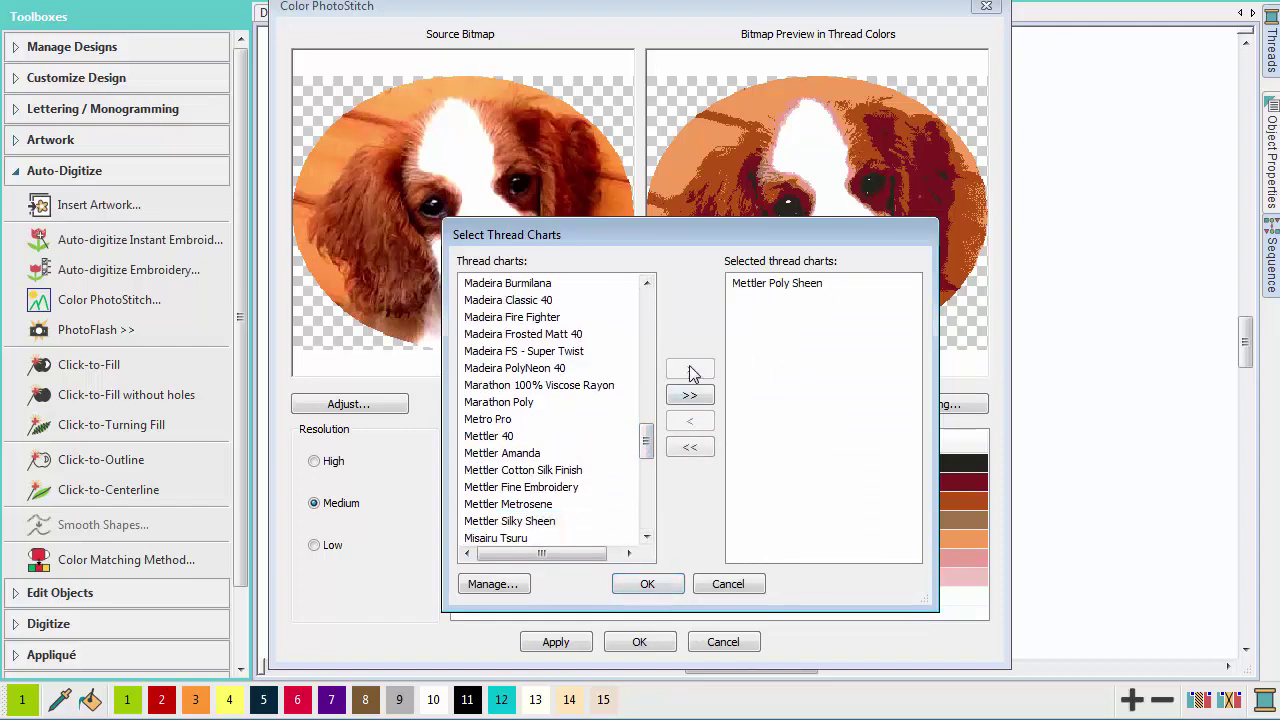
left_click(645, 585)
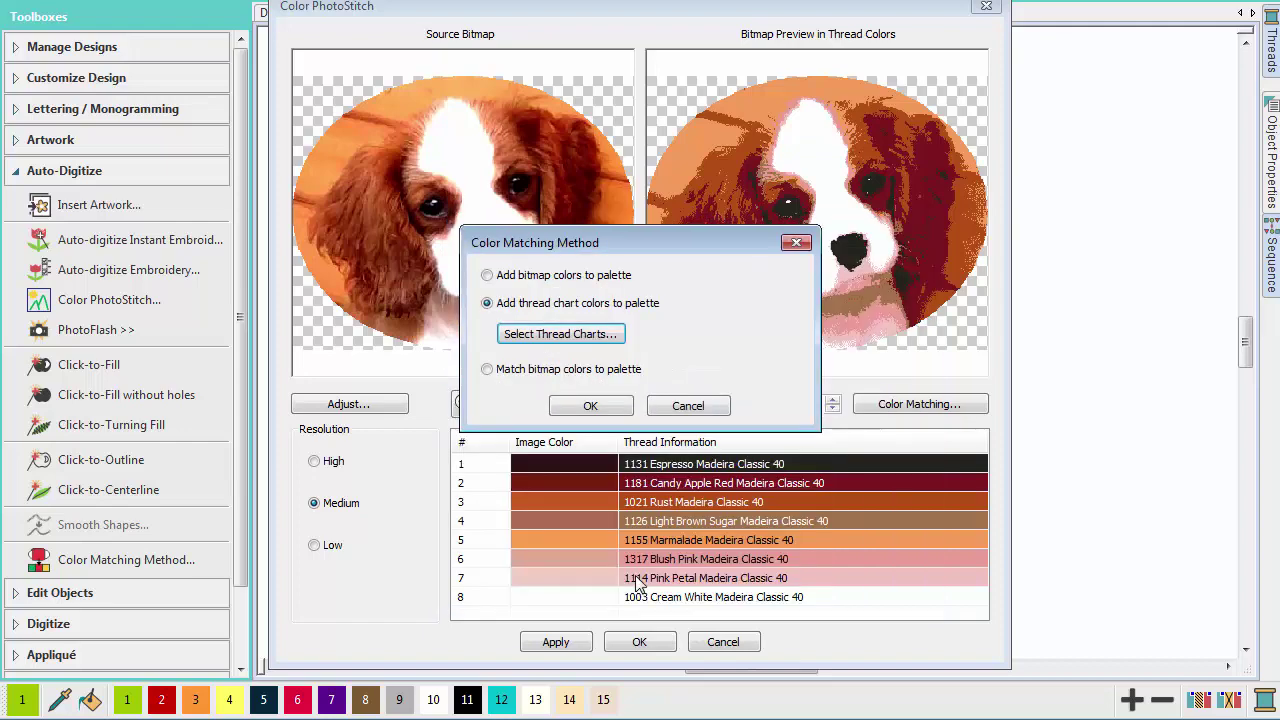
left_click(608, 403)
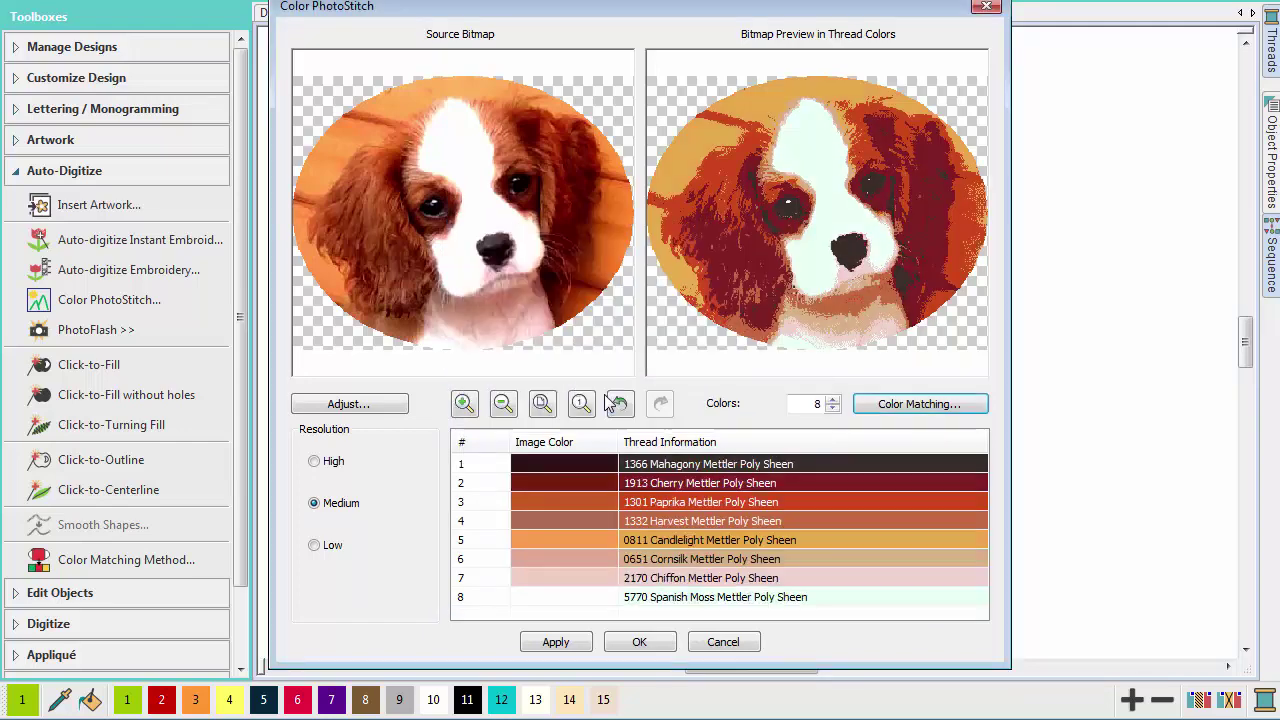
left_click(641, 642)
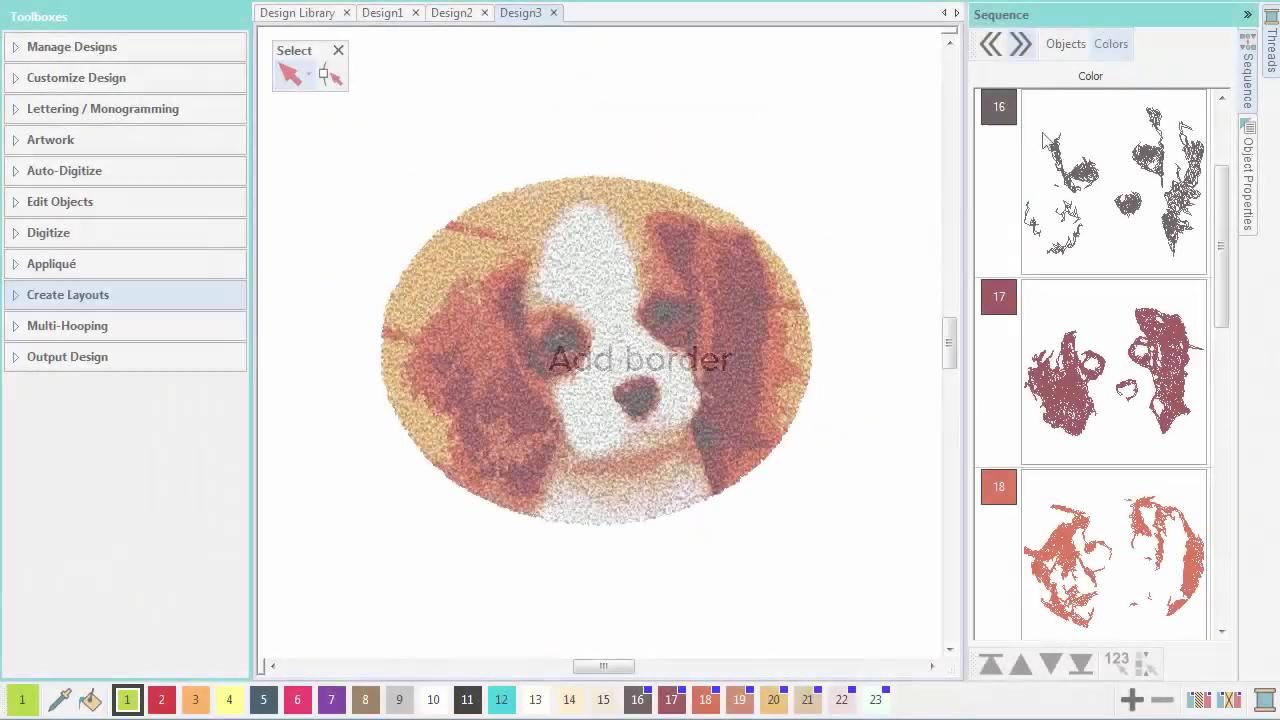
Select all the puppy's color blocks, 16 to 23, in the sequence and group them
left_click(1042, 140)
key("shift+End")
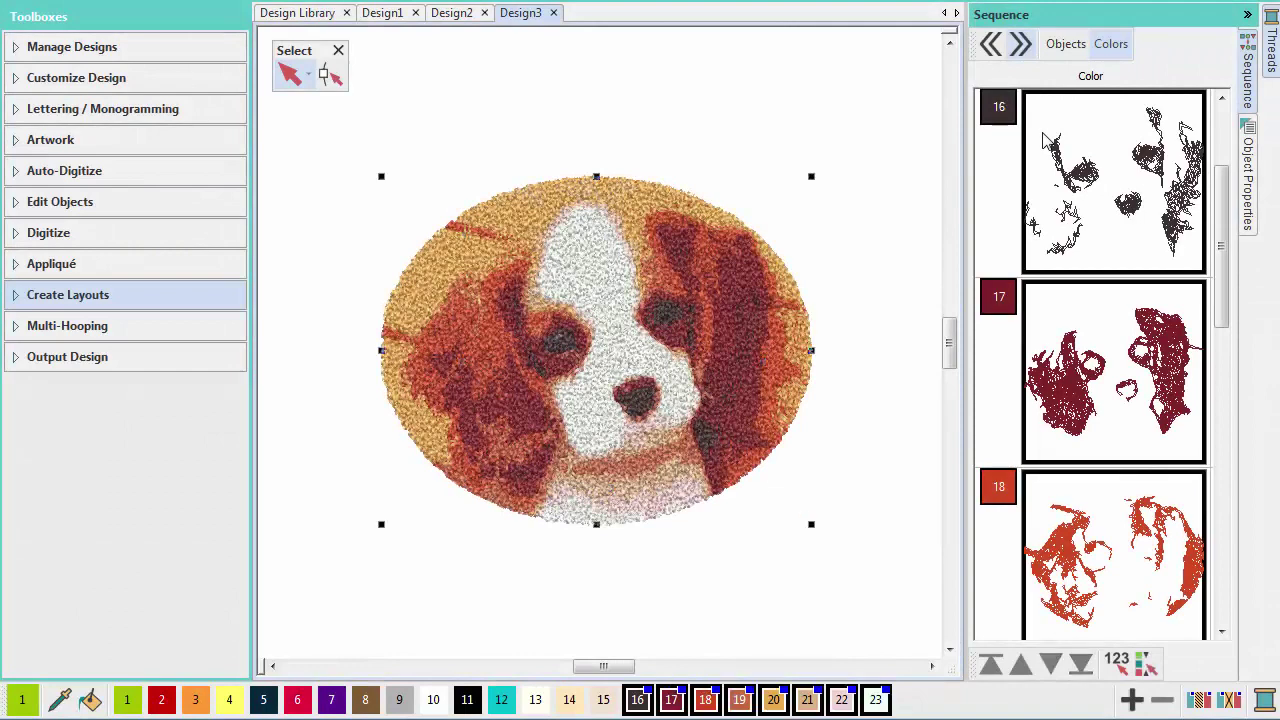
right_click(1043, 139)
left_click(1062, 170)
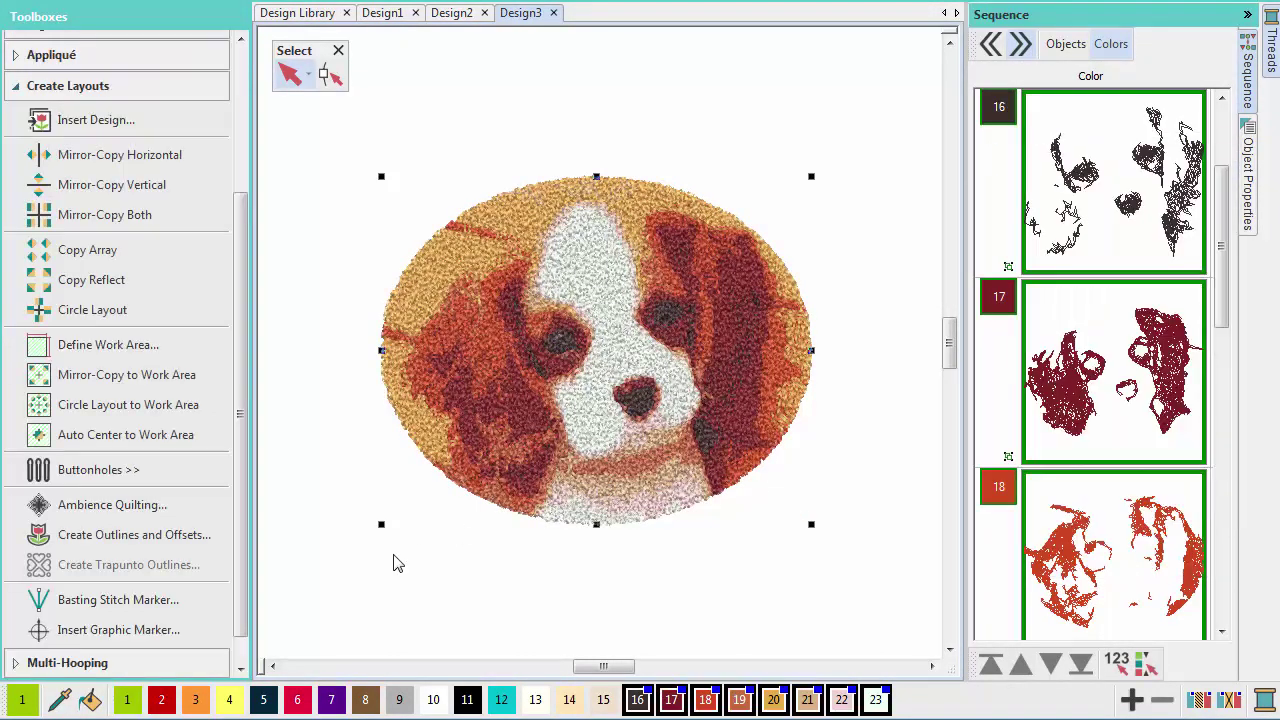
Start outlines and offsets for the grouped puppy, with a Satin object outline in color 0811 Mettler Poly Sheen
left_click(167, 541)
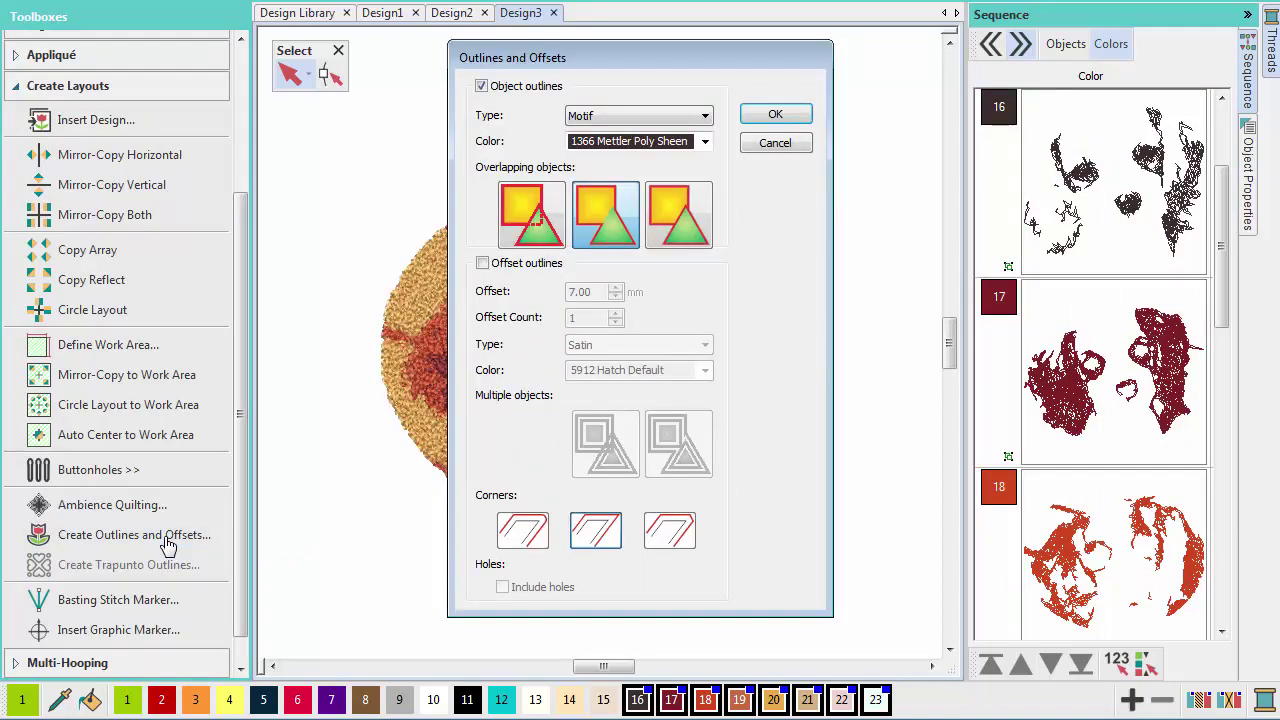
left_click(701, 116)
left_click(672, 173)
left_click(676, 141)
left_click(657, 248)
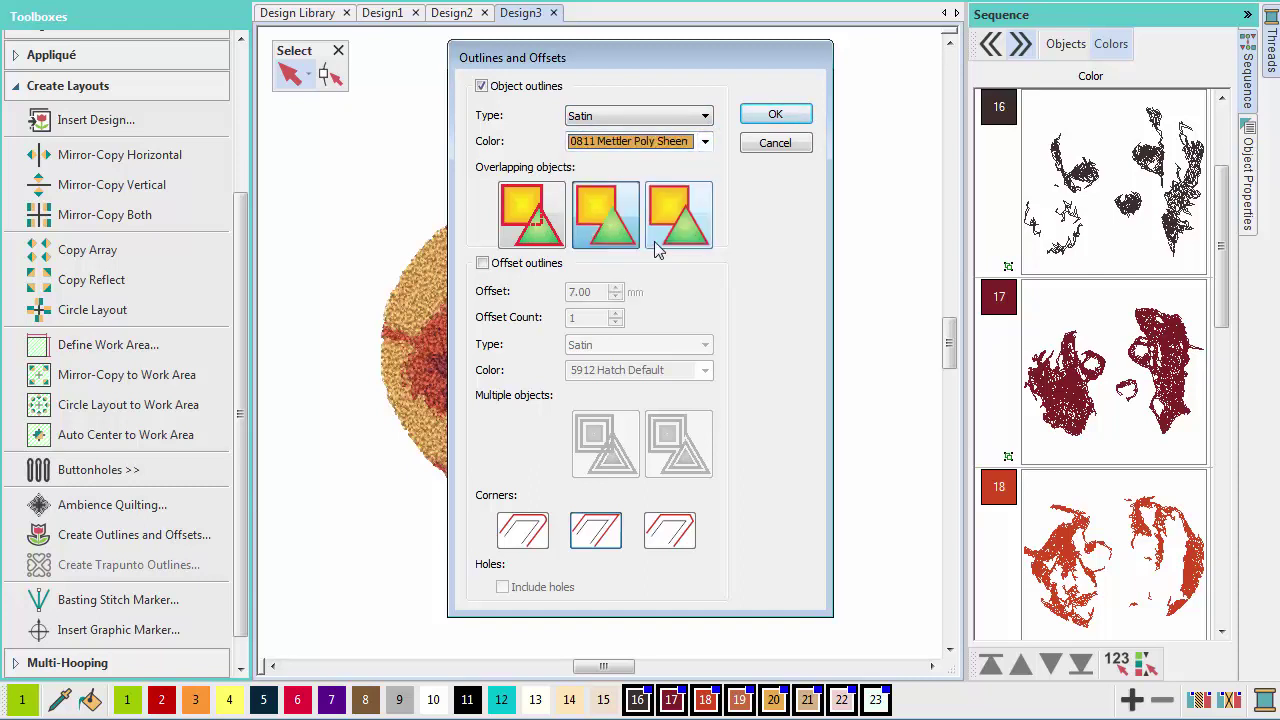
Enable a single 7.00 mm offset outline of type Motif with the first corner style, and create both borders
left_click(488, 266)
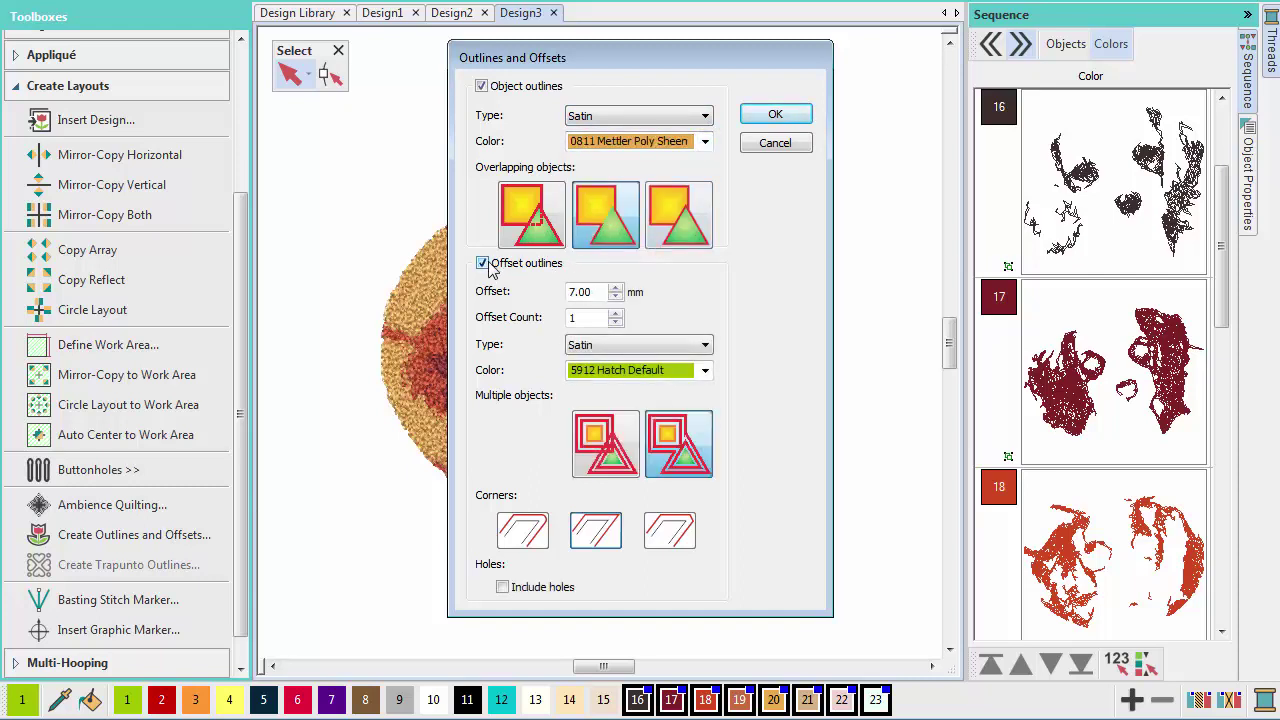
left_click(604, 345)
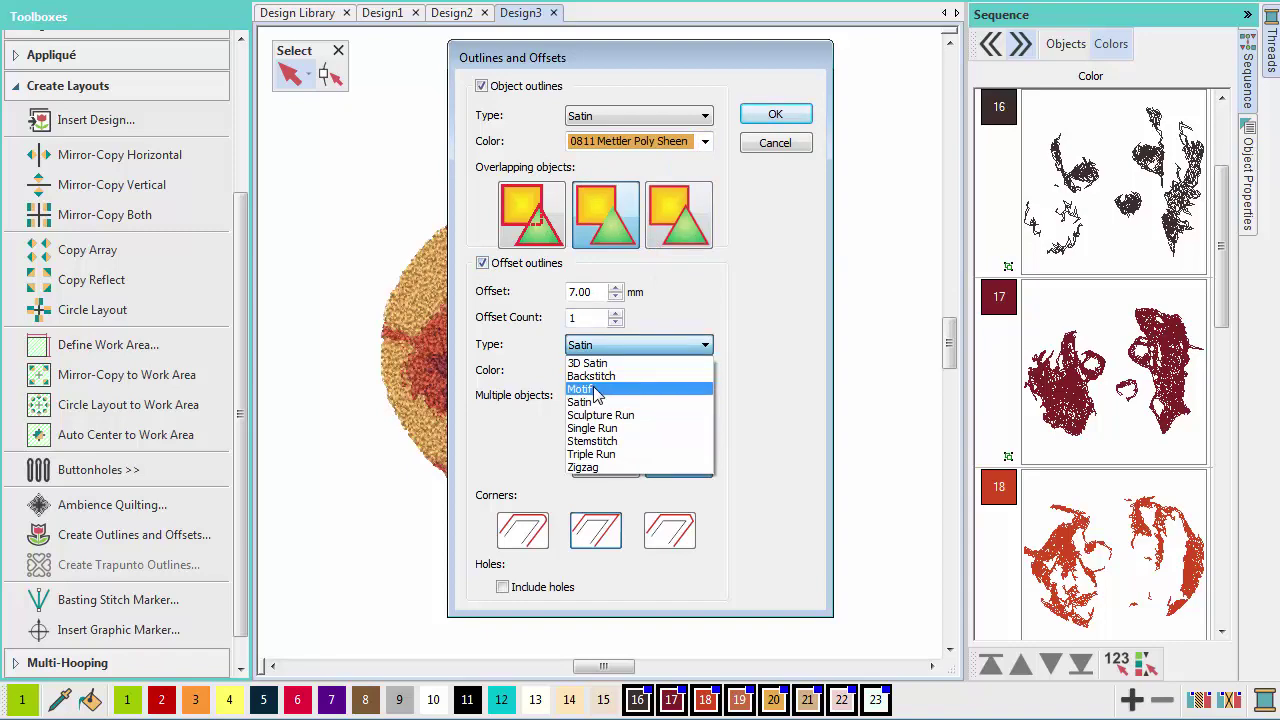
left_click(595, 389)
left_click(520, 538)
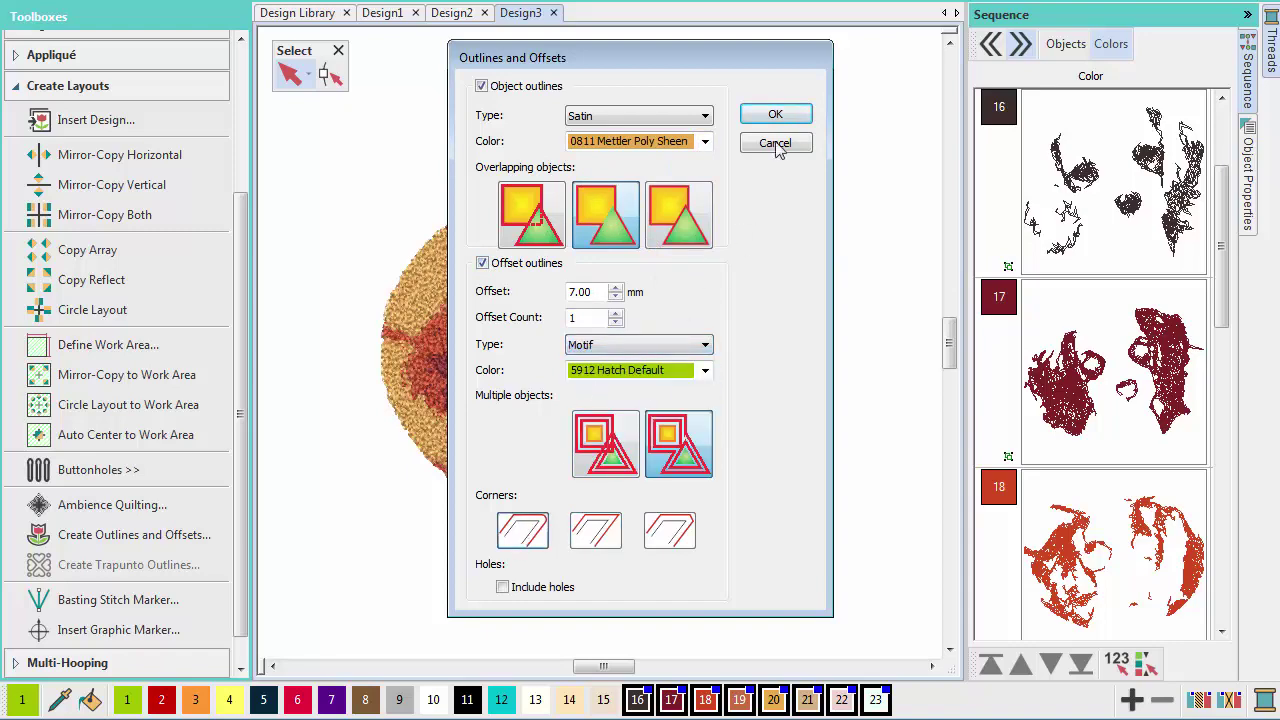
left_click(779, 114)
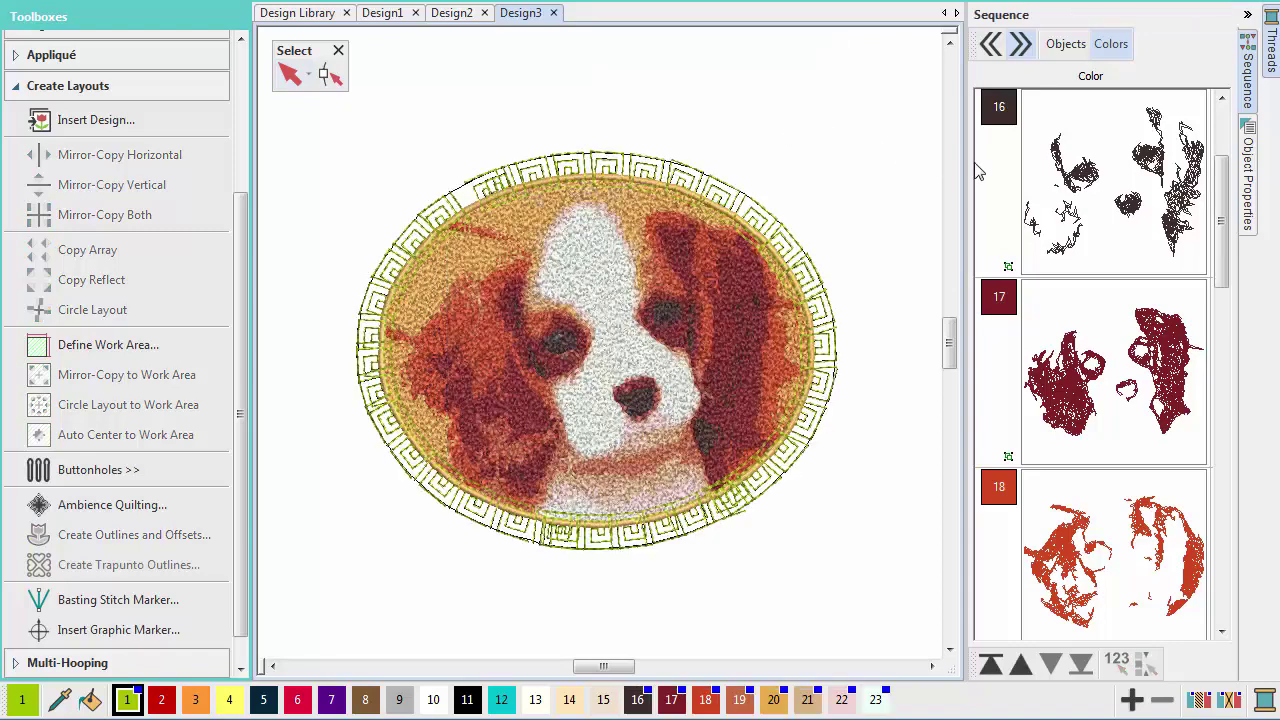
Smooth the shape of the inner satin oval border with a precision of 1.50 mm
left_click_drag(1218, 198, 1222, 543)
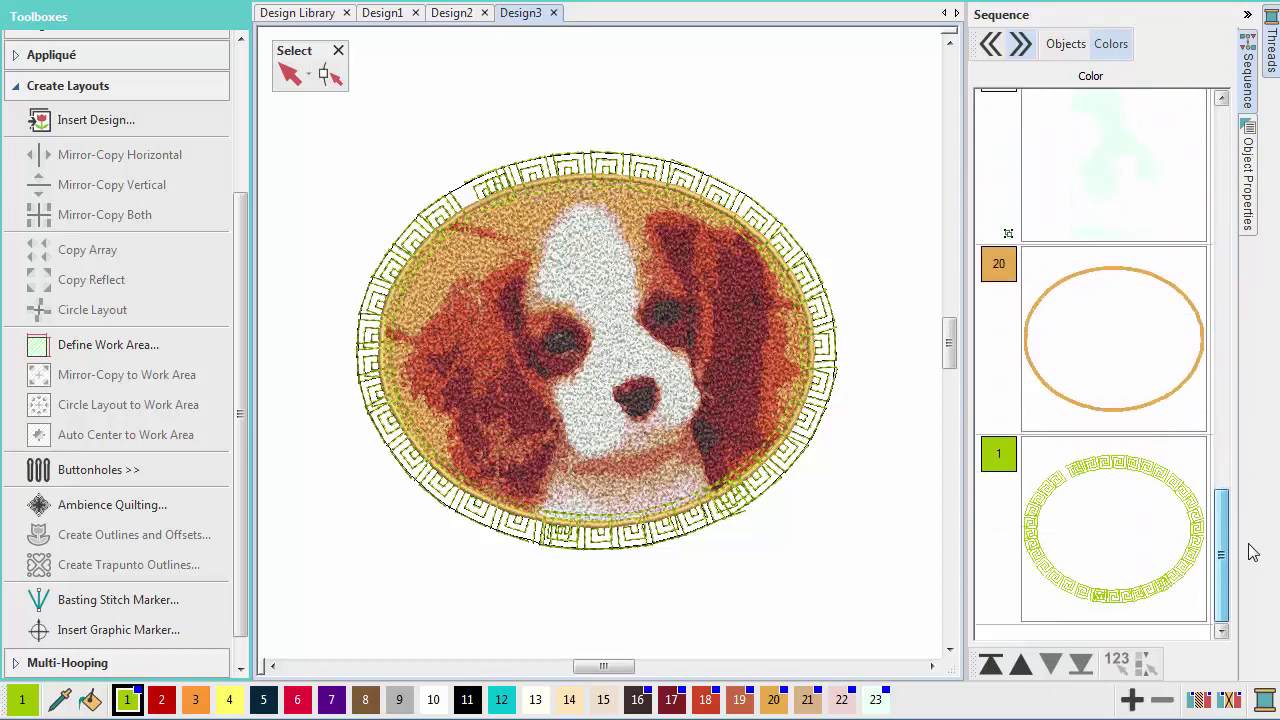
left_click(1055, 270)
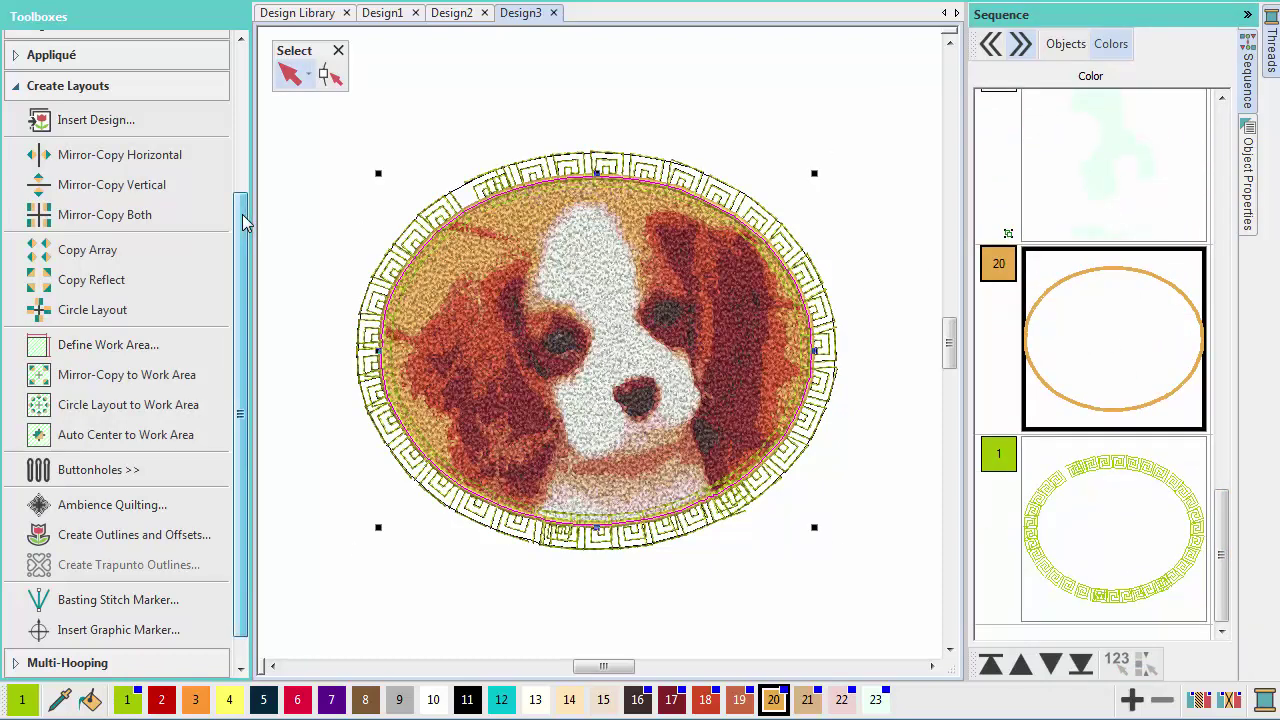
scroll(243, 209, "up", 5)
left_click(183, 201)
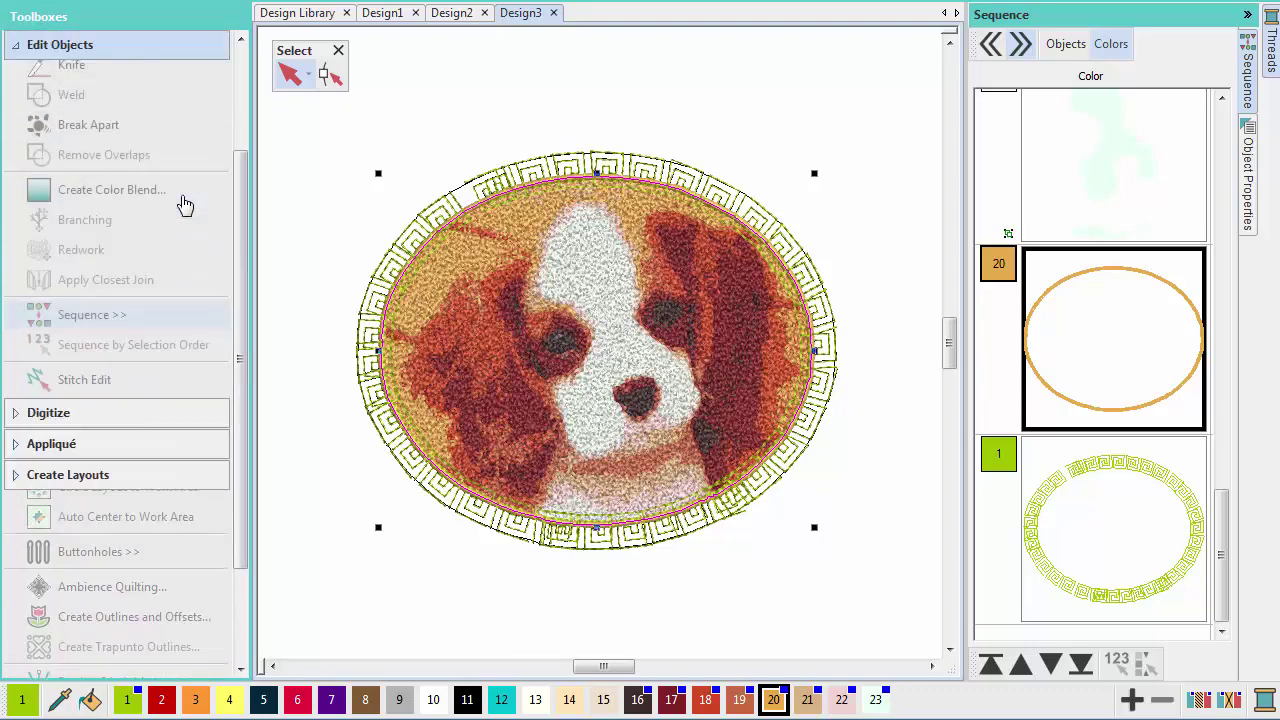
left_click(167, 204)
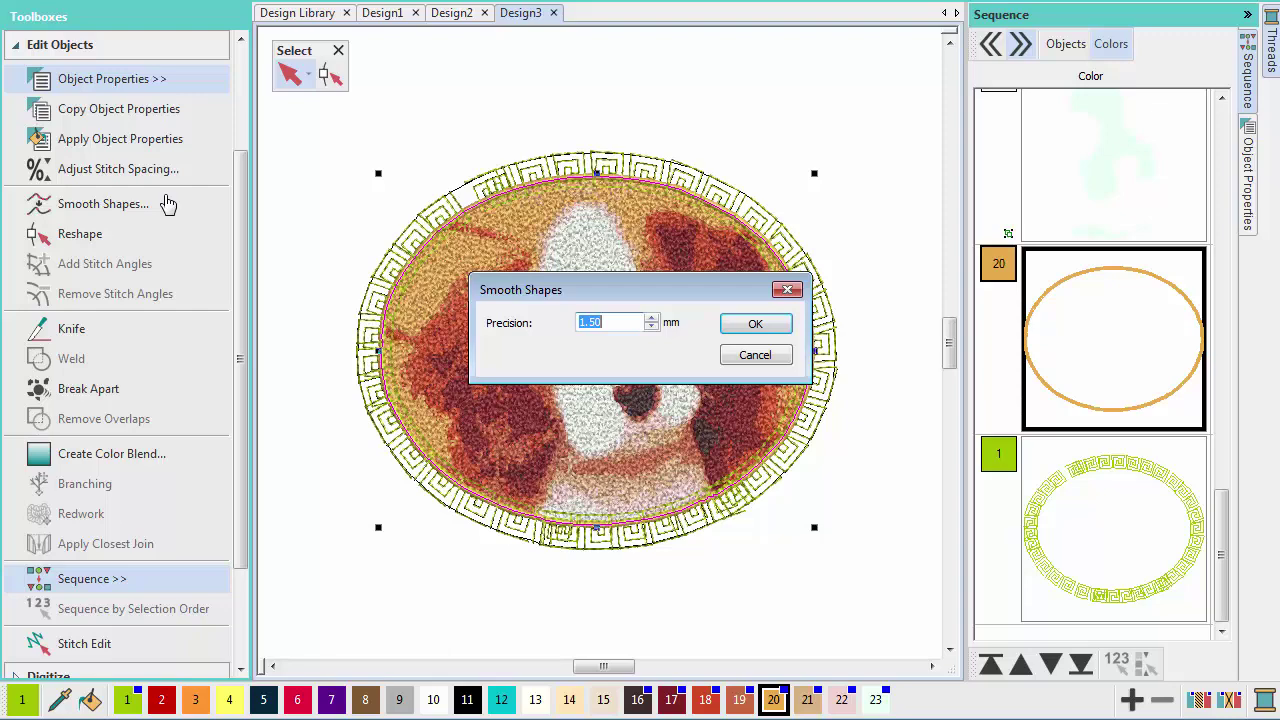
left_click(765, 327)
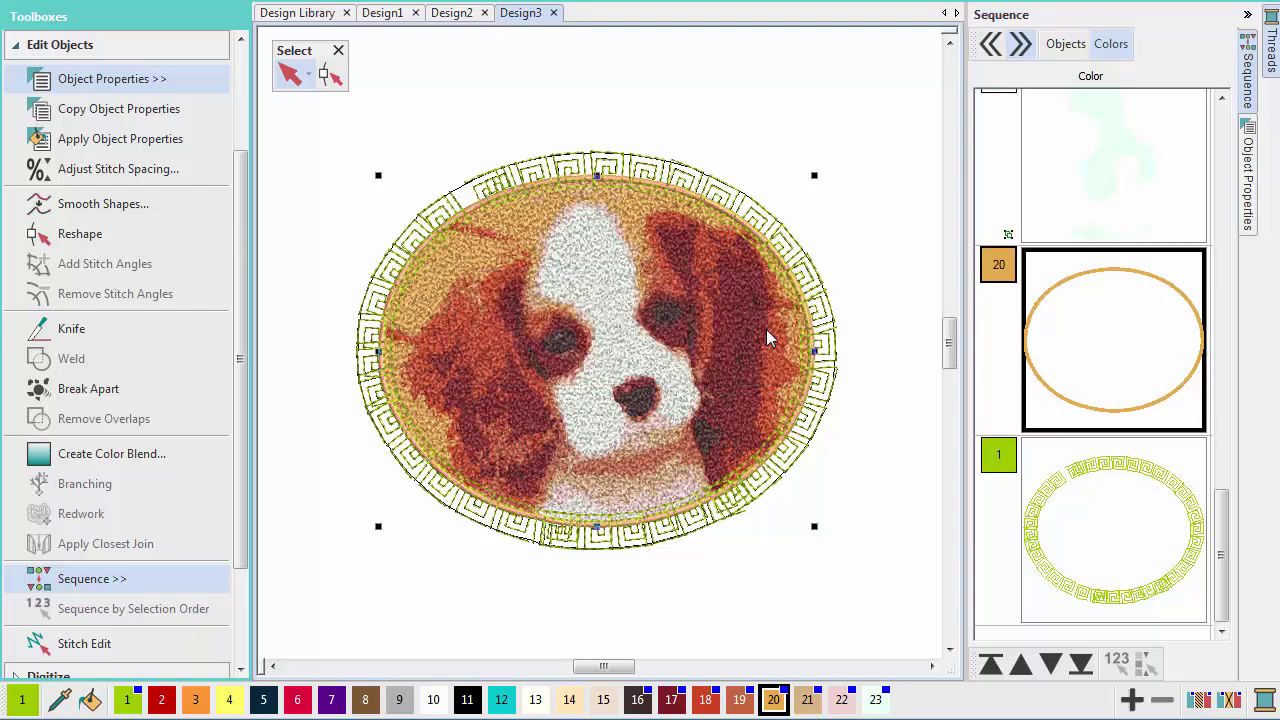
Smooth the shape of the outer green motif border
left_click(831, 331)
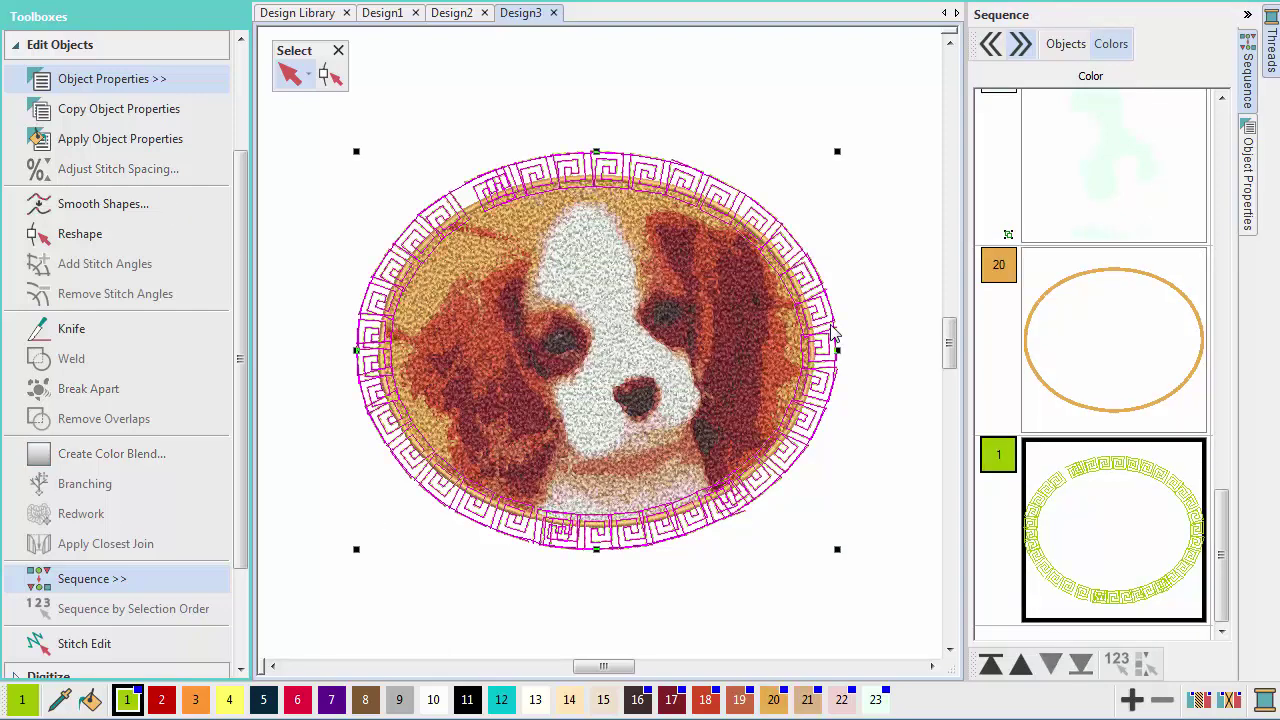
left_click(202, 216)
left_click(748, 324)
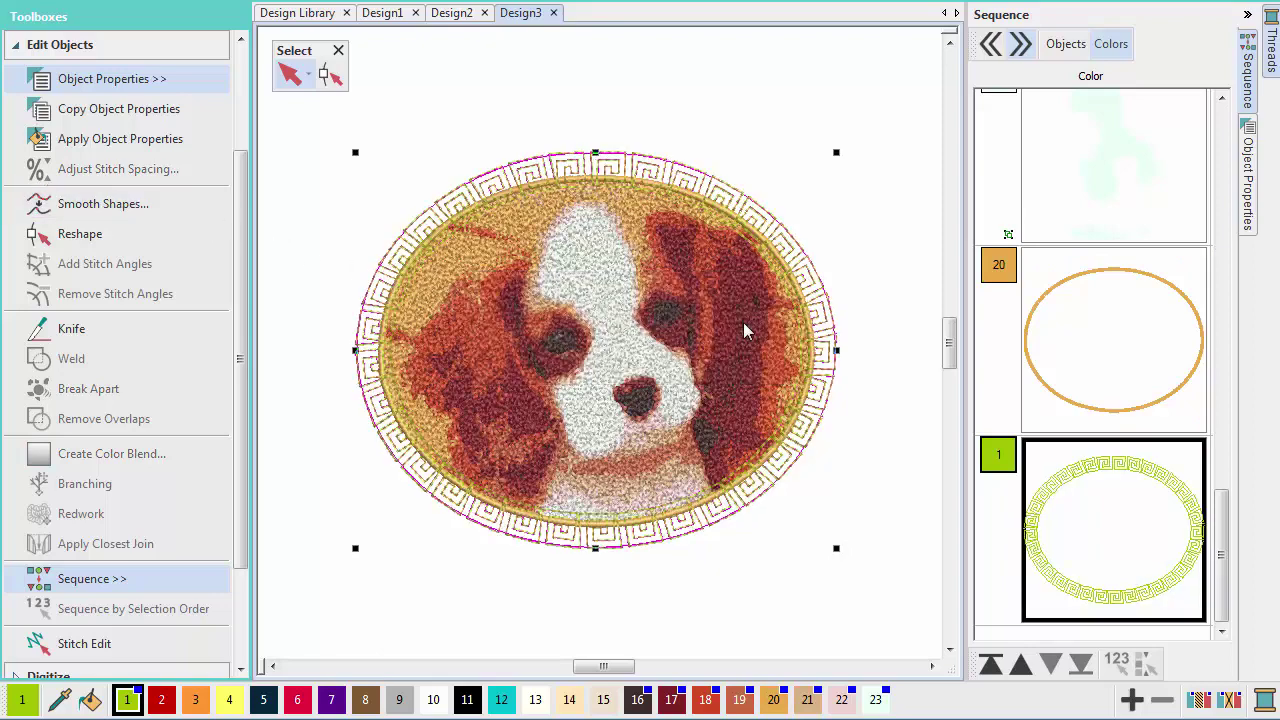
Set the satin width of the inner oval border to 3.00 mm
left_click(1073, 335)
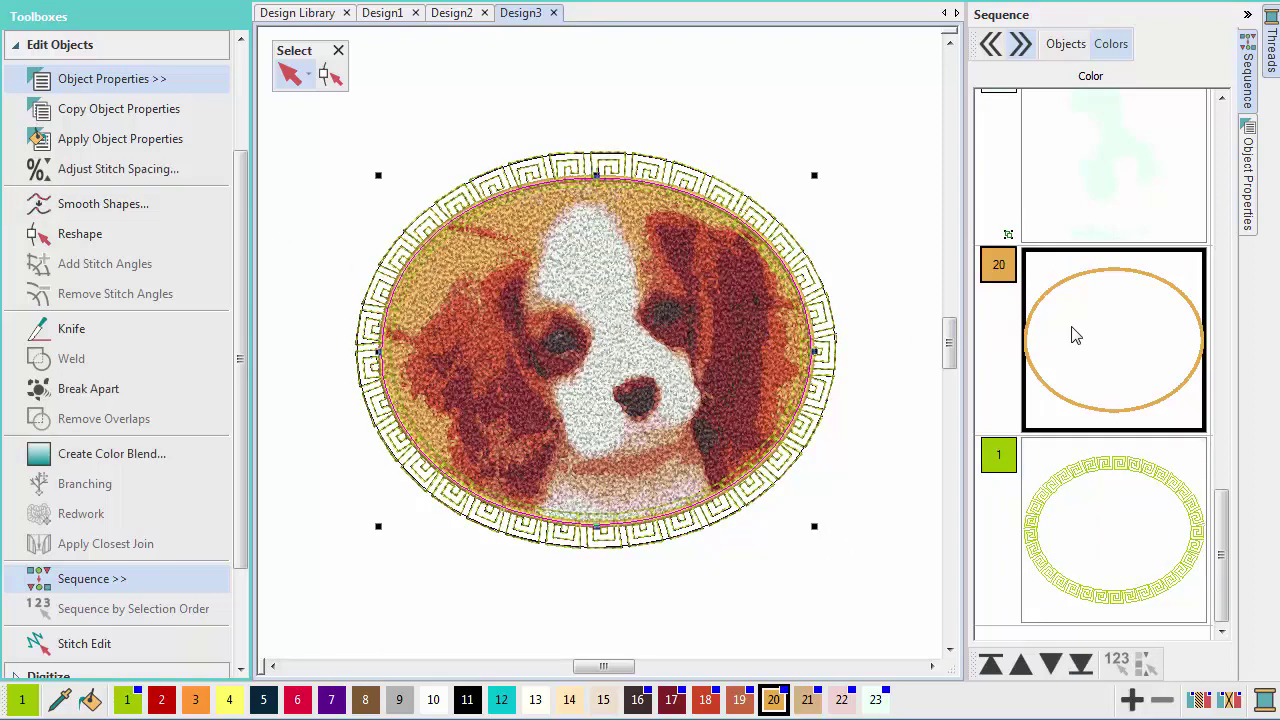
left_click(1245, 205)
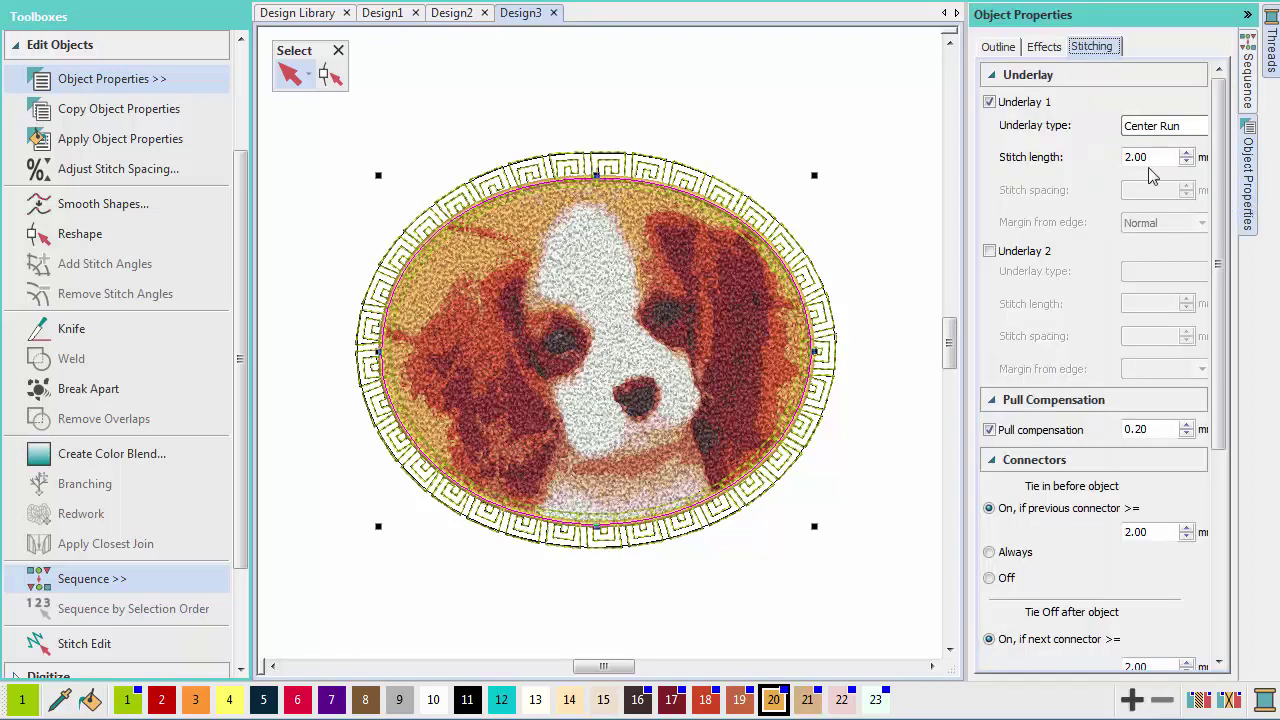
left_click(1012, 48)
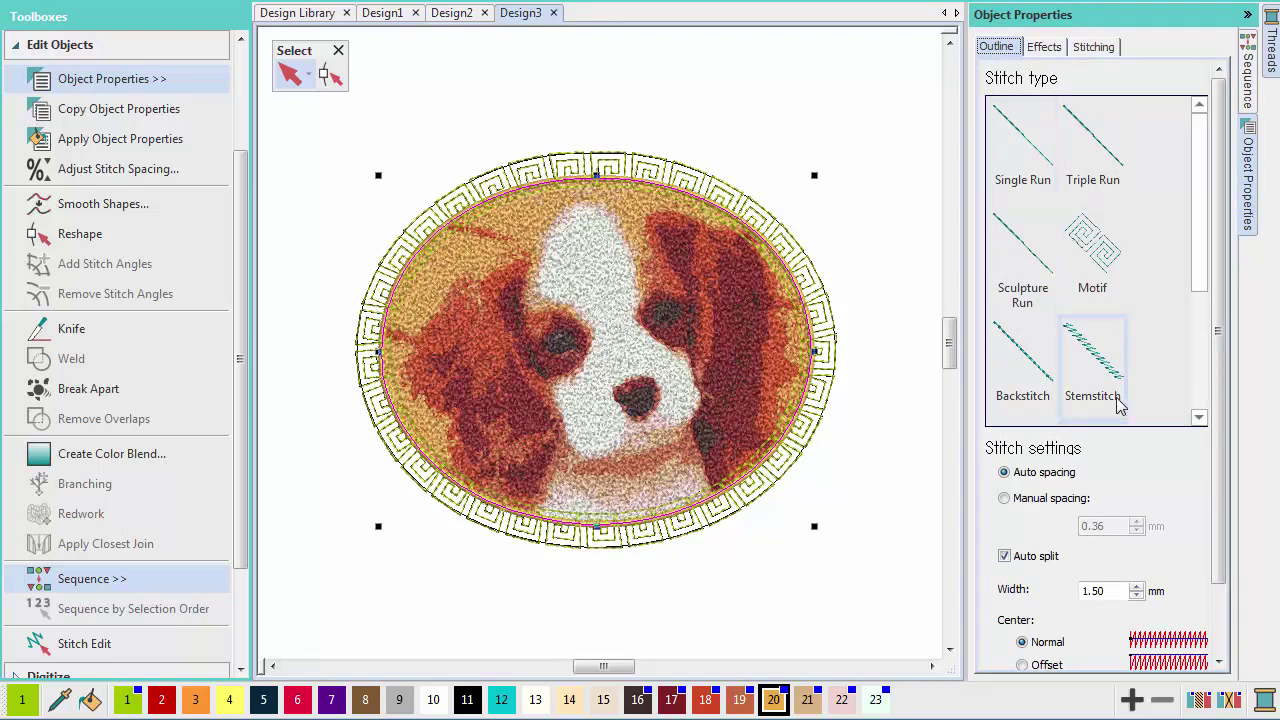
left_click_drag(1118, 590, 1030, 589)
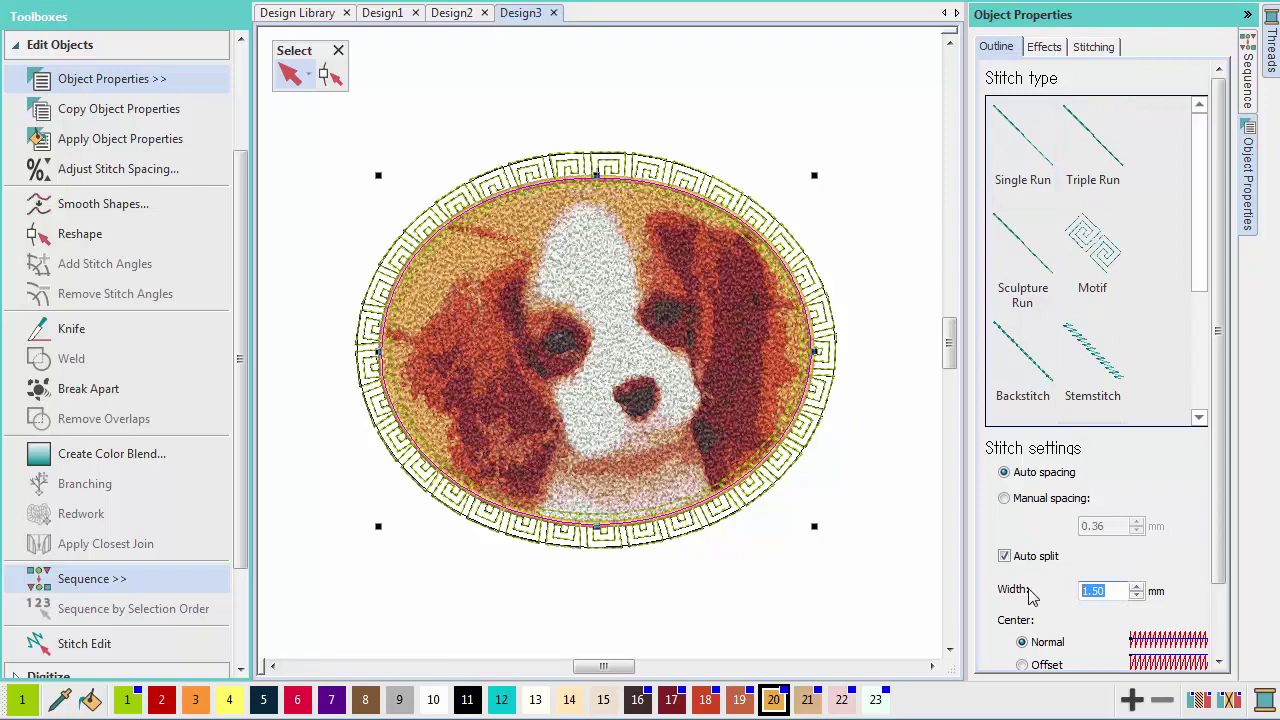
type("3")
key("Return")
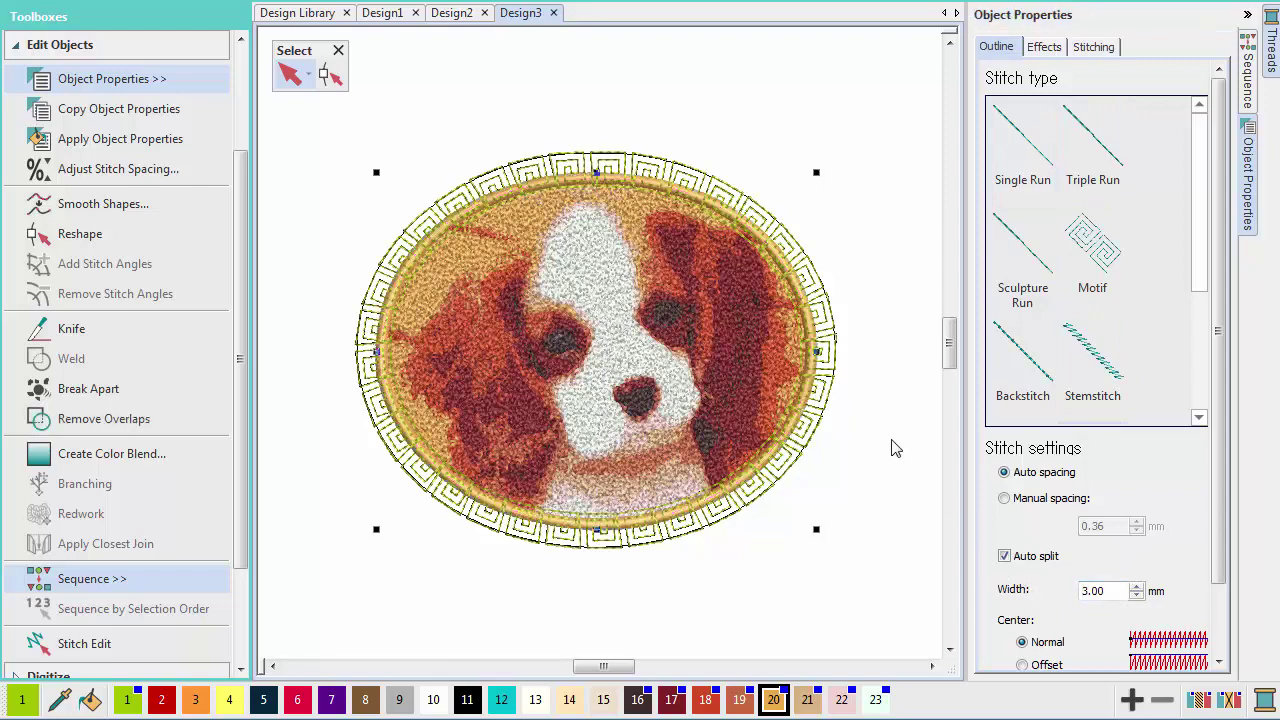
Change the outer border's motif to the Star14 pattern from the Single Motifs category
left_click(838, 383)
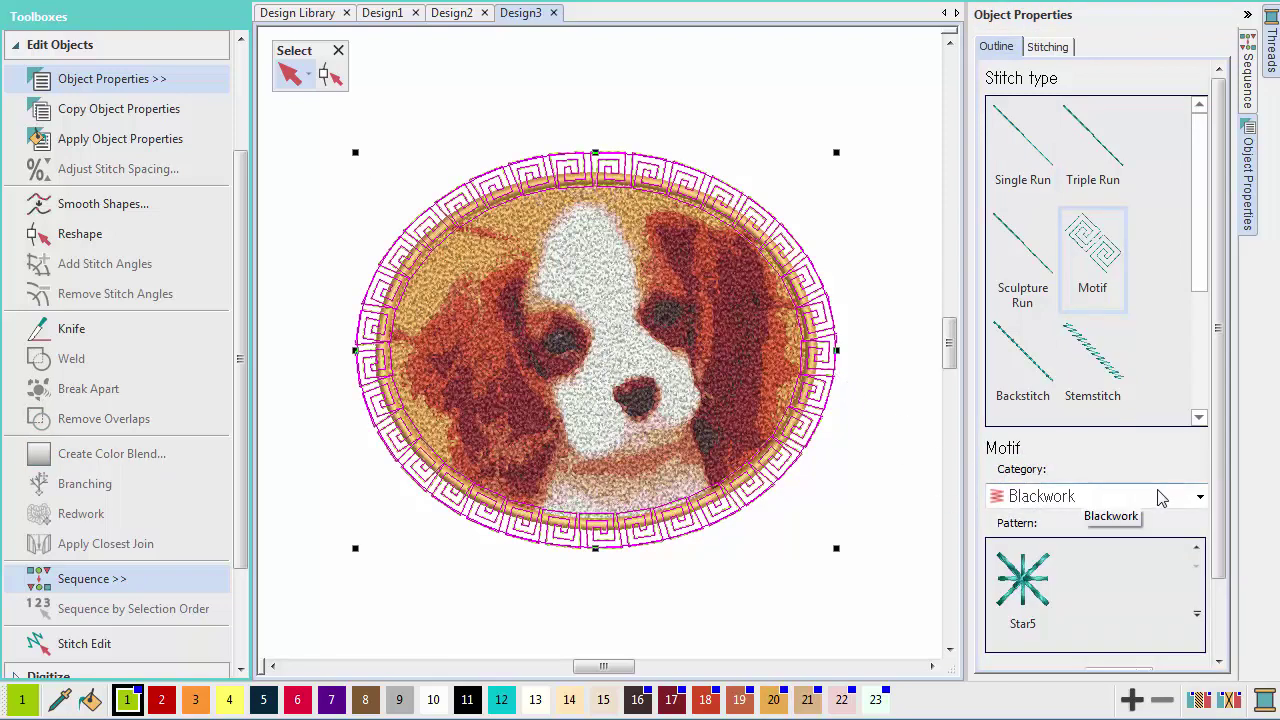
left_click(1200, 497)
left_click(1169, 573)
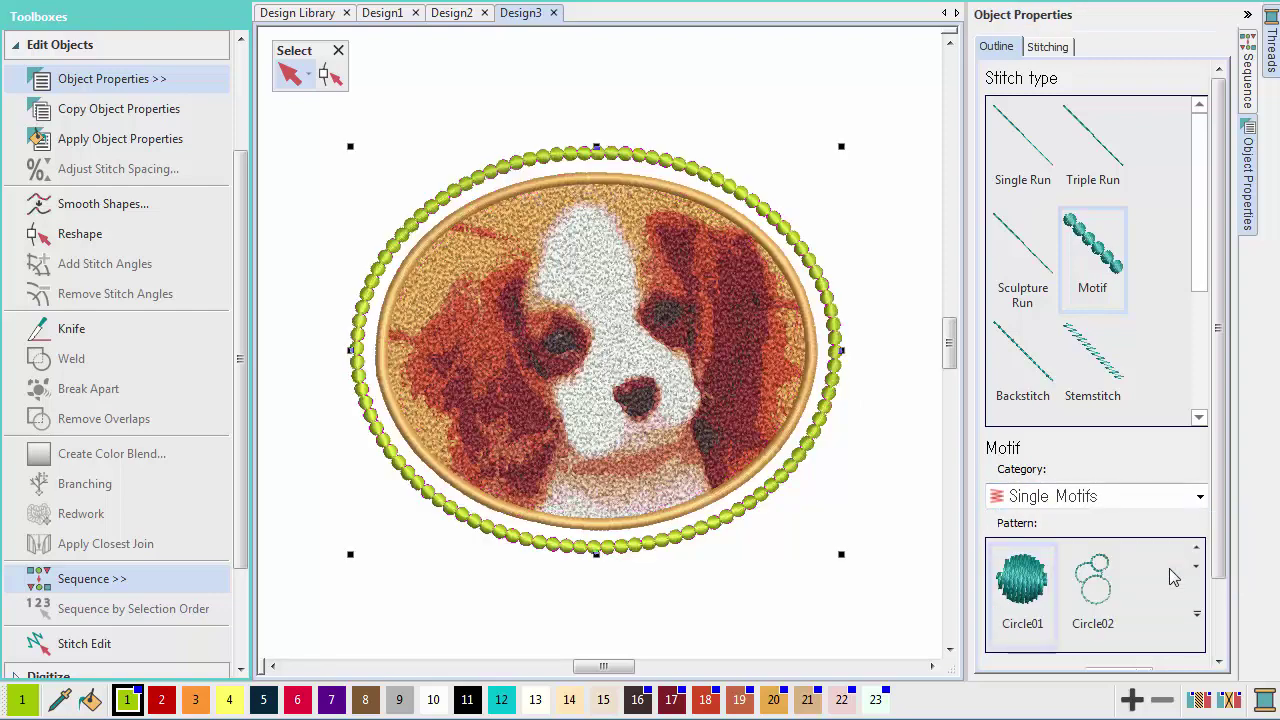
left_click(1196, 613)
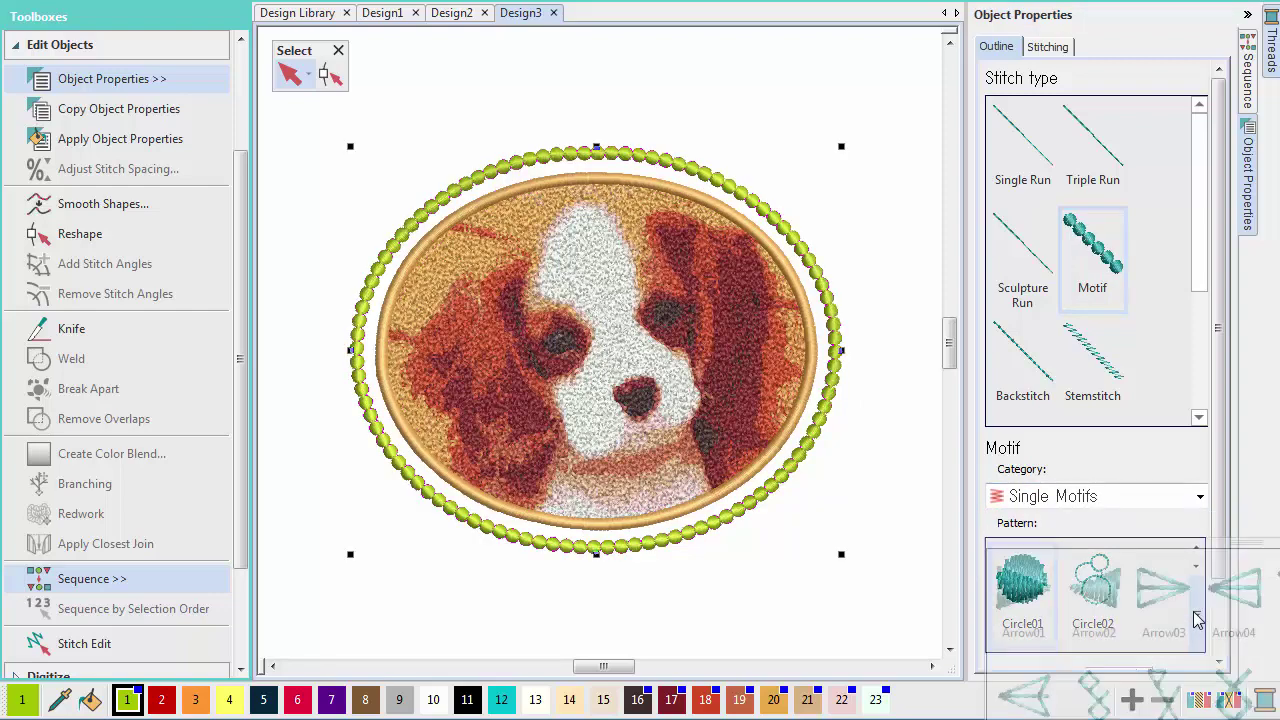
left_click_drag(1246, 542, 980, 272)
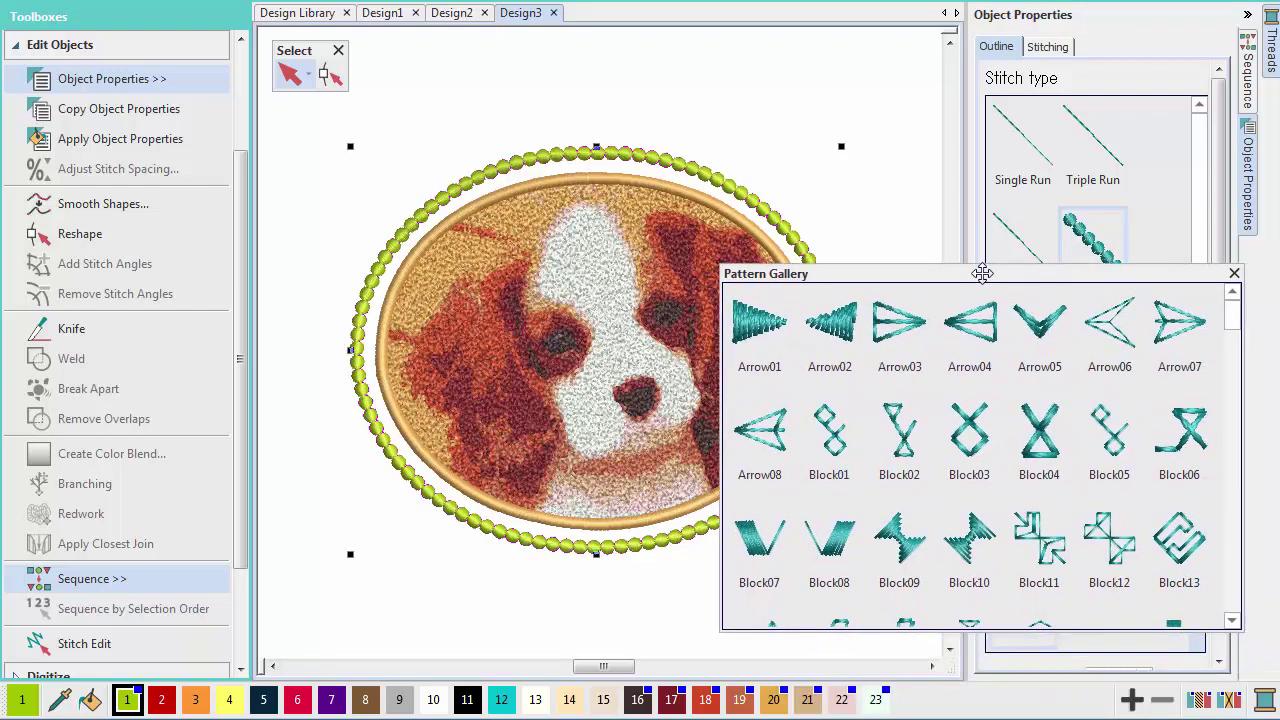
left_click_drag(1233, 314, 1229, 543)
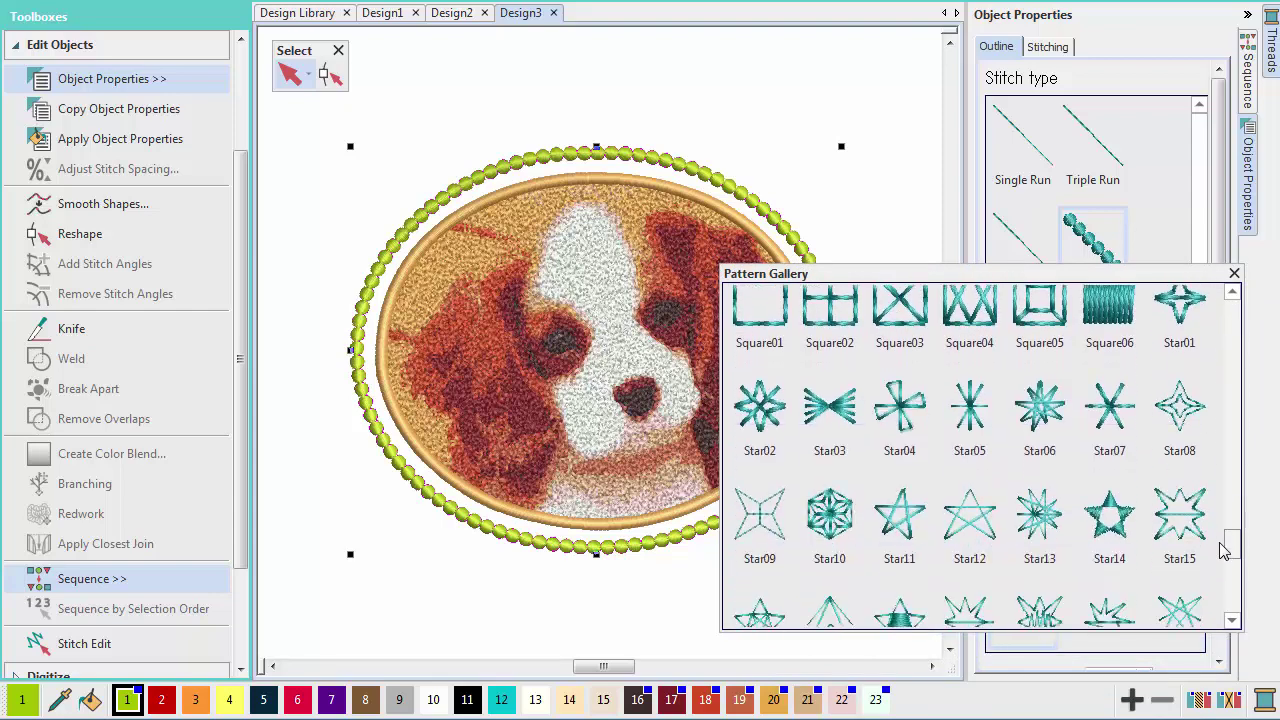
left_click(1115, 530)
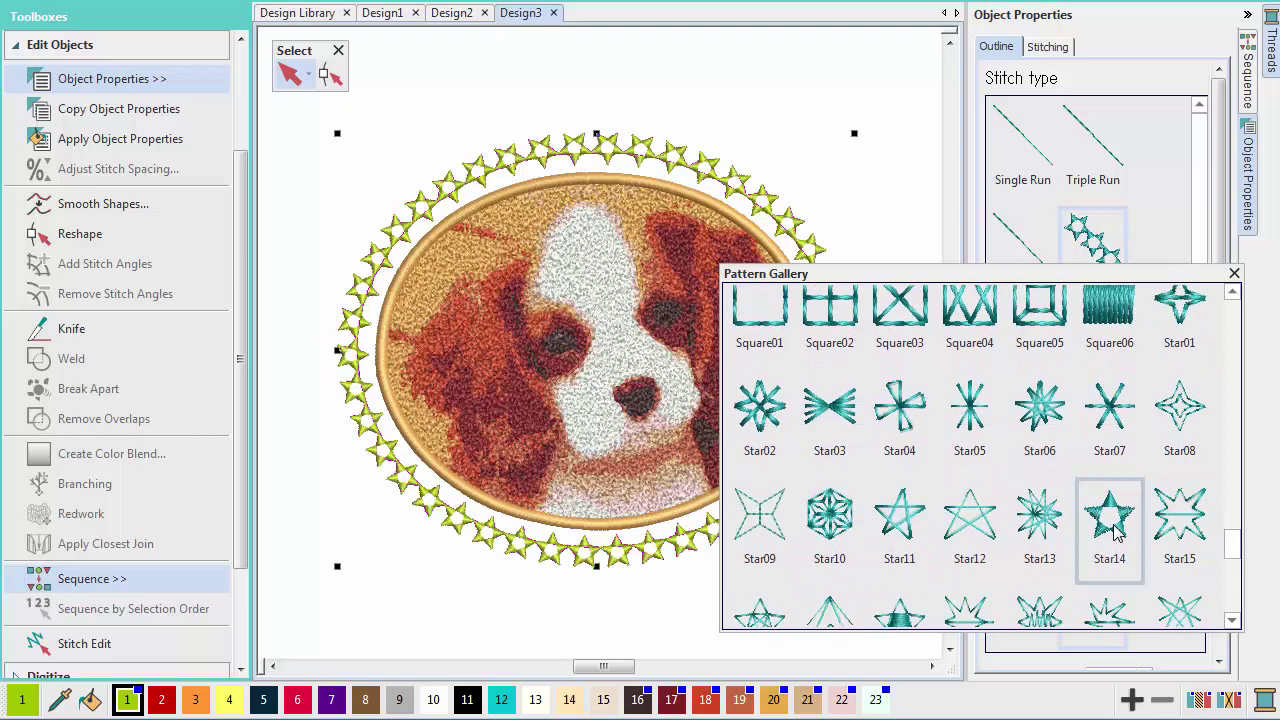
left_click(1234, 275)
Set the spacing of the star motifs in the outer border to 15 mm
left_click_drag(1222, 324, 1221, 400)
left_click_drag(1130, 648, 1049, 653)
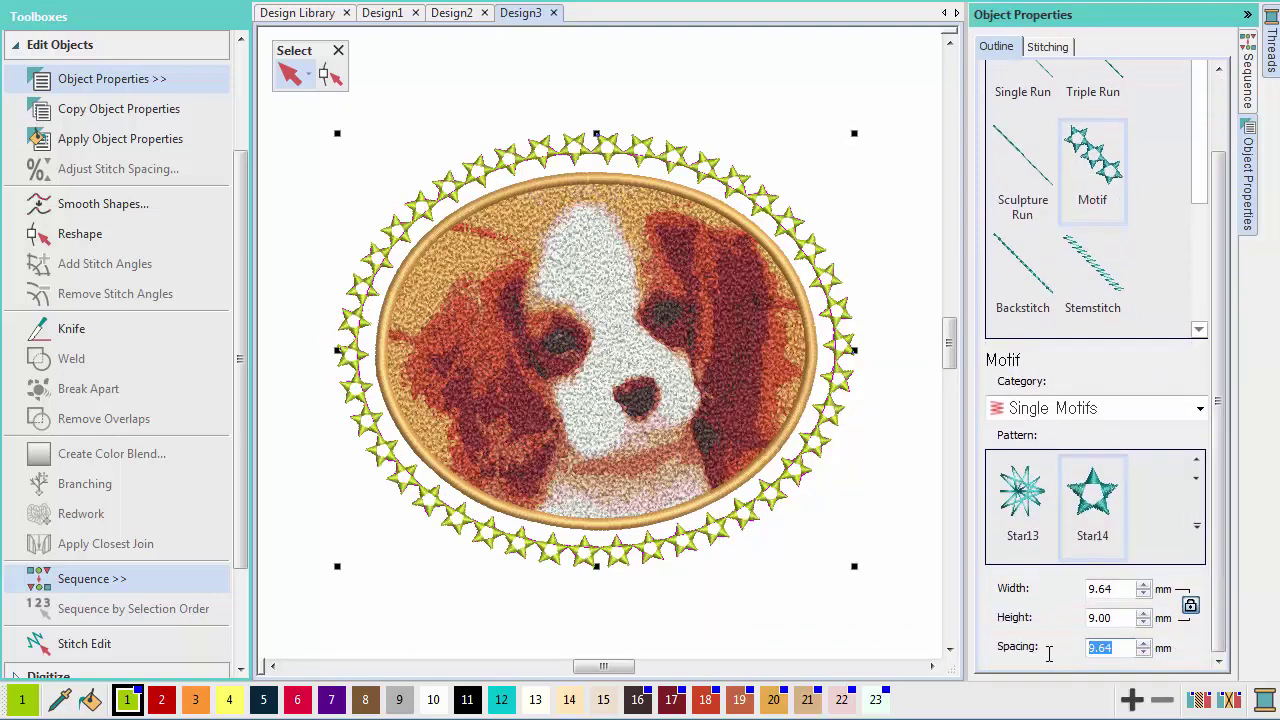
type("15")
key("Return")
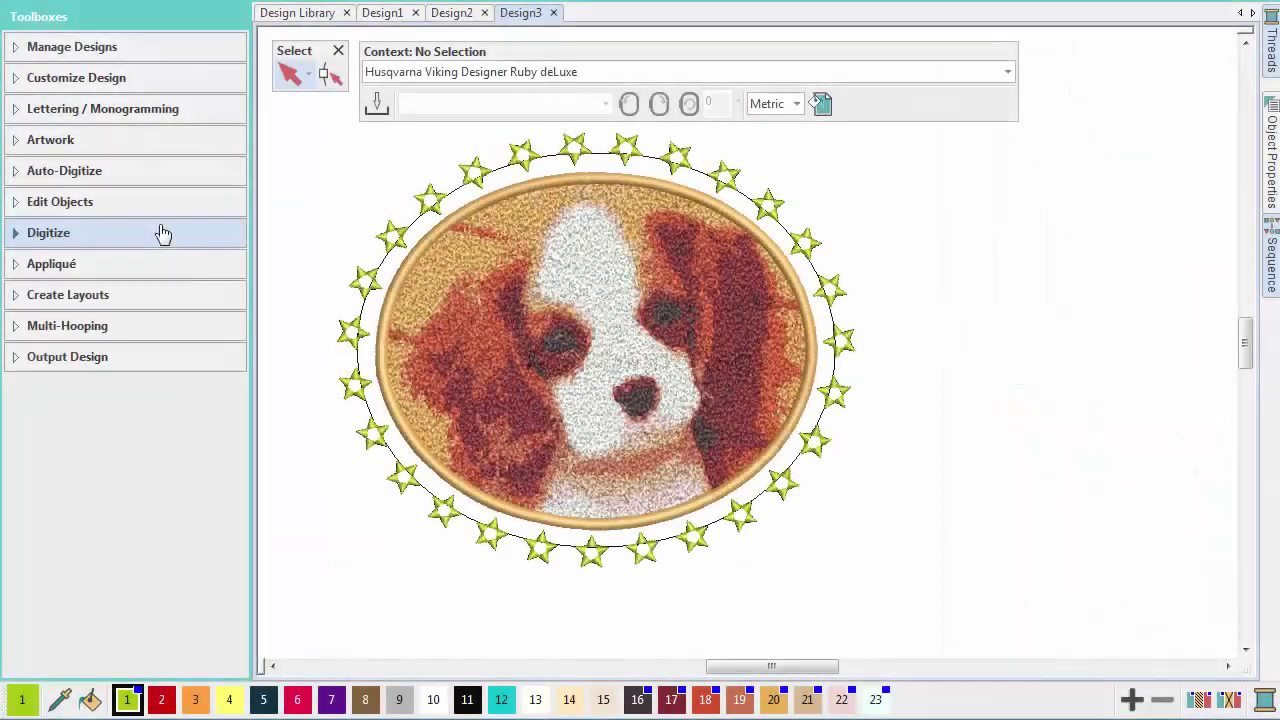
Draw the curved banner shape 00 from the Borders standard shapes below the oval, about 71 mm wide and 20 mm high
left_click(160, 234)
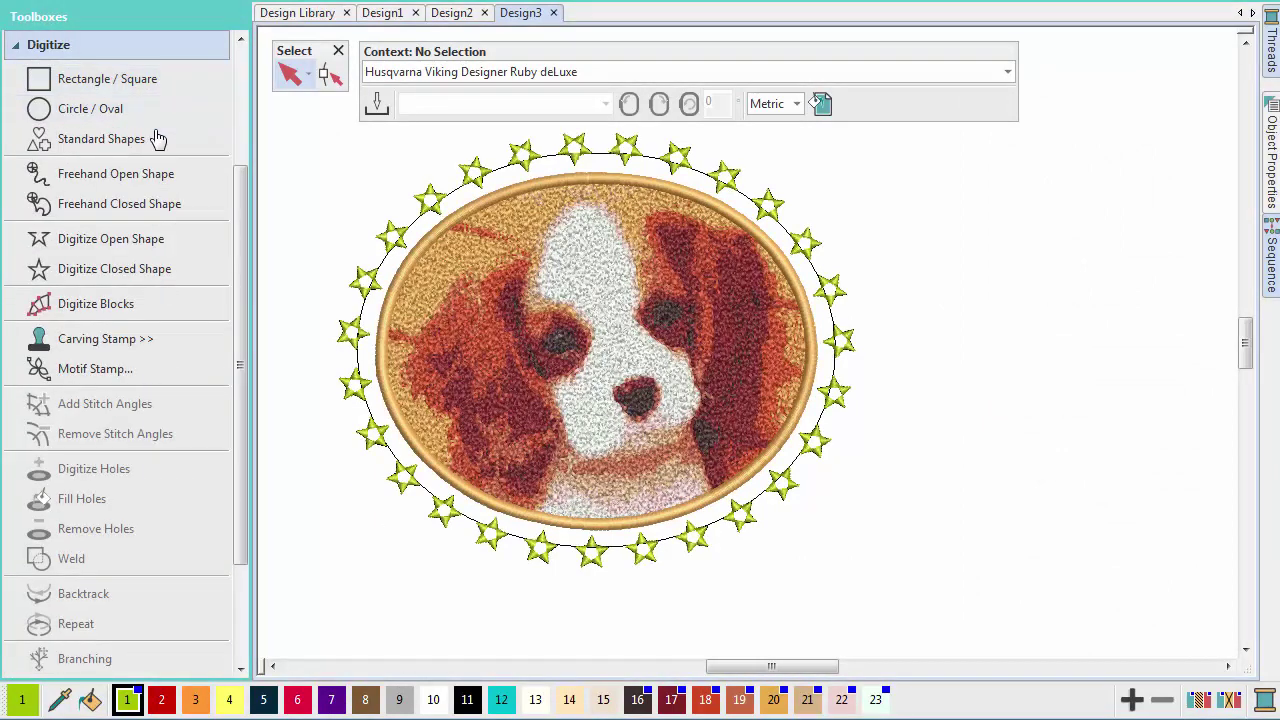
left_click(155, 140)
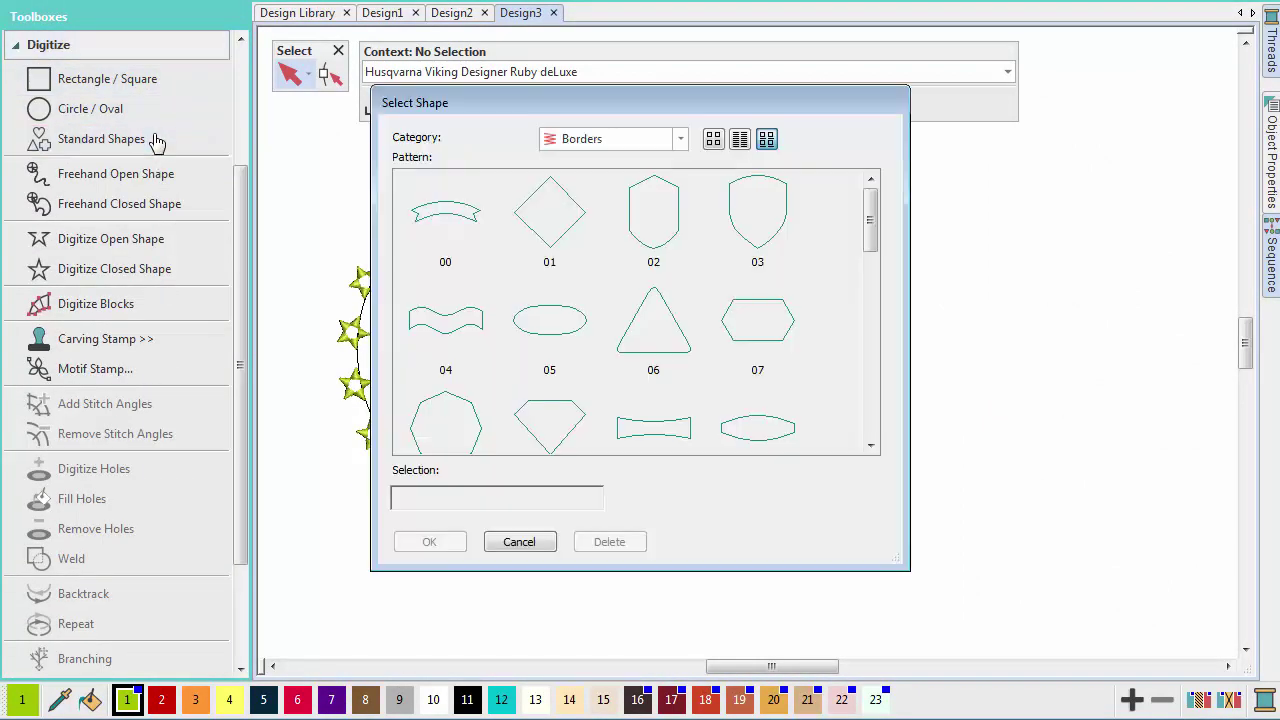
left_click(435, 222)
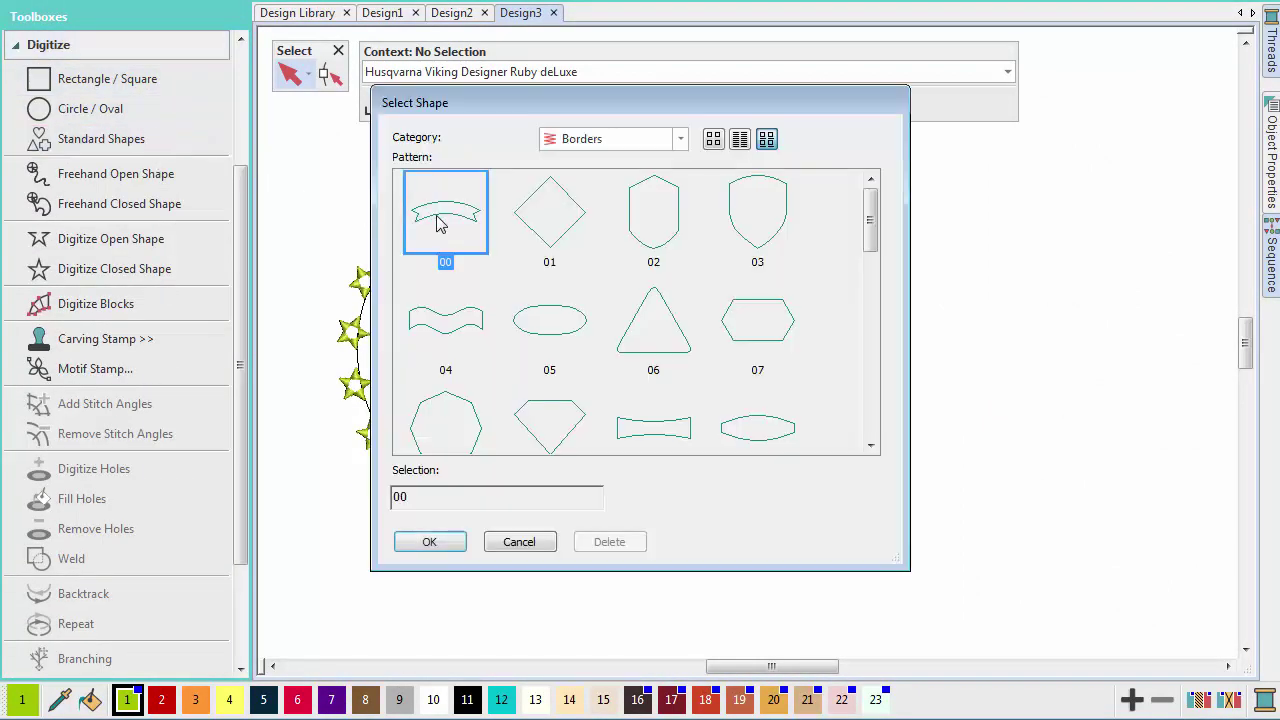
left_click(430, 543)
left_click_drag(366, 587, 604, 656)
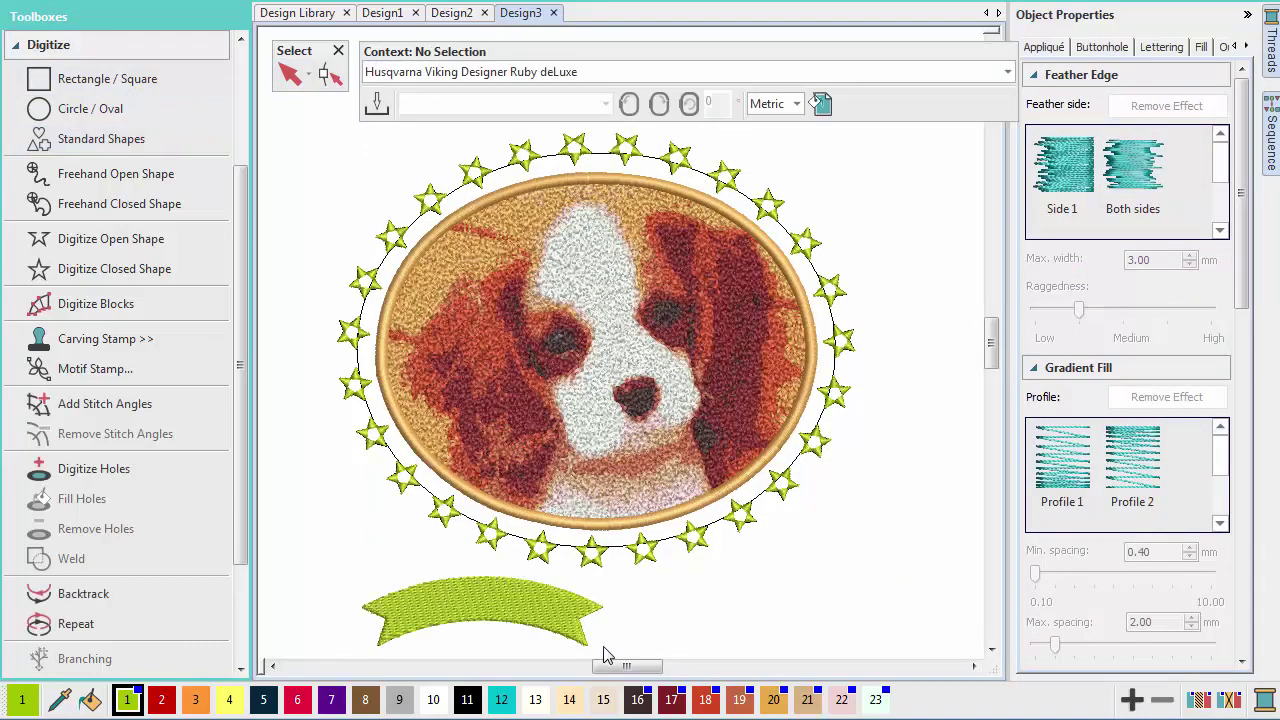
Resize the banner to 90 mm wide and 25 mm high, and recolor it with red thread color 2
left_click(562, 628)
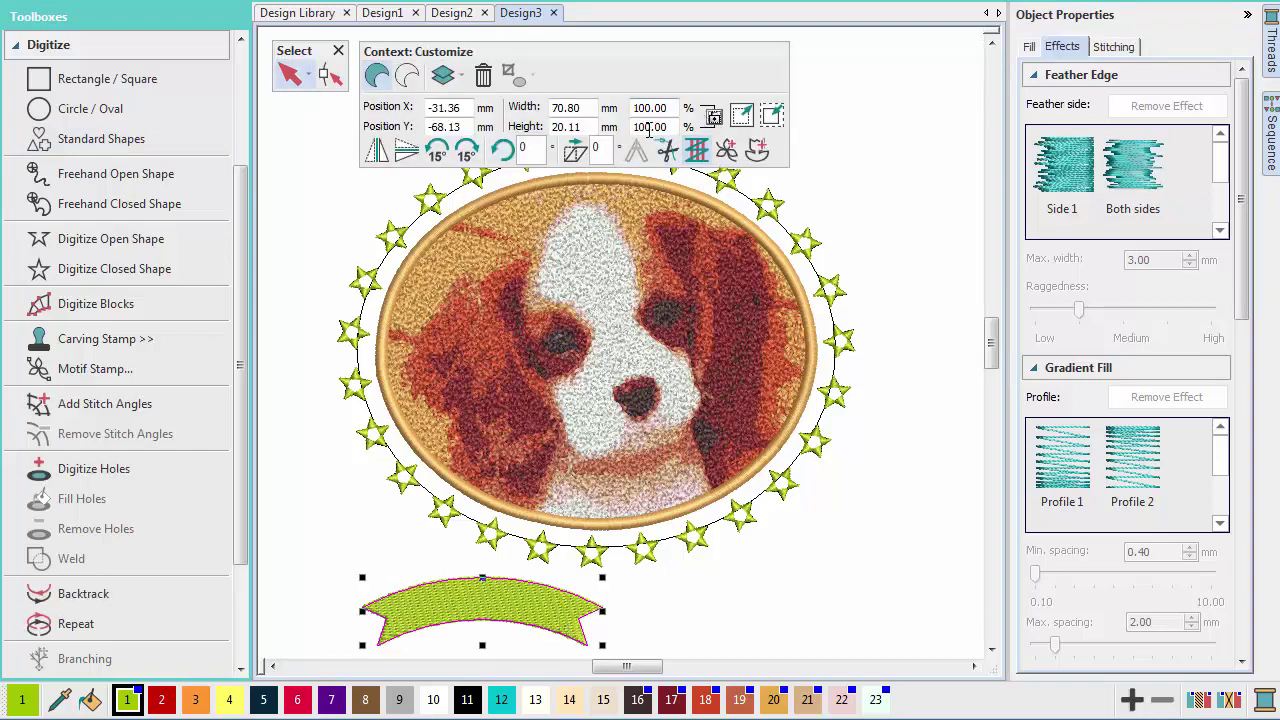
left_click_drag(596, 108, 533, 107)
type("90")
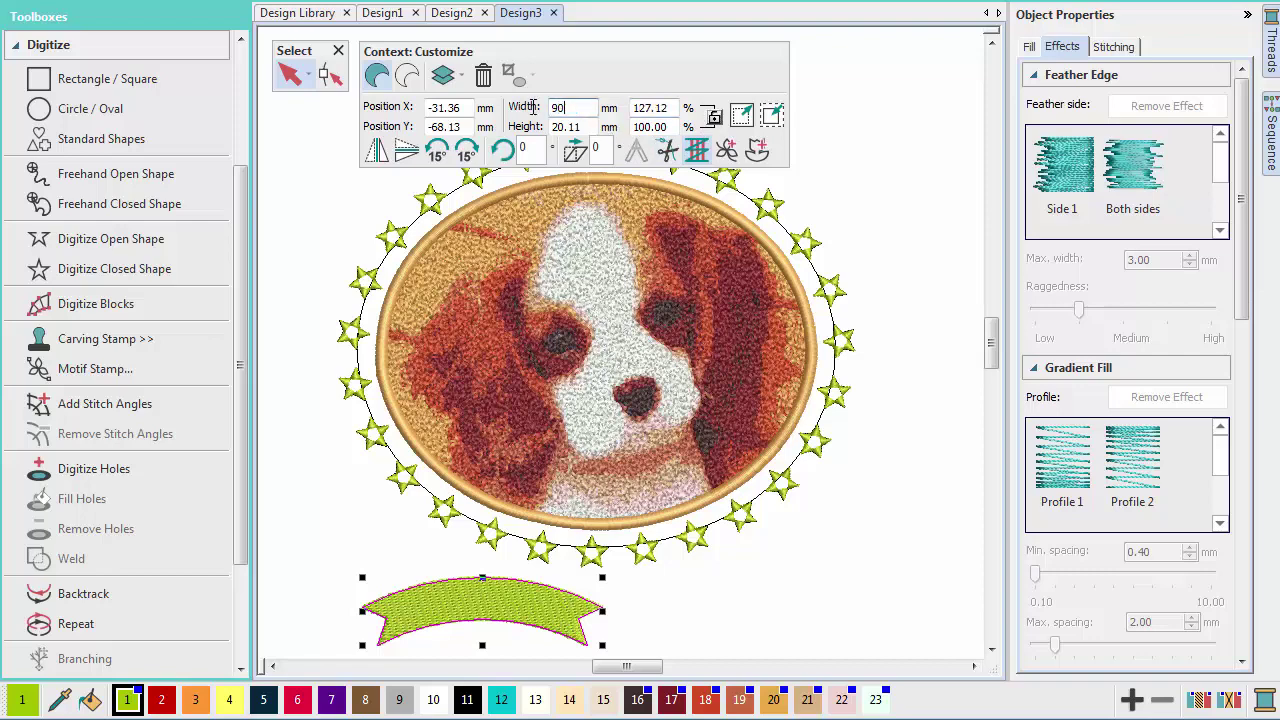
key("Return")
left_click_drag(579, 126, 541, 125)
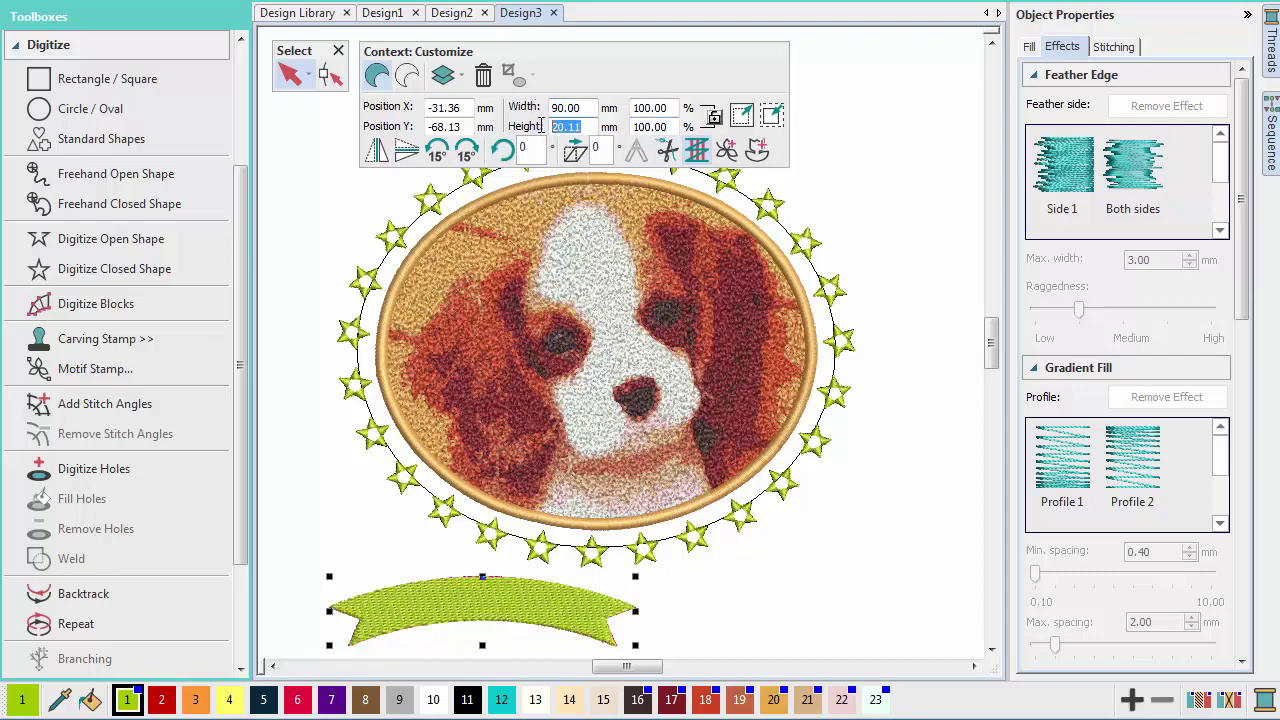
type("25")
key("Return")
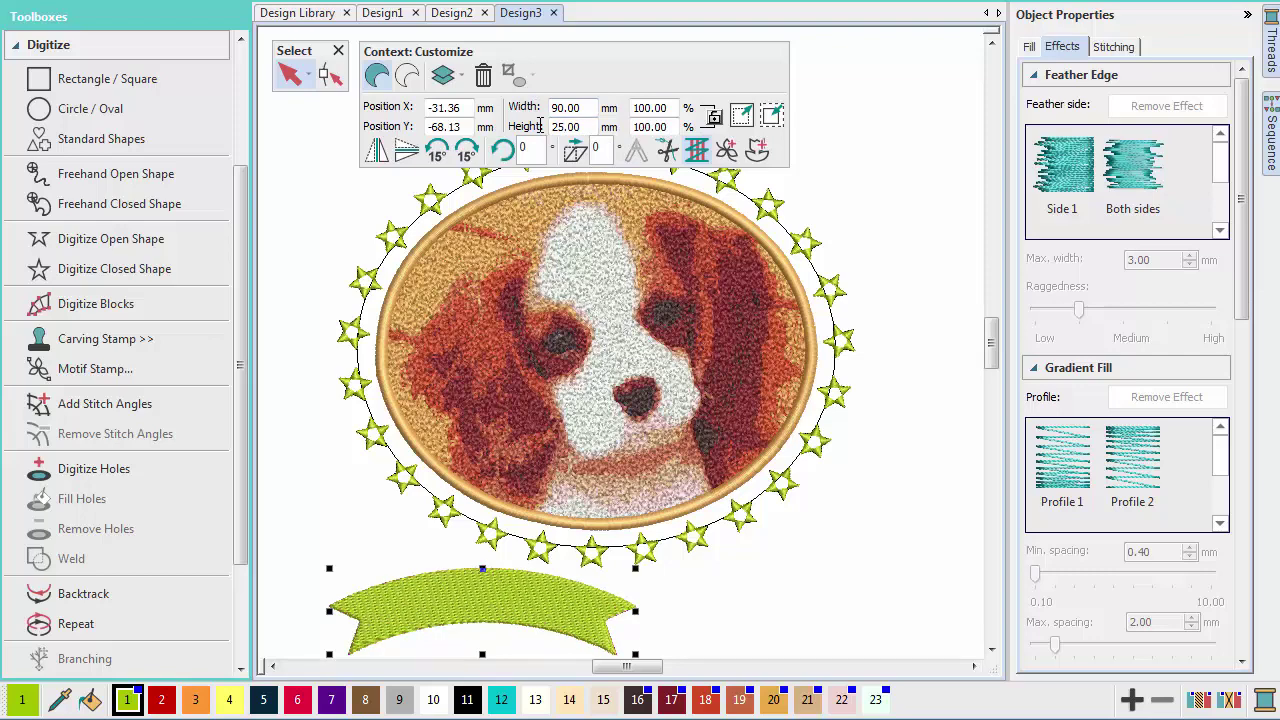
left_click(162, 699)
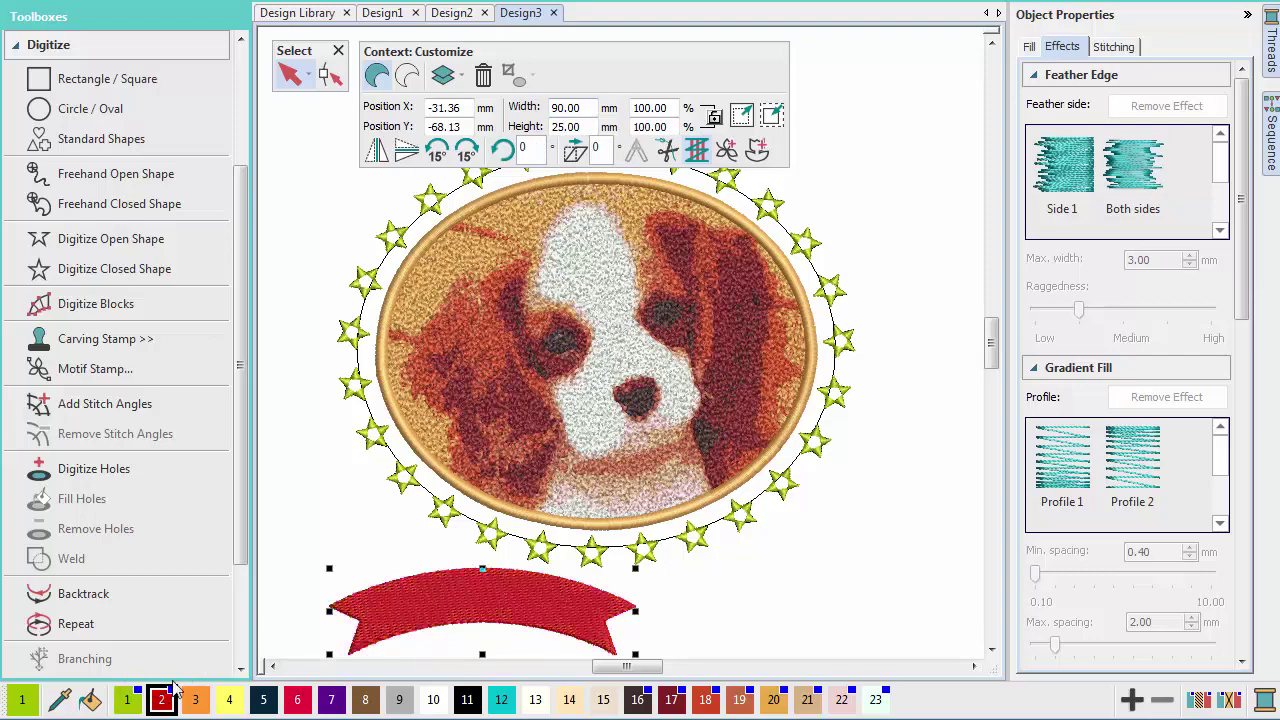
Create a Satin object outline in 0811 Mettler Poly Sheen around the banner, with offset outlines turned off
left_click_drag(242, 535, 236, 648)
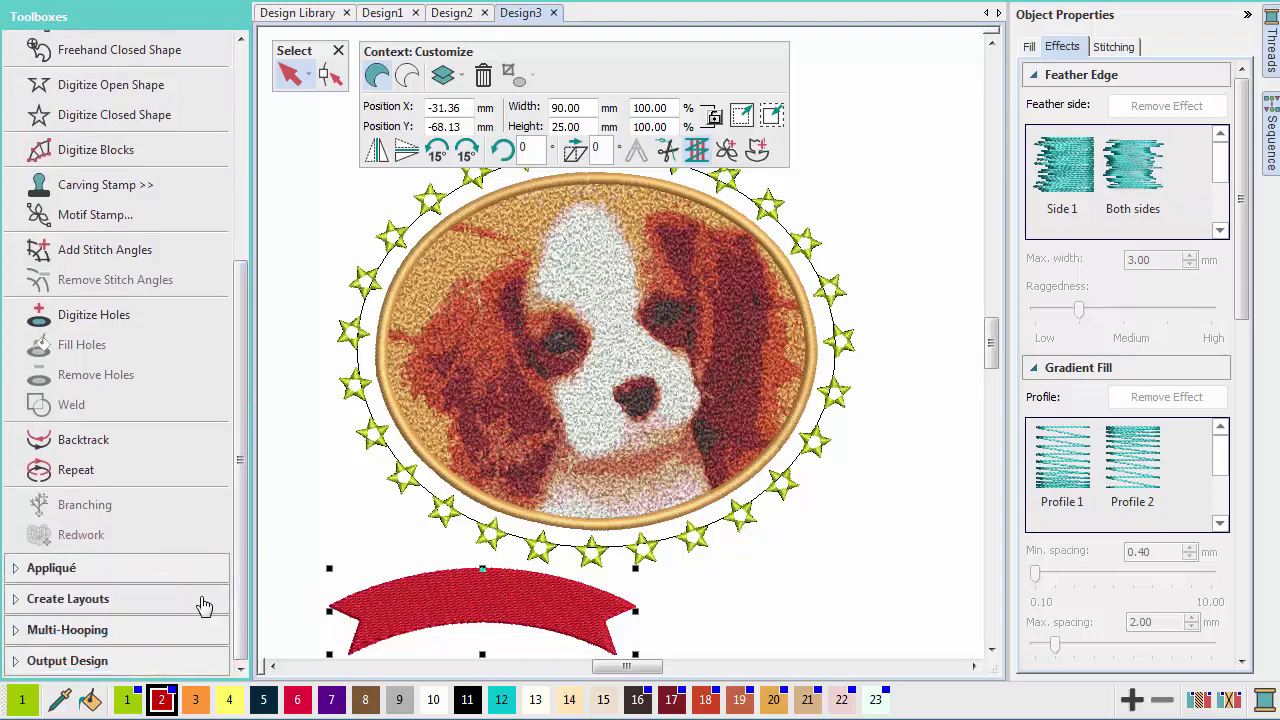
left_click(203, 600)
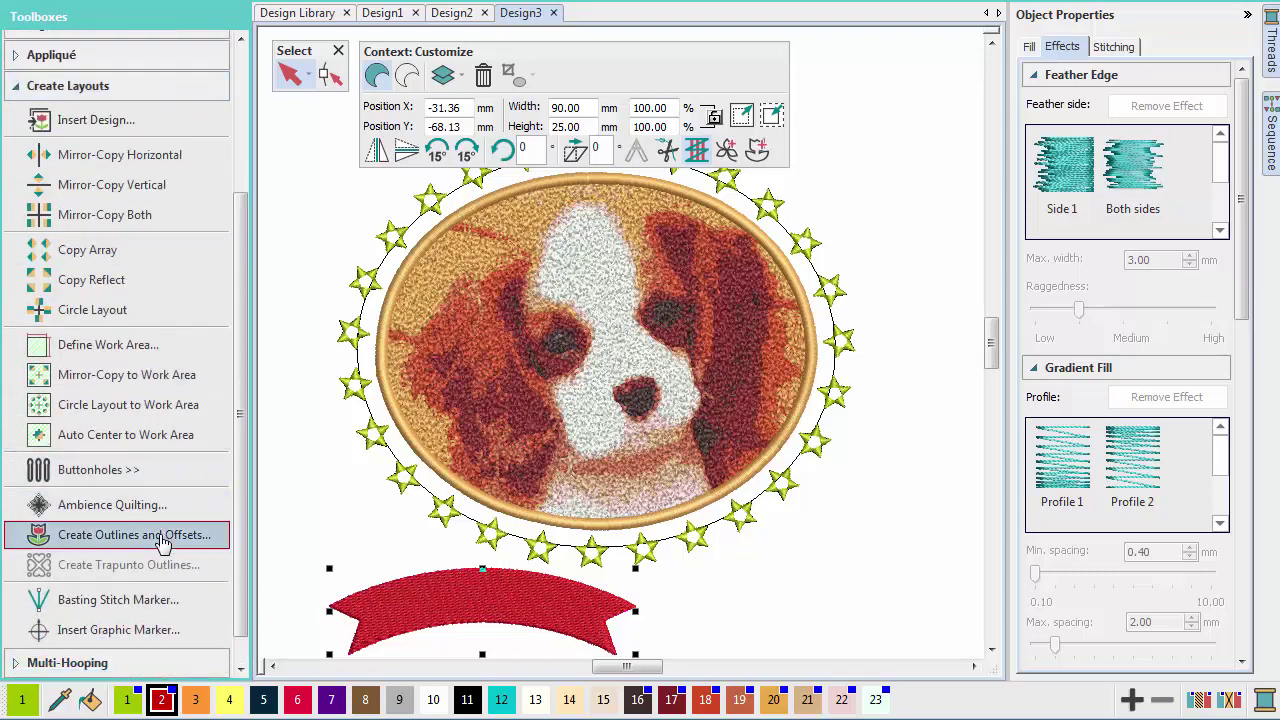
left_click(160, 536)
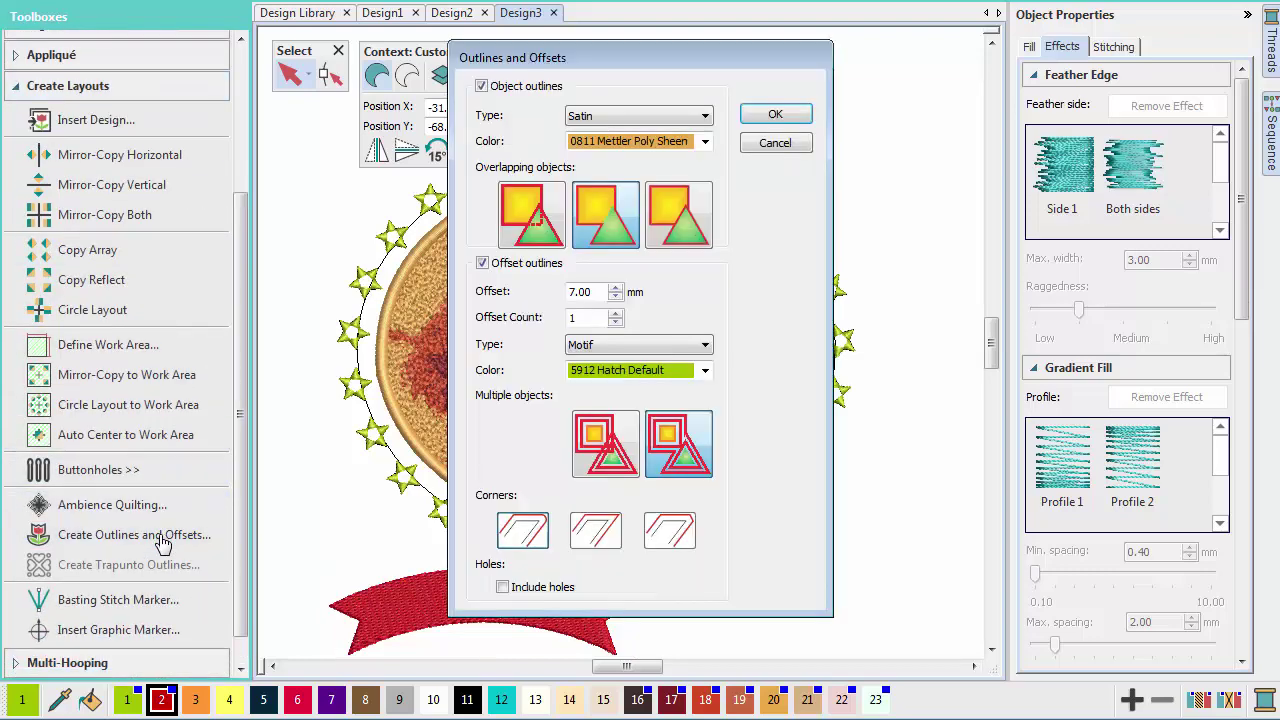
left_click(483, 264)
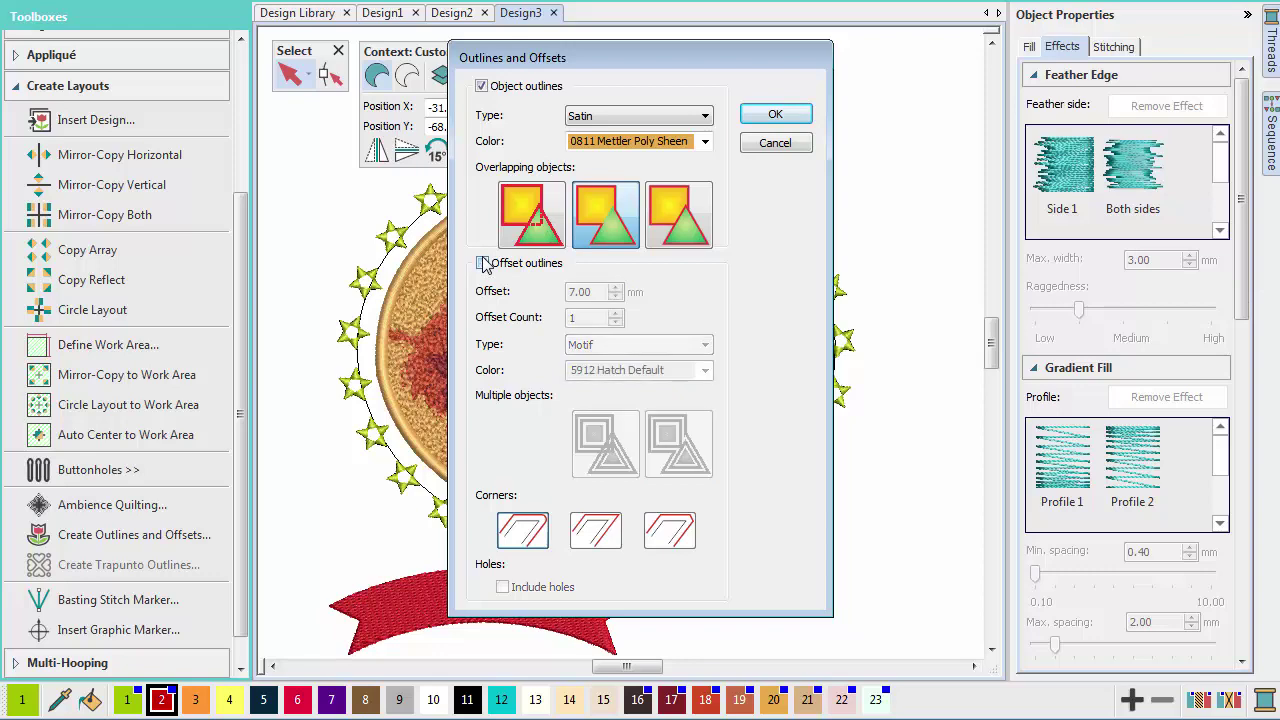
left_click(790, 114)
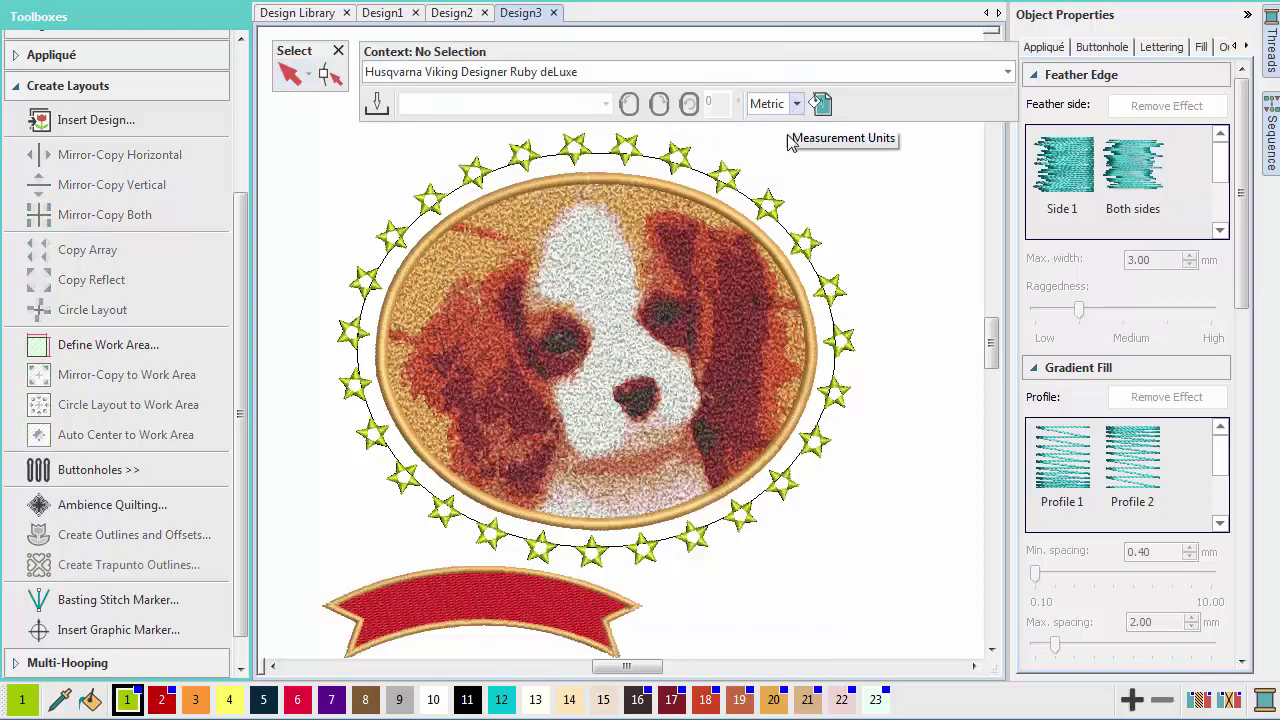
Set the satin width of the banner's outline to 2.00 mm
left_click(598, 586)
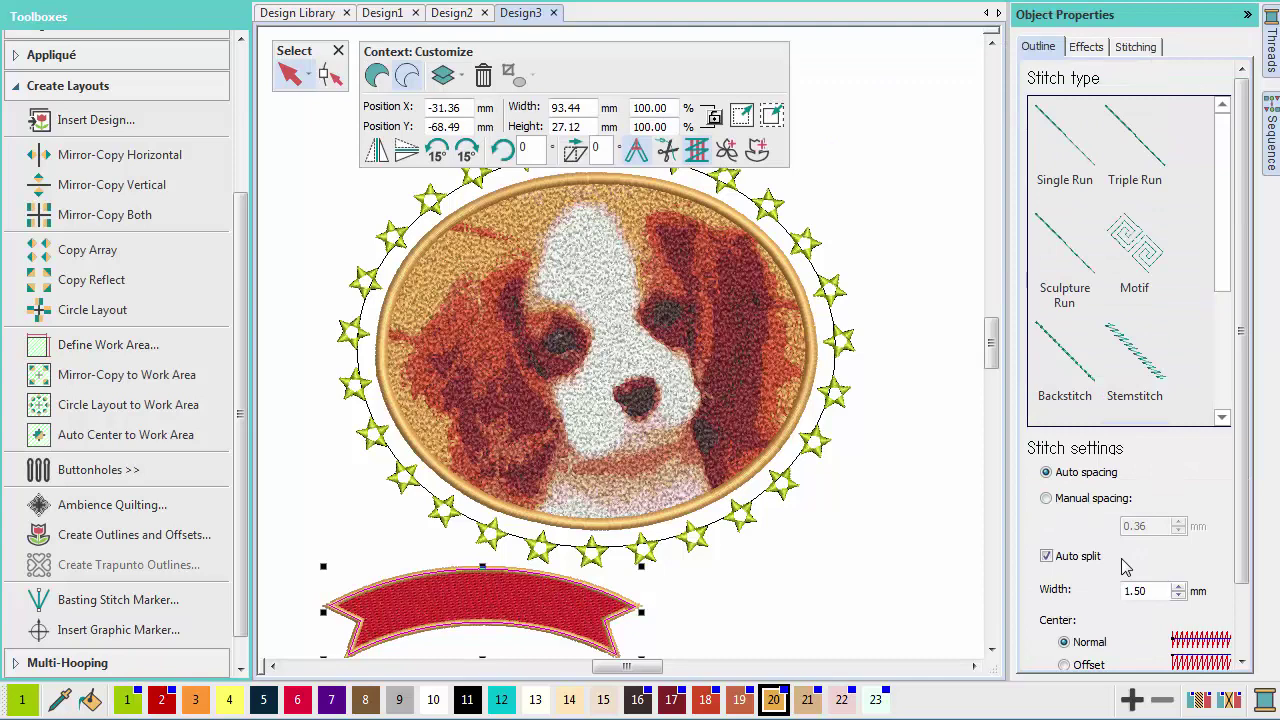
left_click_drag(1149, 593, 1106, 592)
key("Return")
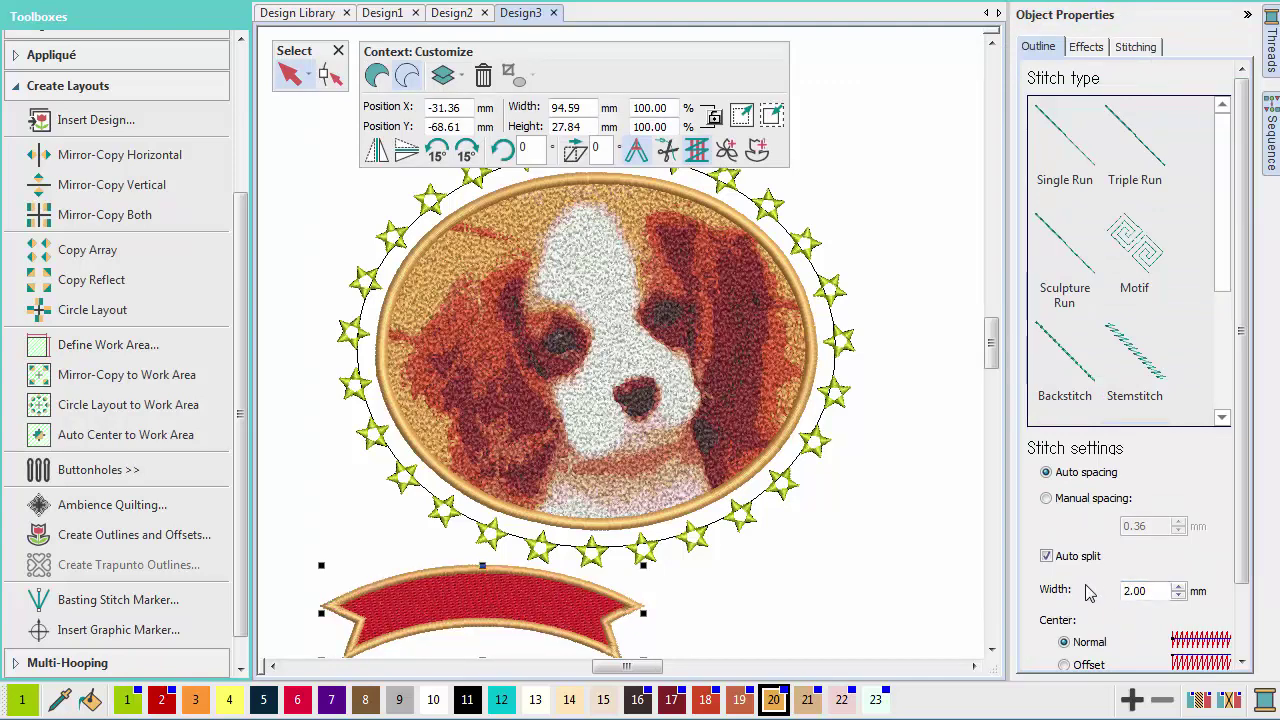
Add the lettering ENZO to the design in the Advent font
left_click_drag(252, 312, 253, 123)
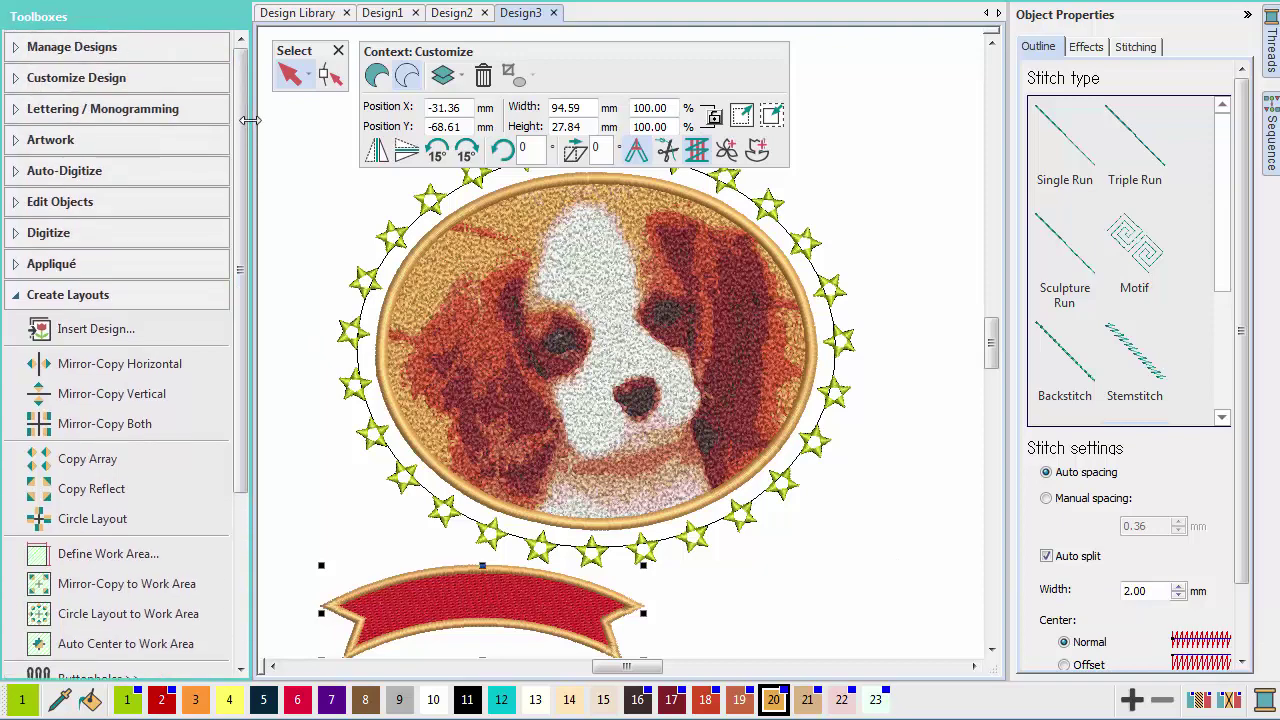
left_click(178, 110)
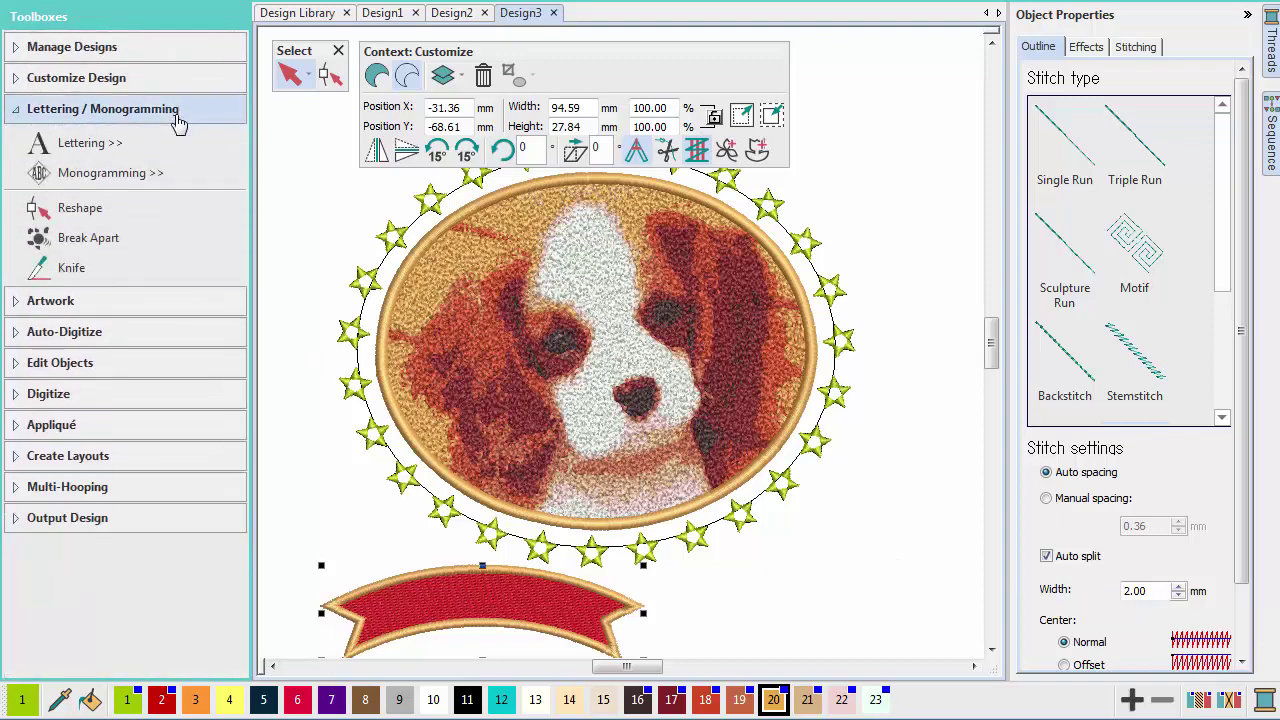
left_click(175, 148)
type("E")
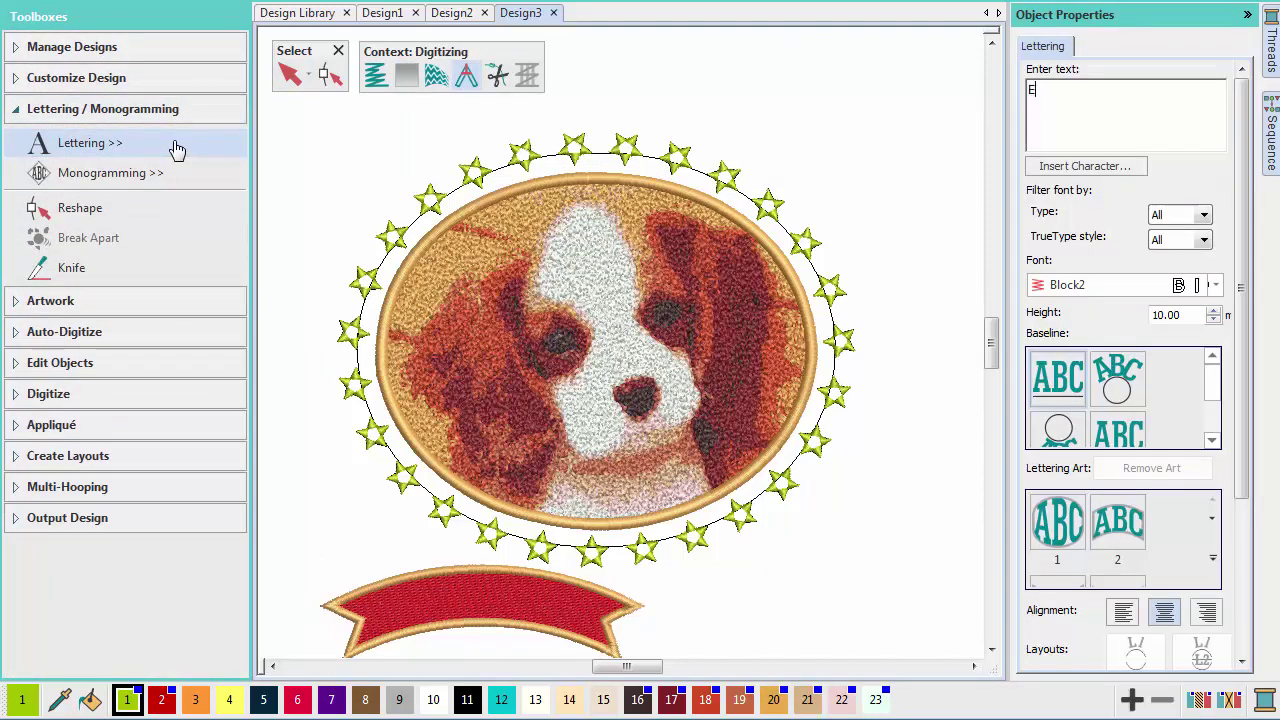
type("NZO")
key("Return")
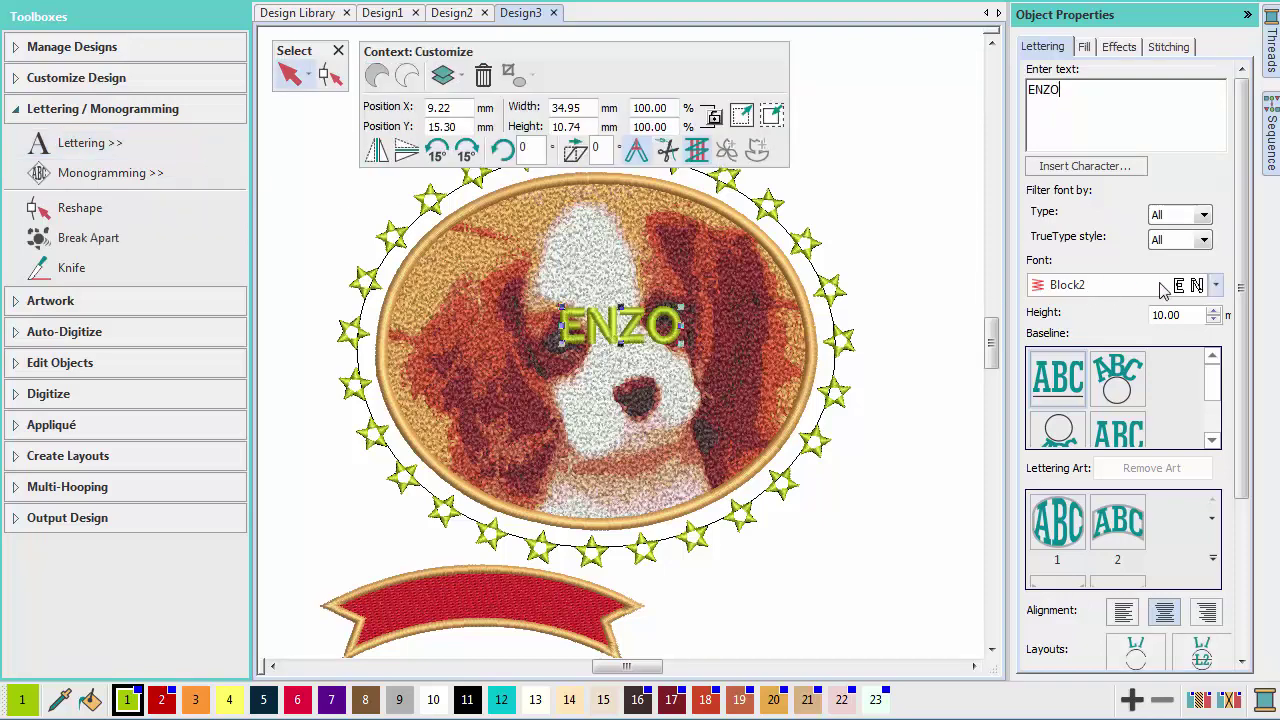
left_click(1215, 286)
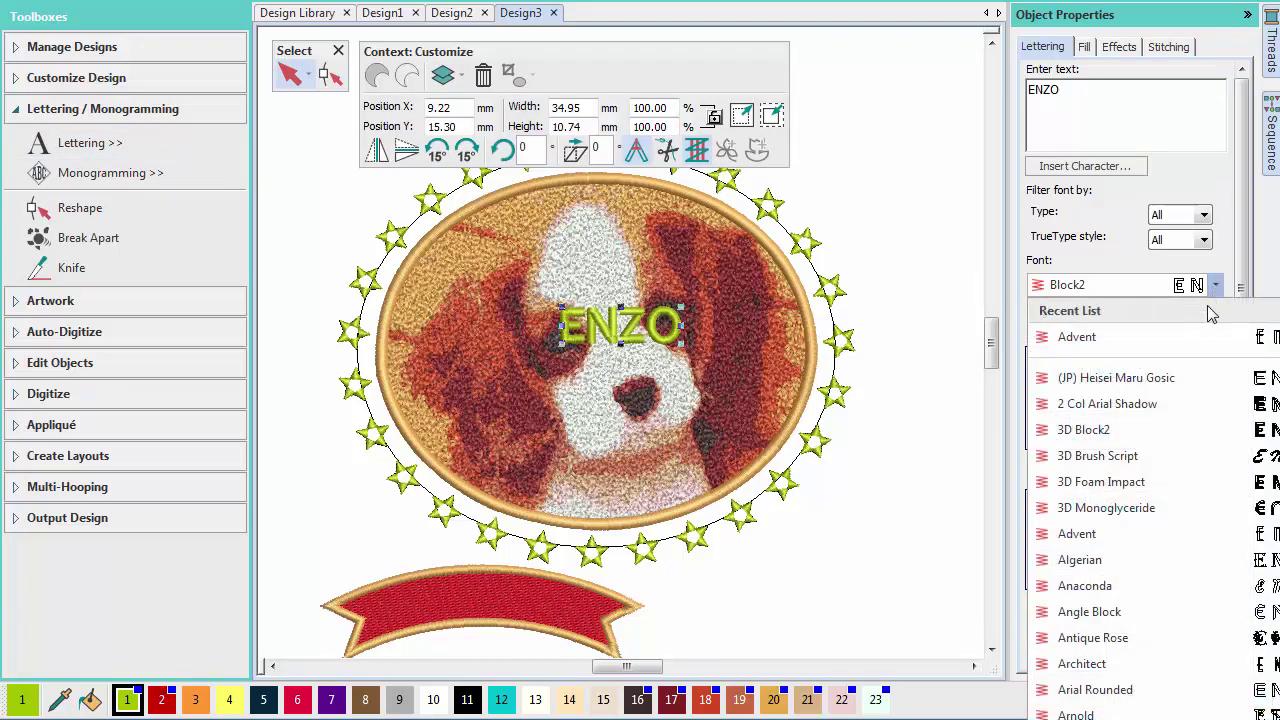
left_click(1153, 538)
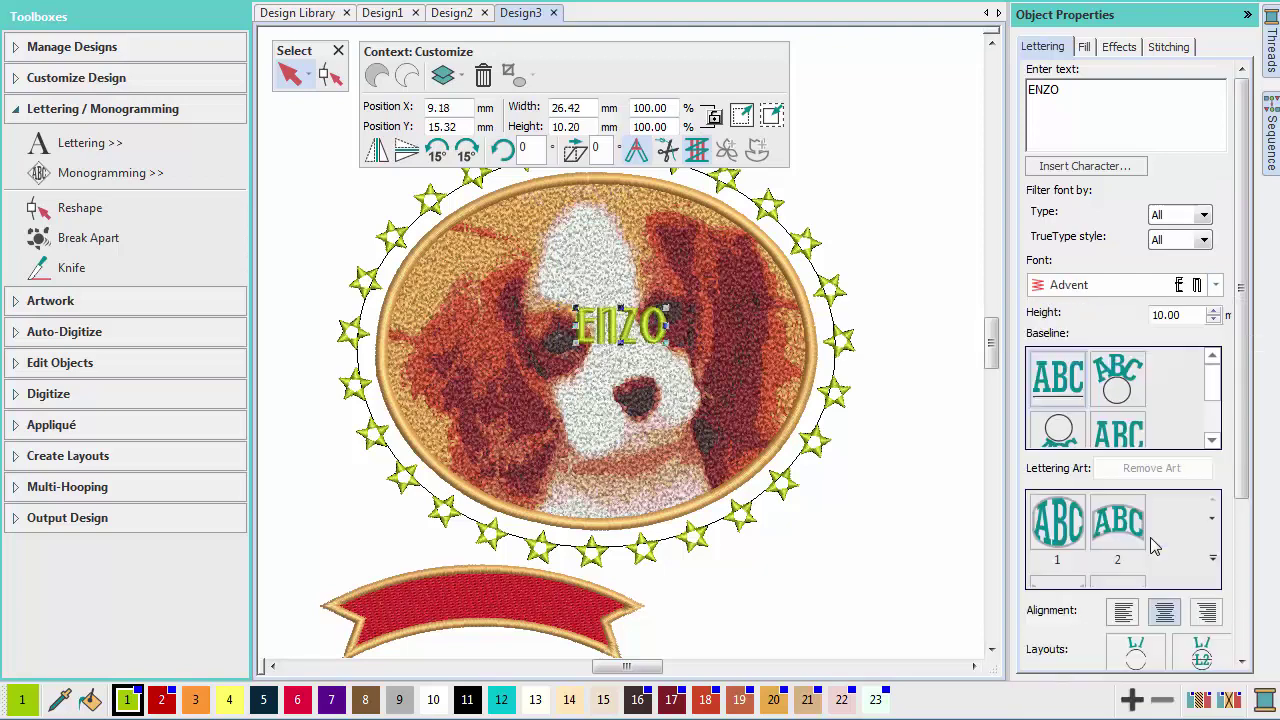
Place the ENZO lettering on the red banner with a baseline arched over a circle, in thread color 20
left_click(1117, 390)
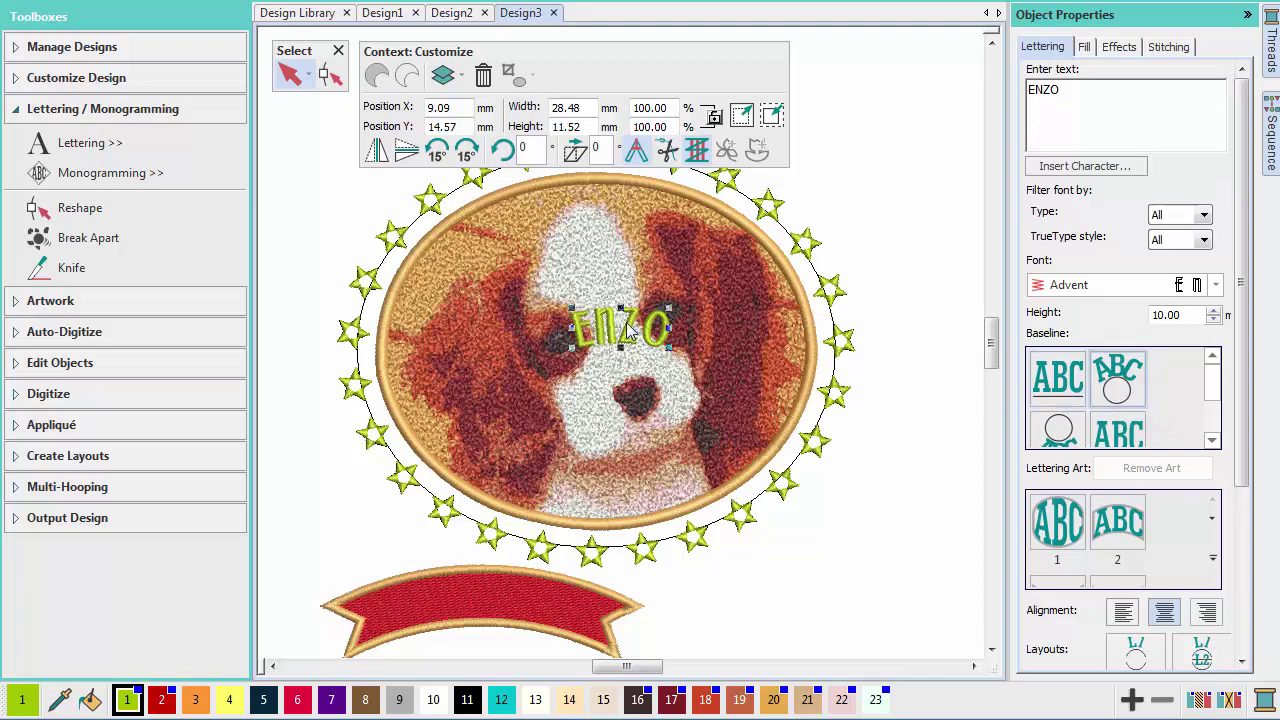
left_click_drag(628, 333, 530, 590)
left_click_drag(478, 598, 483, 601)
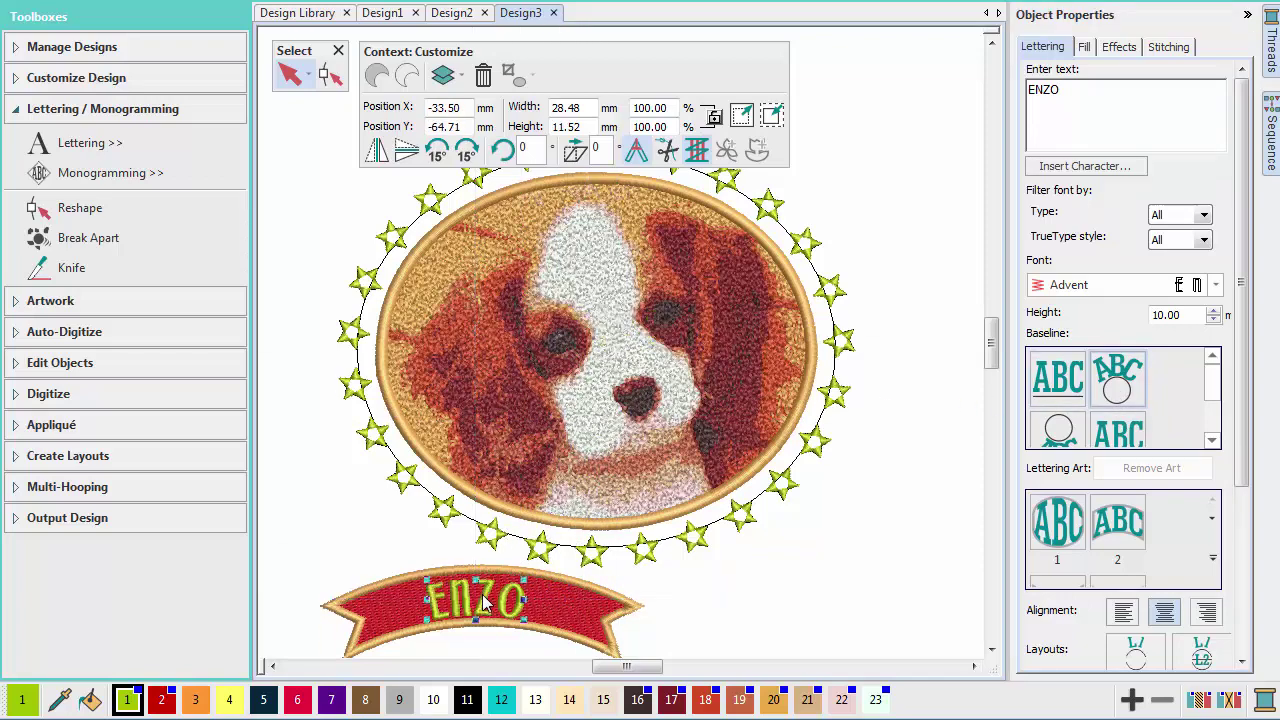
left_click(774, 701)
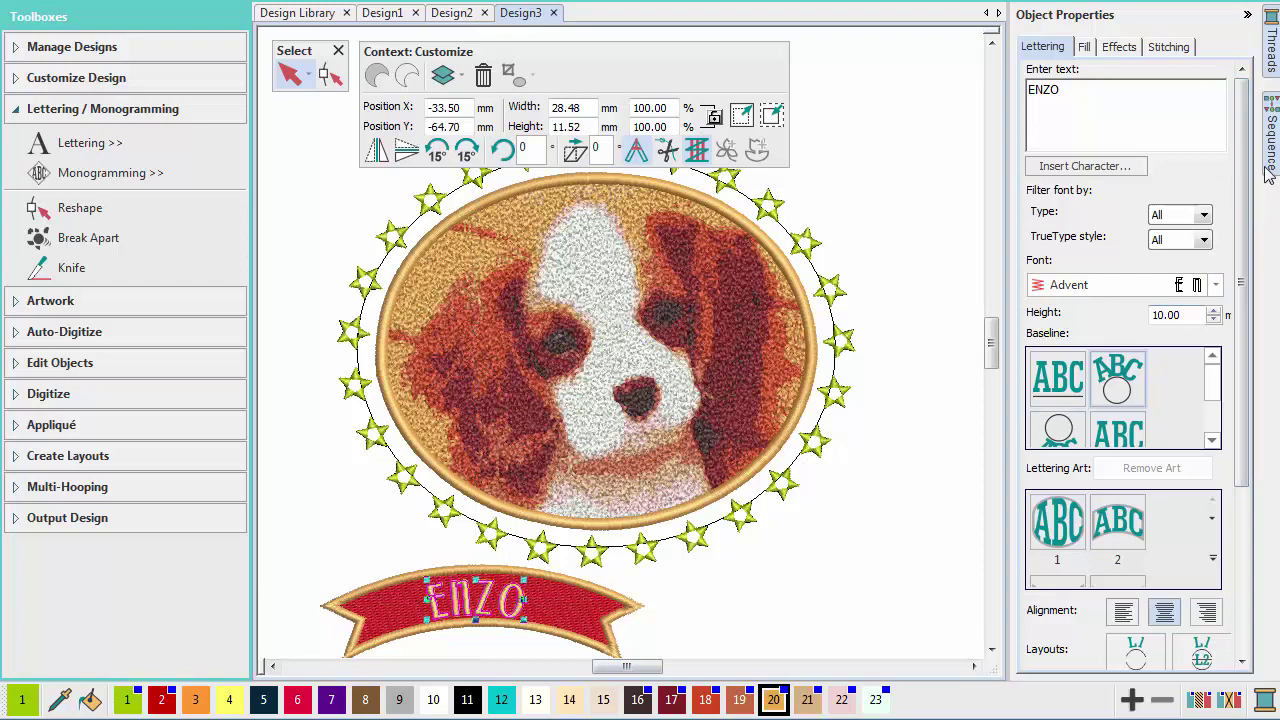
Center the ENZO lettering horizontally on the banner and its outline by aligning all objects in colors 2 and 20 of the banner
left_click(1268, 168)
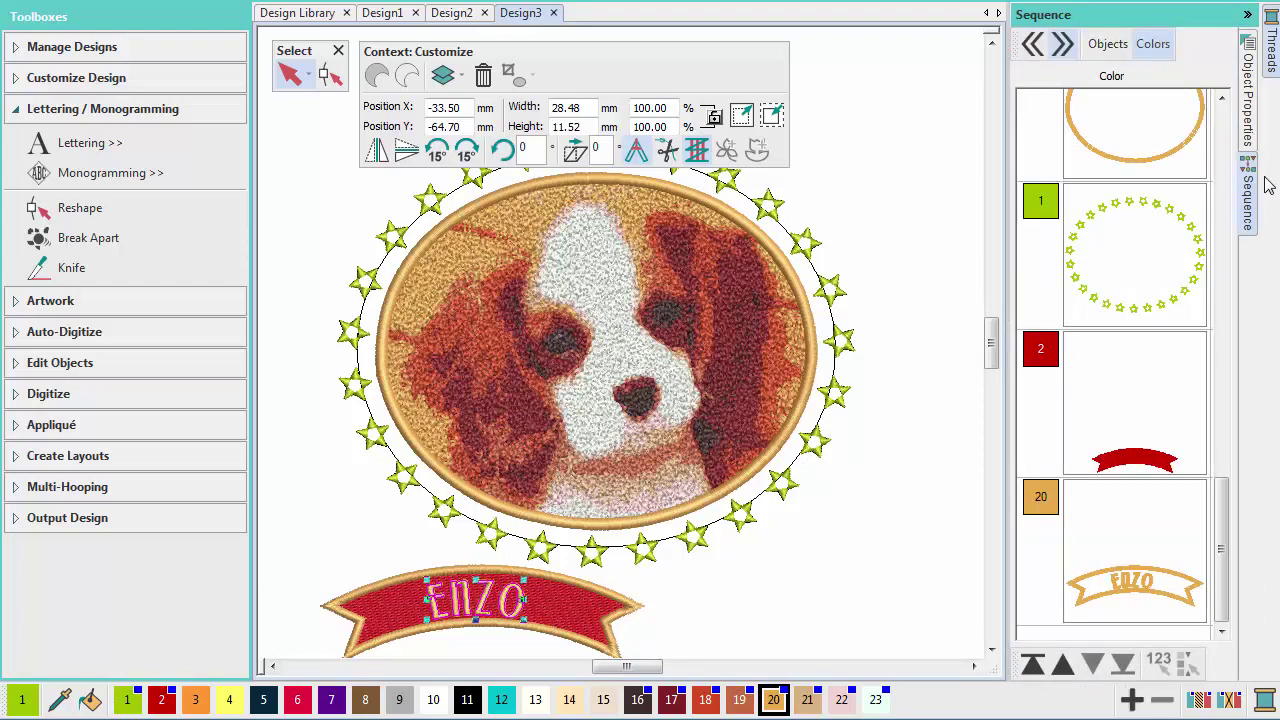
left_click(1131, 406)
left_click(1110, 537, "ctrl")
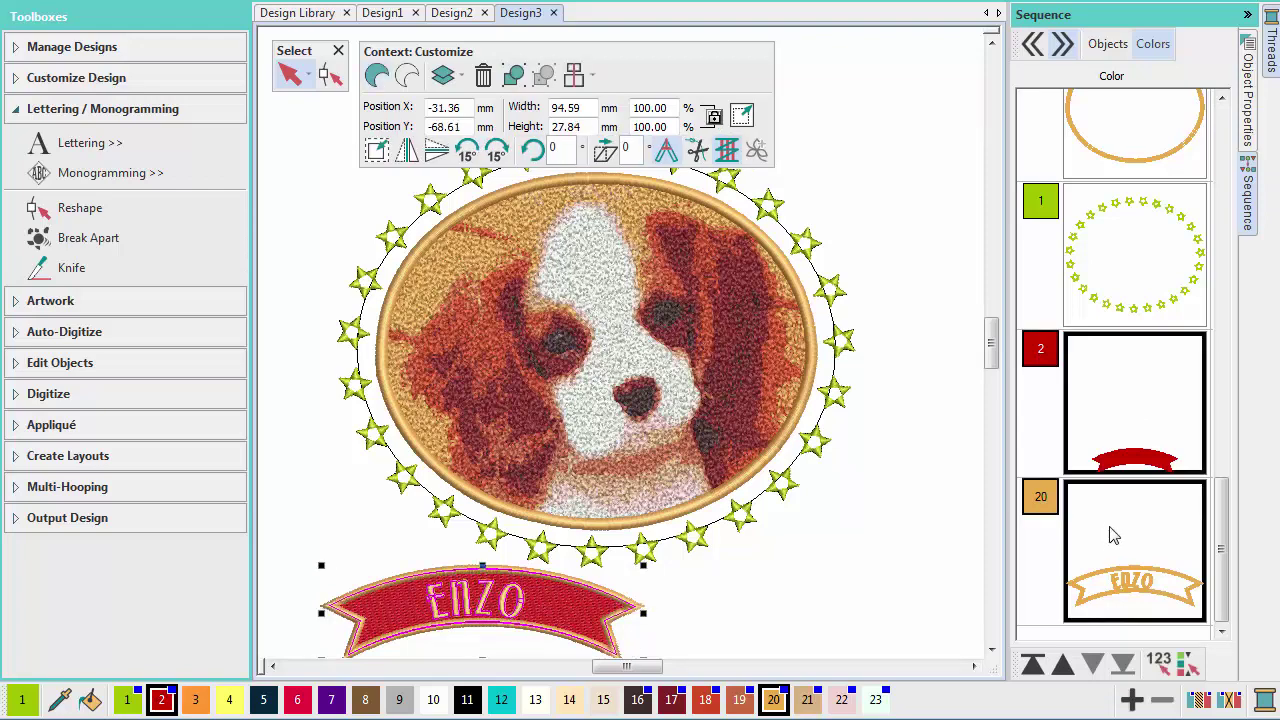
left_click(574, 75)
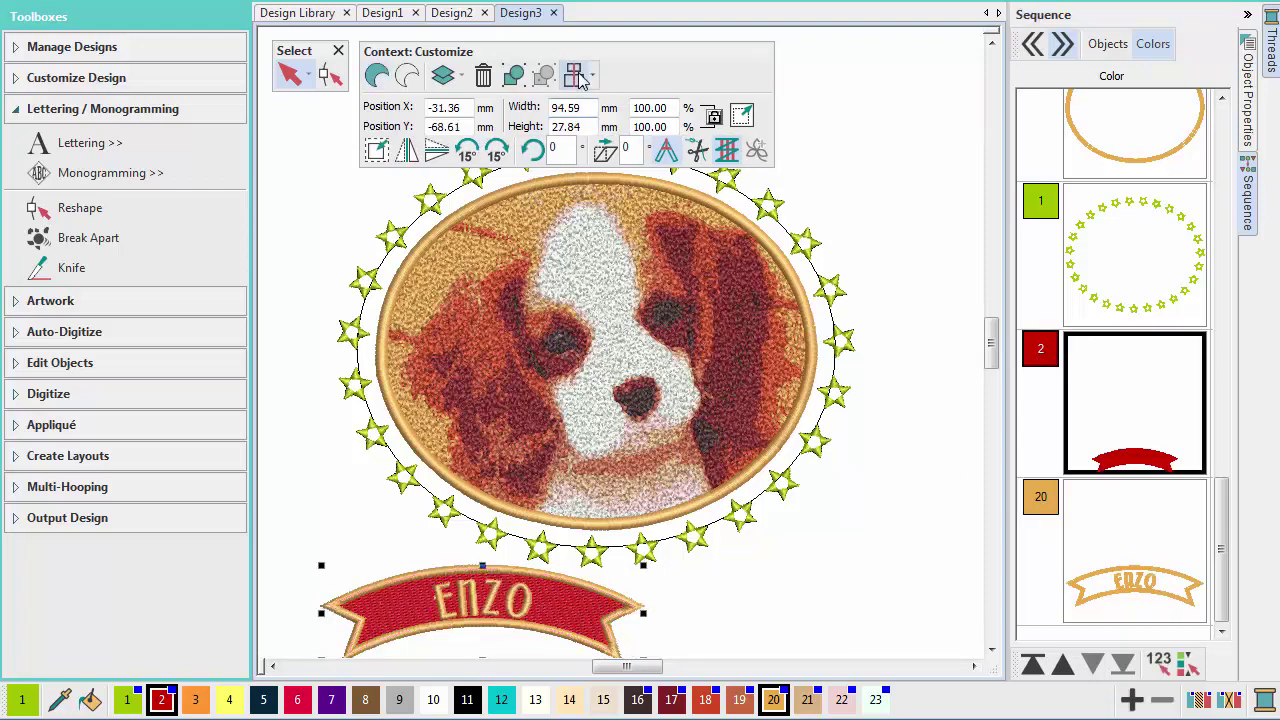
Group the red banner, its satin outline and the ENZO lettering
left_click(1107, 431)
left_click(1098, 521, "ctrl")
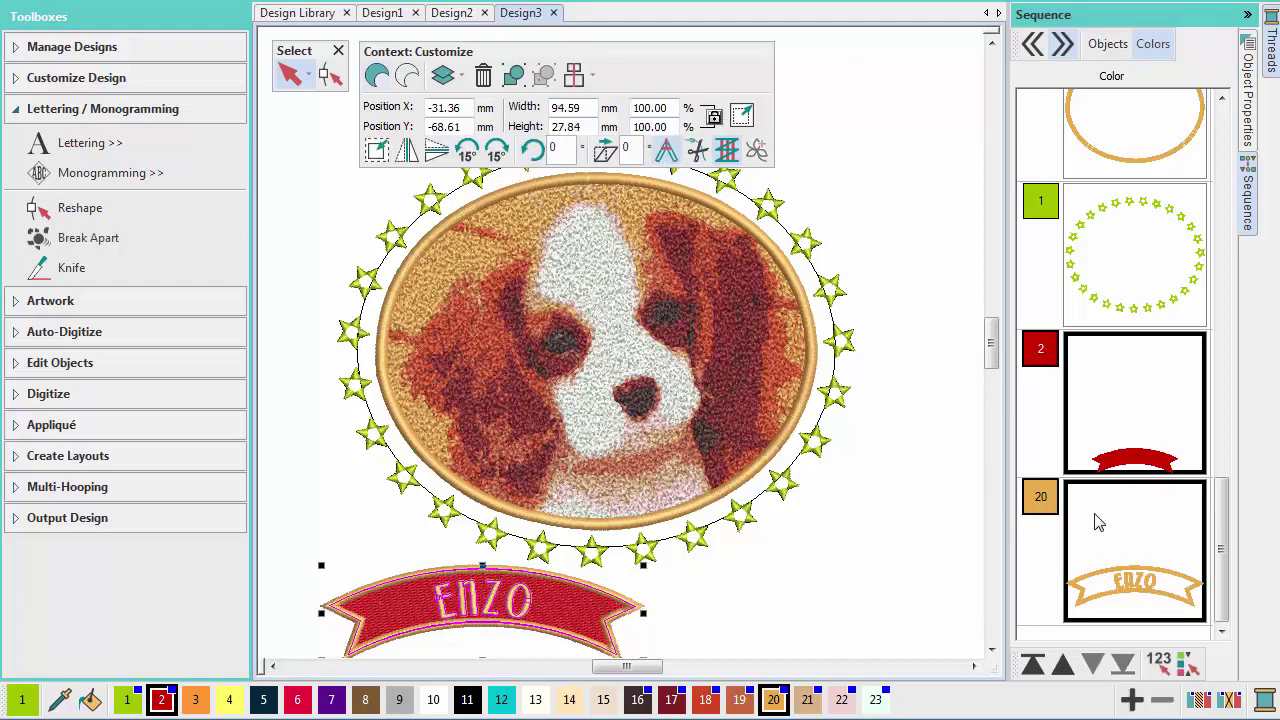
right_click(1078, 348)
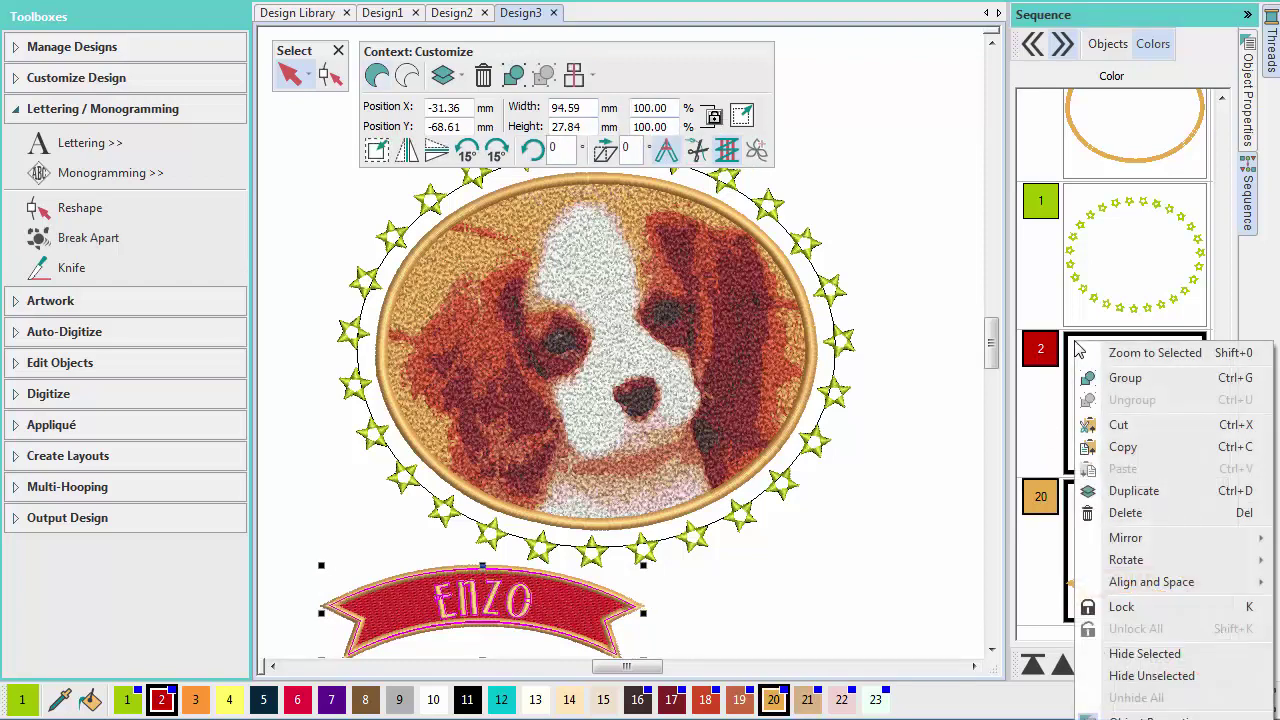
left_click(1104, 377)
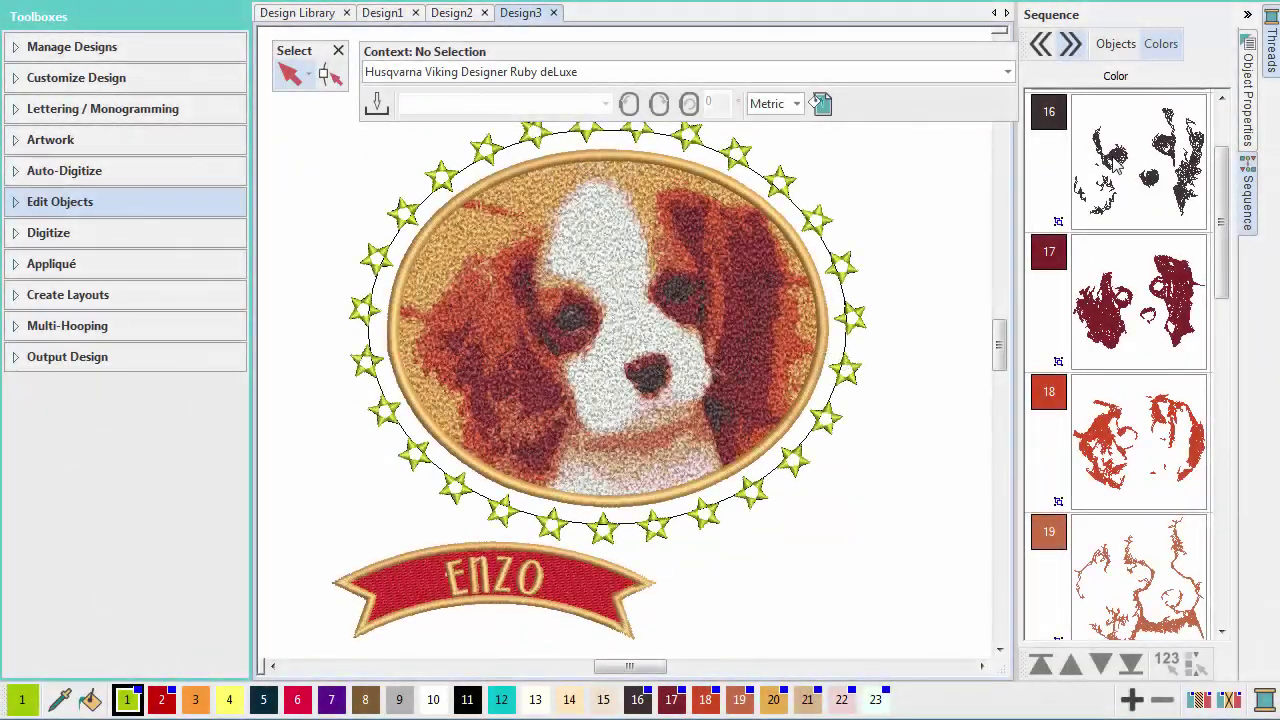
Center the photo and its borders horizontally on the banner group, and move the banner up over the lower edge of both oval borders
key("Tab")
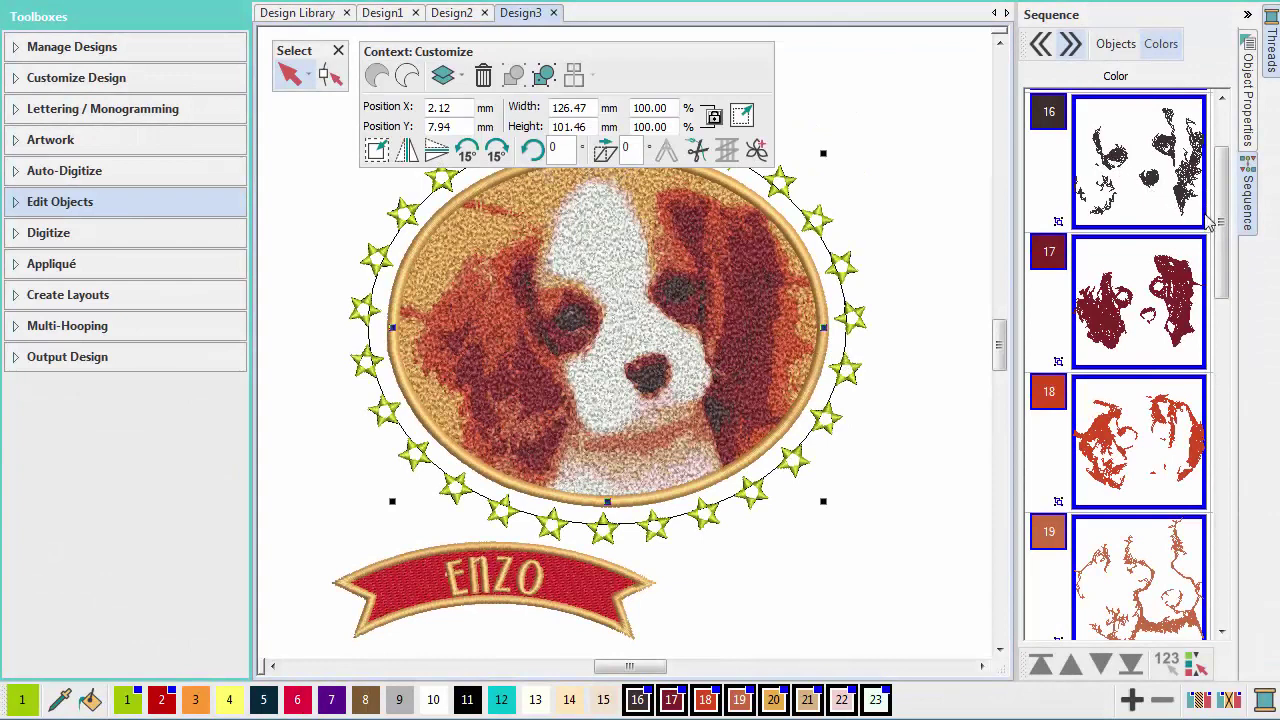
left_click_drag(1221, 225, 1222, 565)
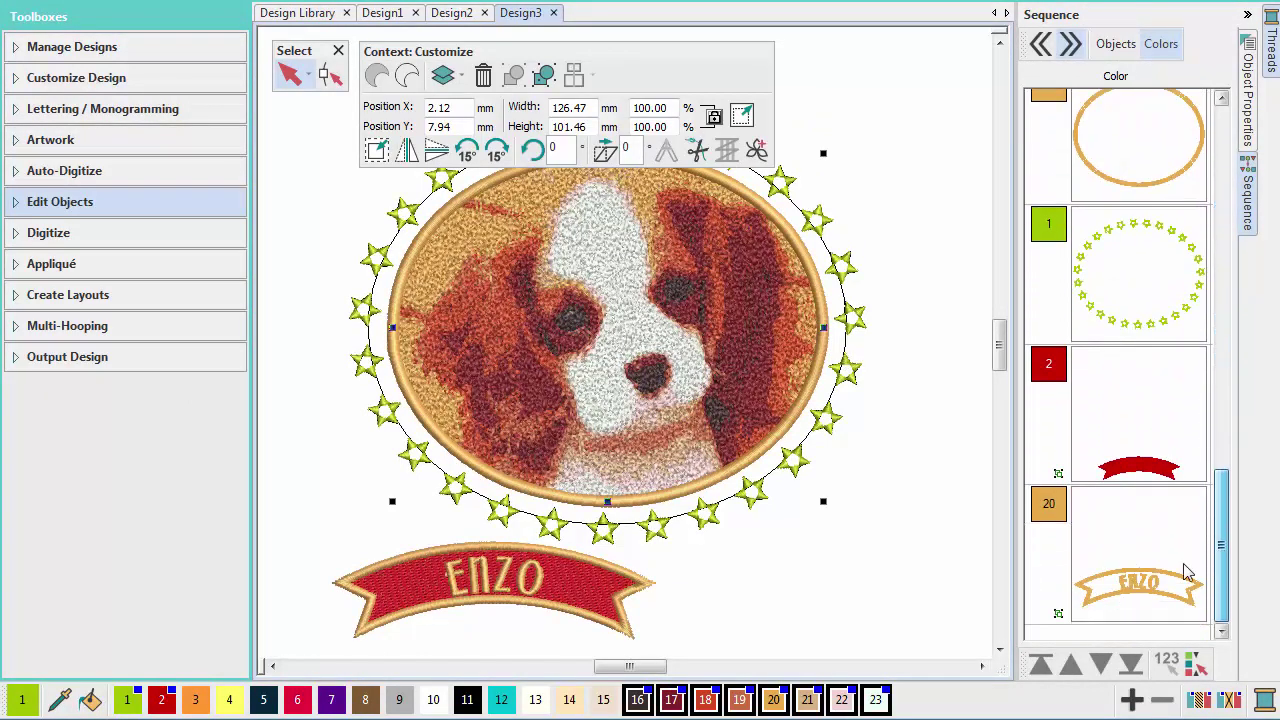
left_click(1157, 566, "shift")
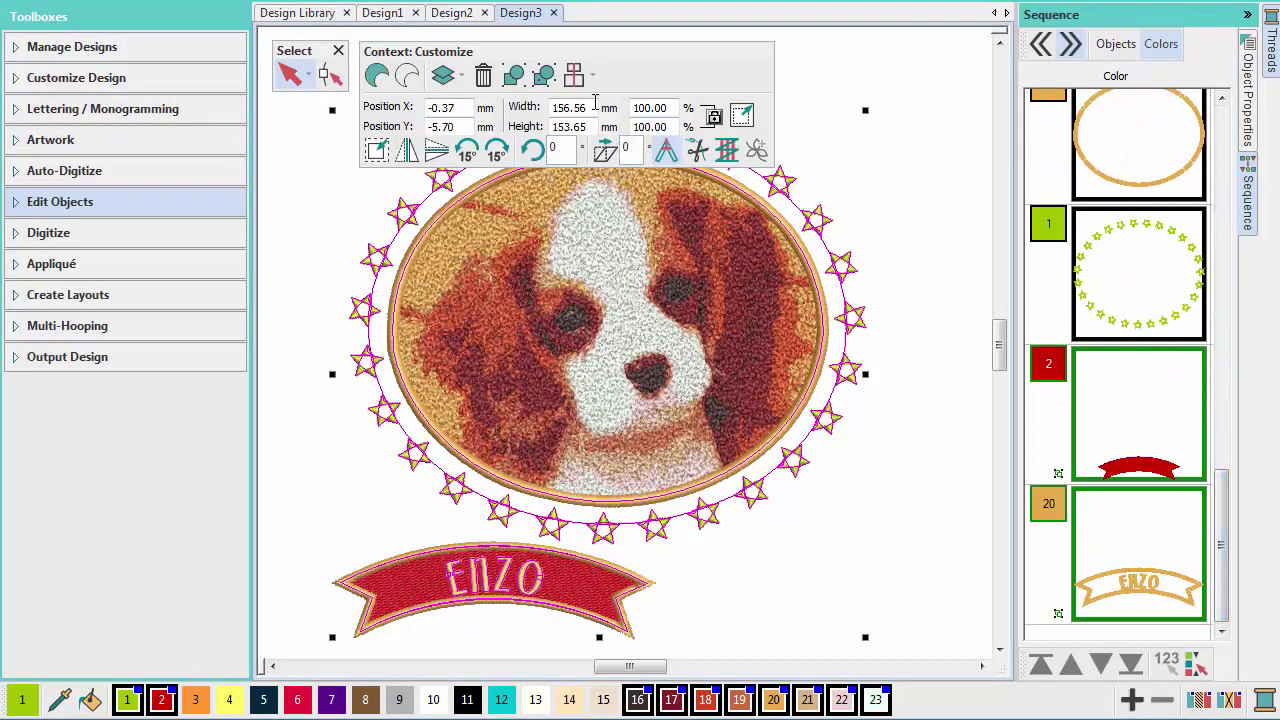
left_click(578, 76)
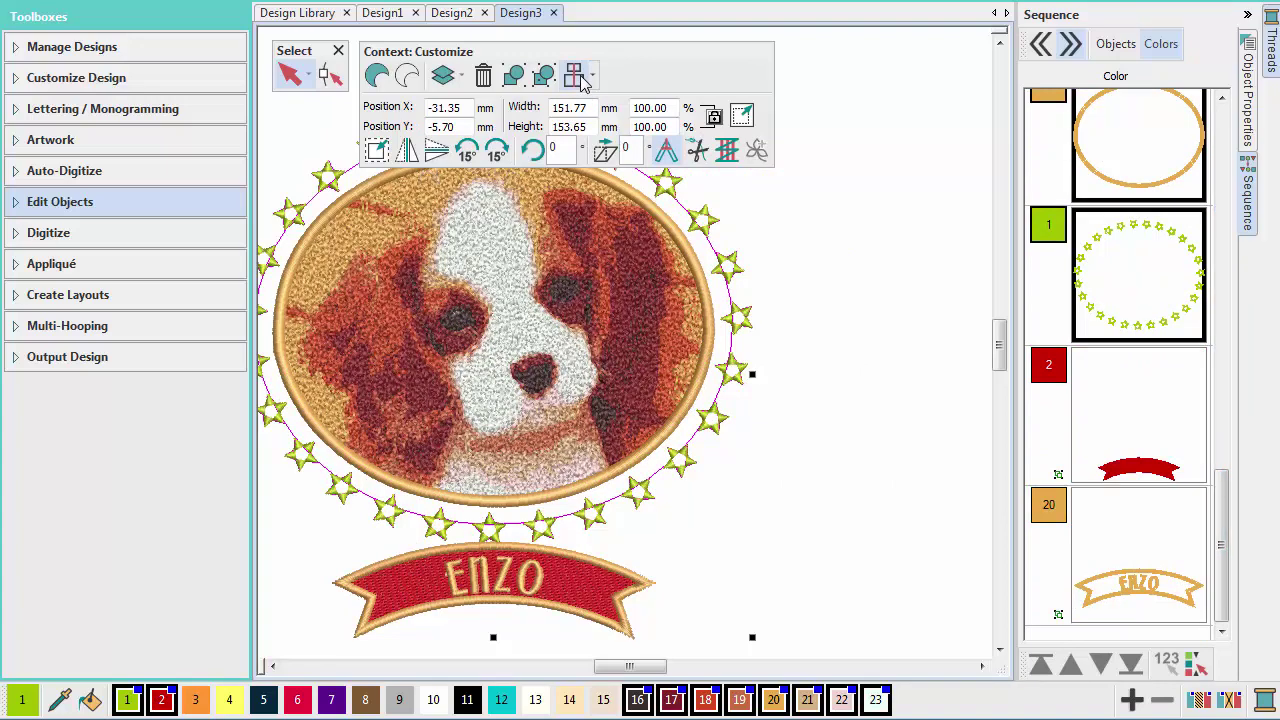
left_click_drag(645, 667, 631, 671)
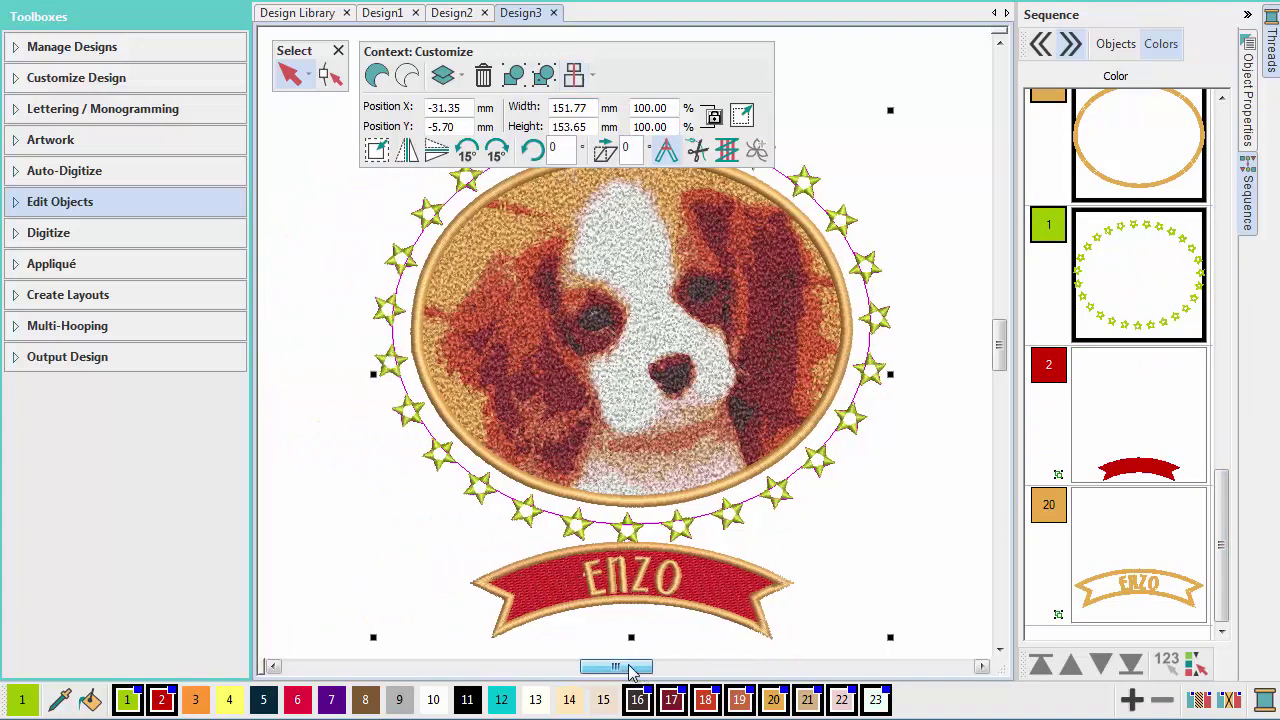
key("Escape")
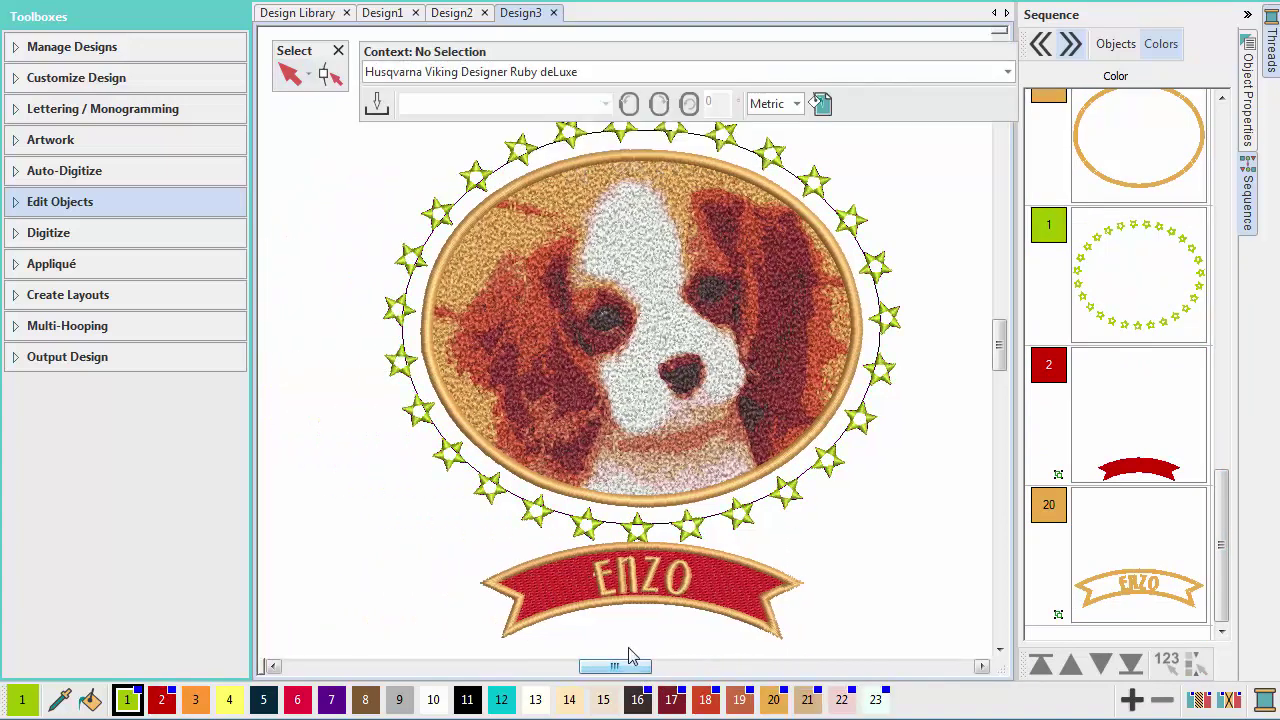
left_click_drag(641, 588, 645, 516)
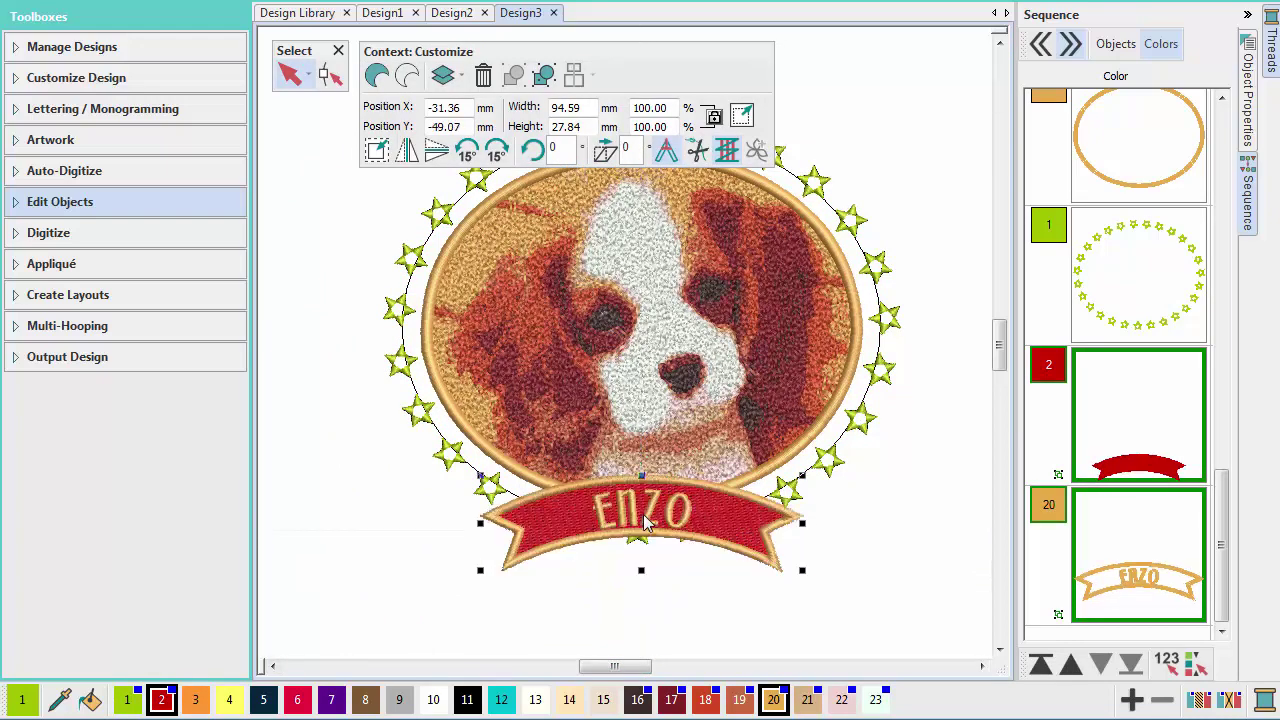
key("Escape")
Cut the oval satin border with the Knife where it passes behind the banner, following the banner's upper edge
left_click(548, 488)
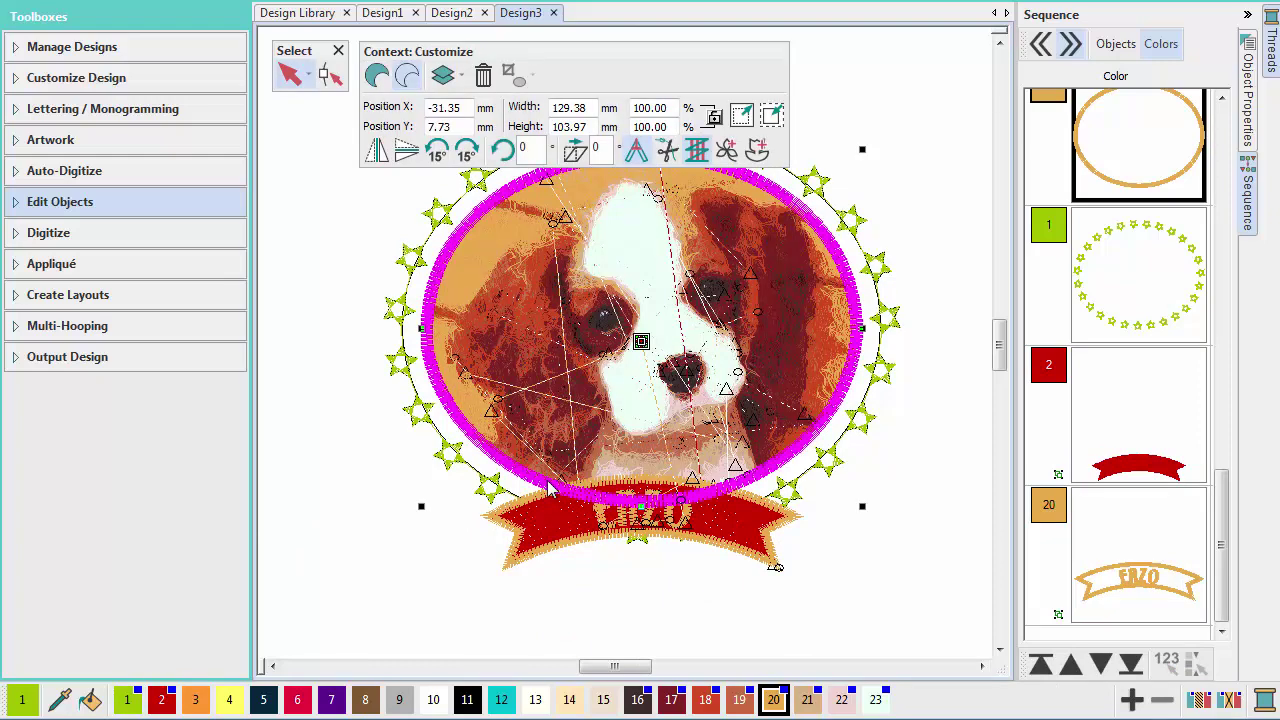
left_click_drag(500, 473, 430, 411)
left_click_drag(570, 508, 893, 619)
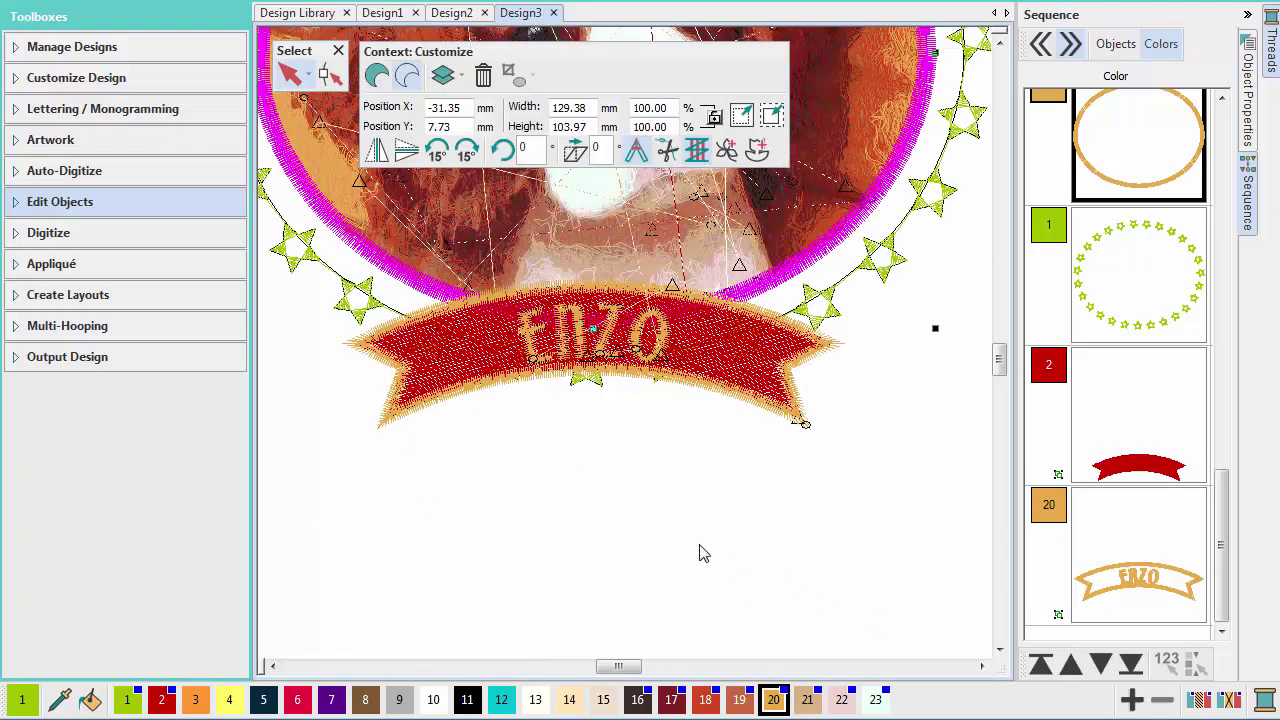
left_click(147, 205)
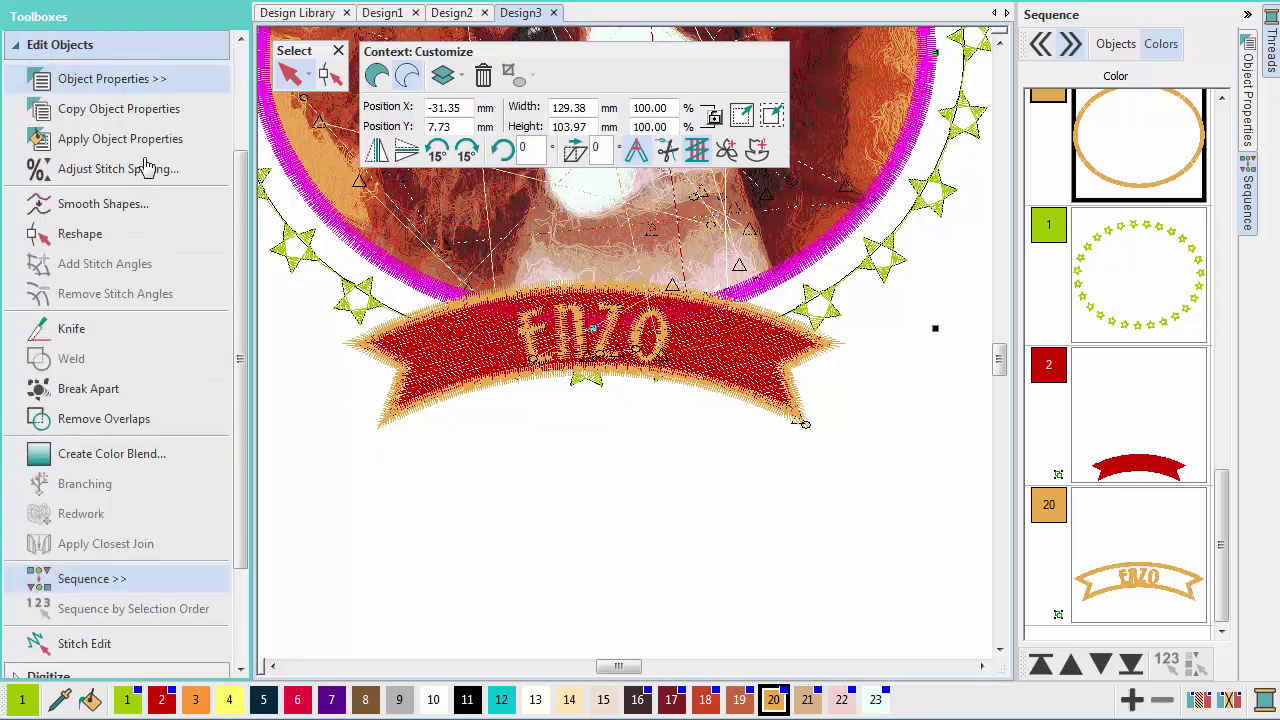
left_click(130, 328)
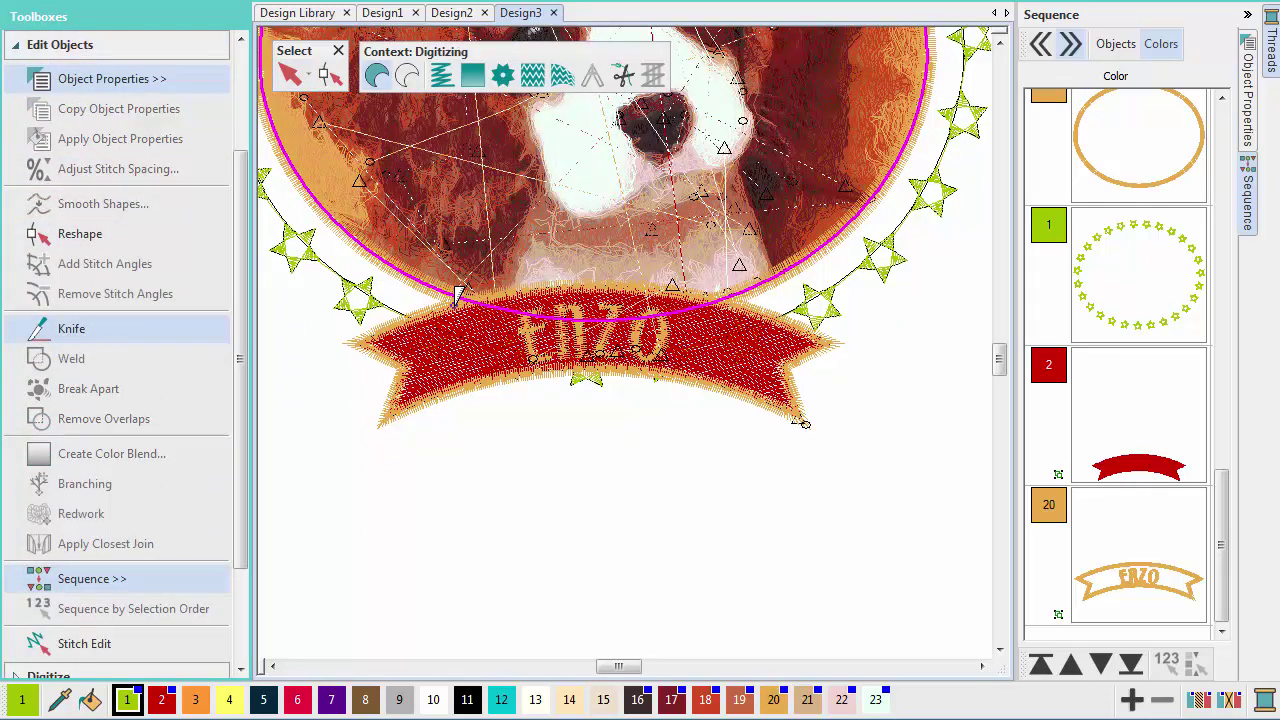
left_click(454, 300)
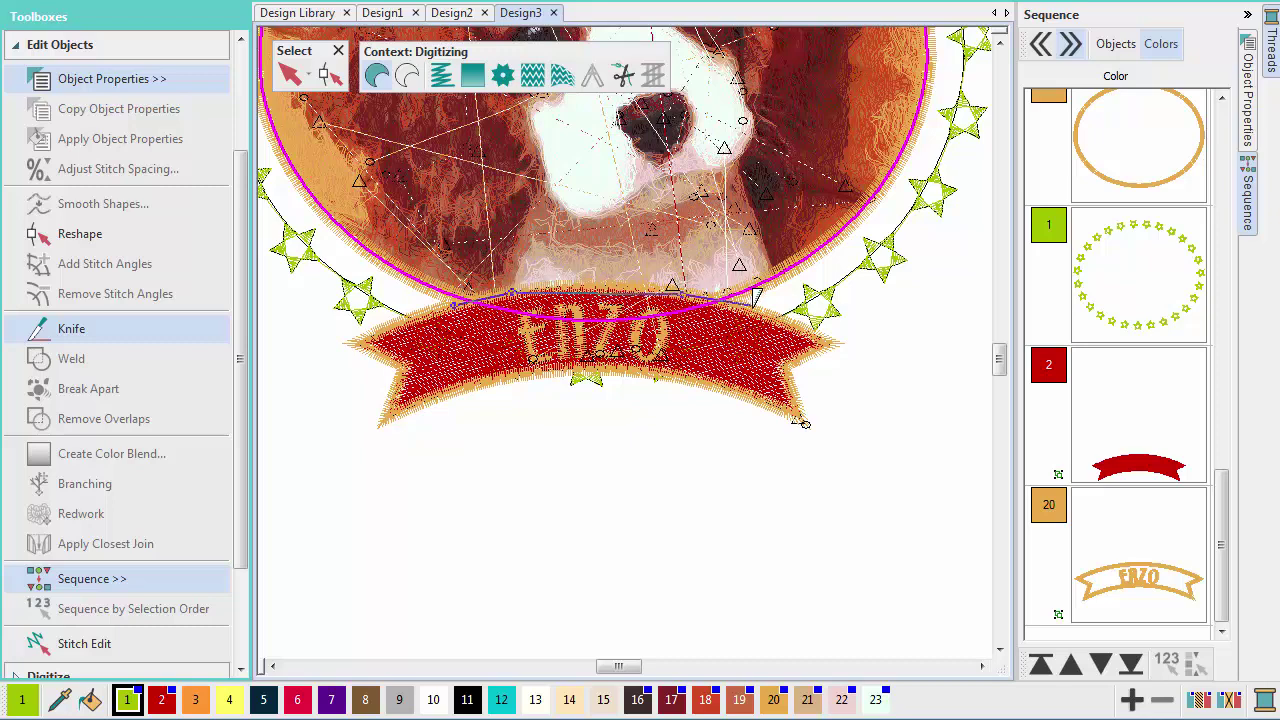
left_click(757, 300)
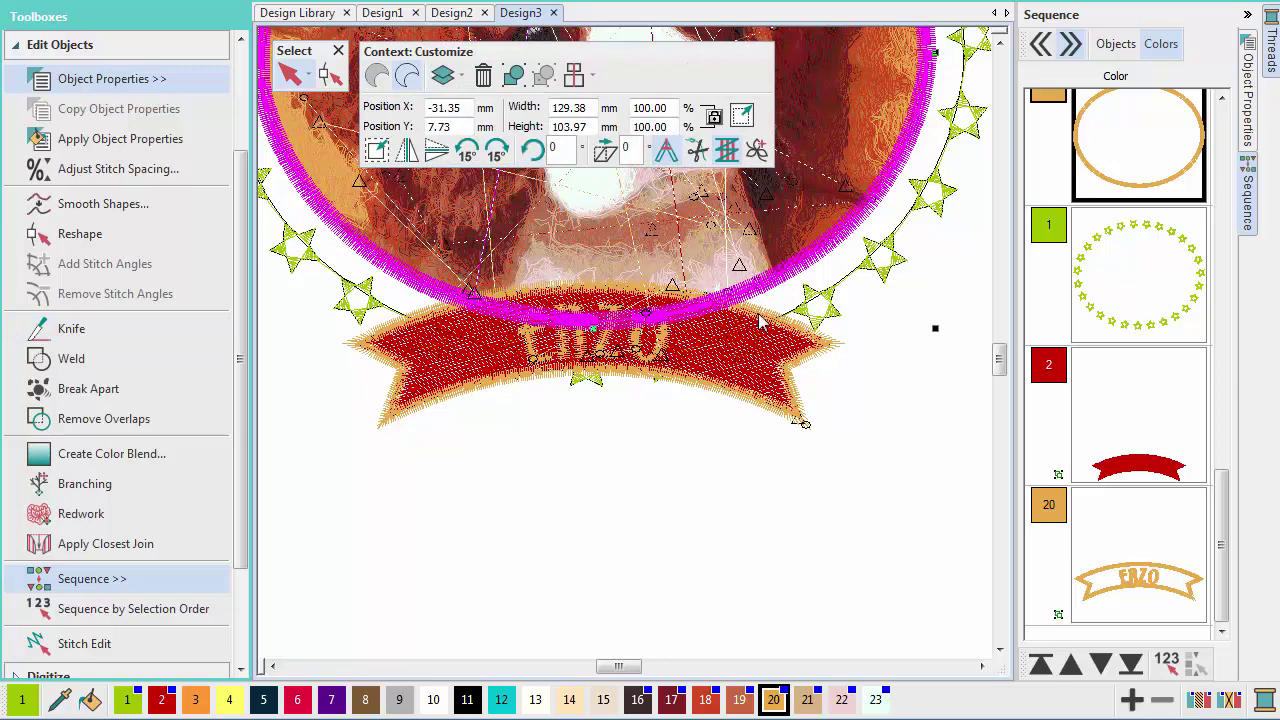
Delete the cut segment of the satin border that lies behind the banner
left_click(1116, 44)
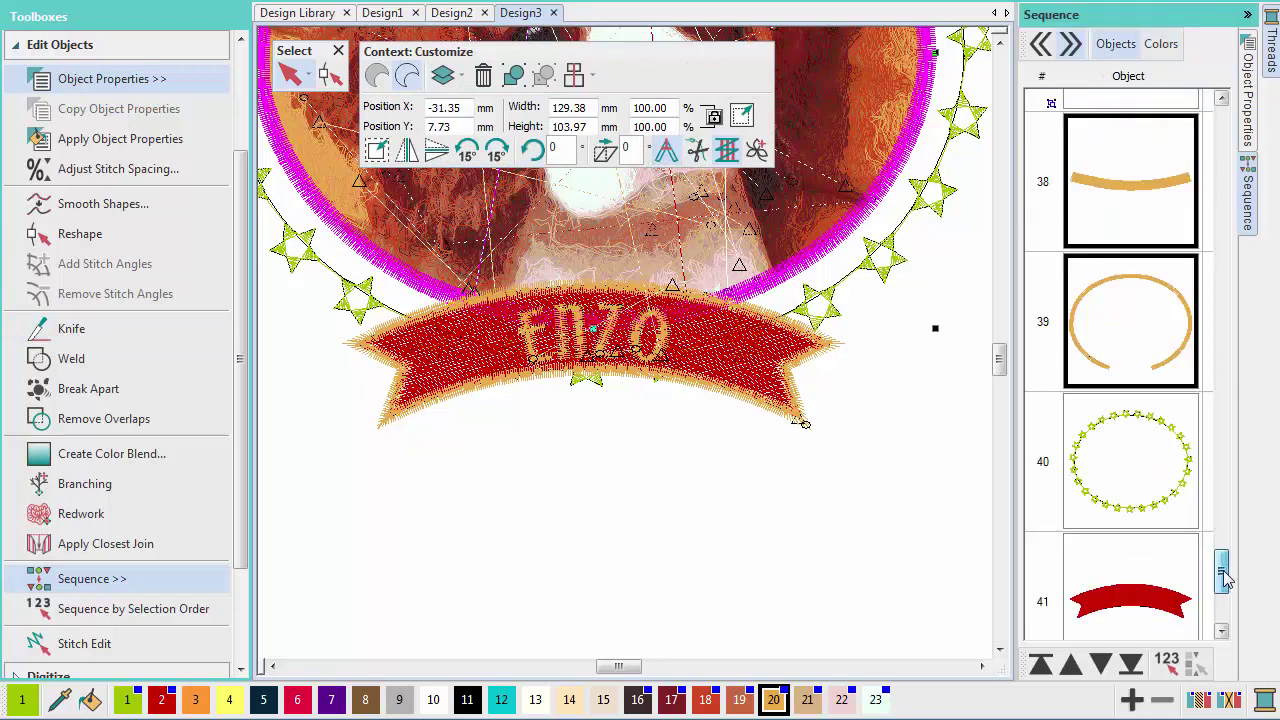
left_click(1119, 190)
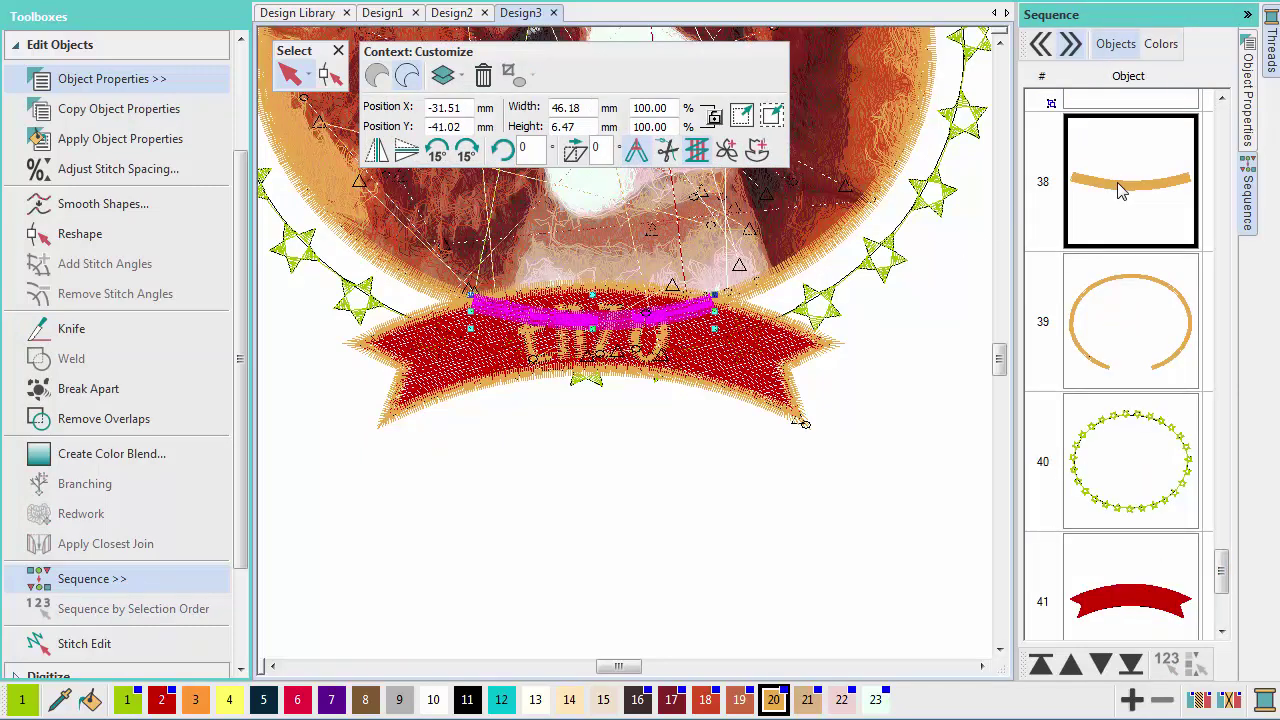
key("Delete")
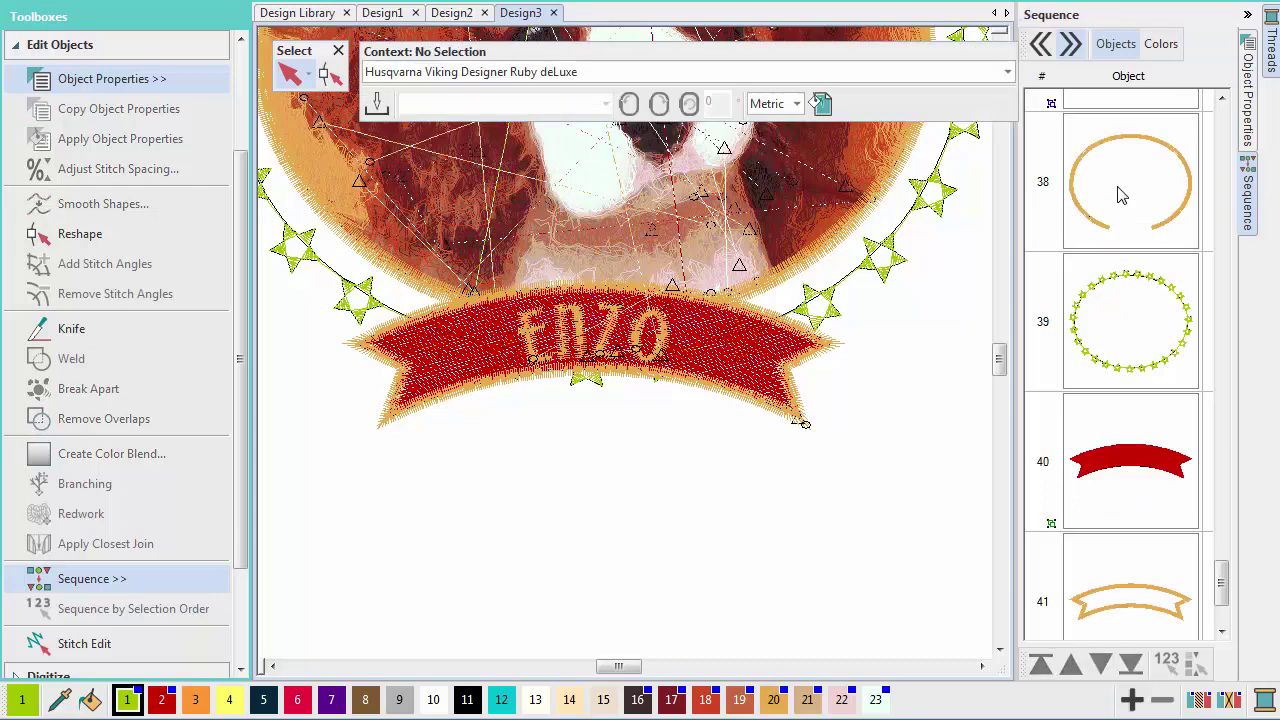
Cut the star motif border with the Knife where it passes behind the banner, and delete the segment hidden there
left_click(1117, 288)
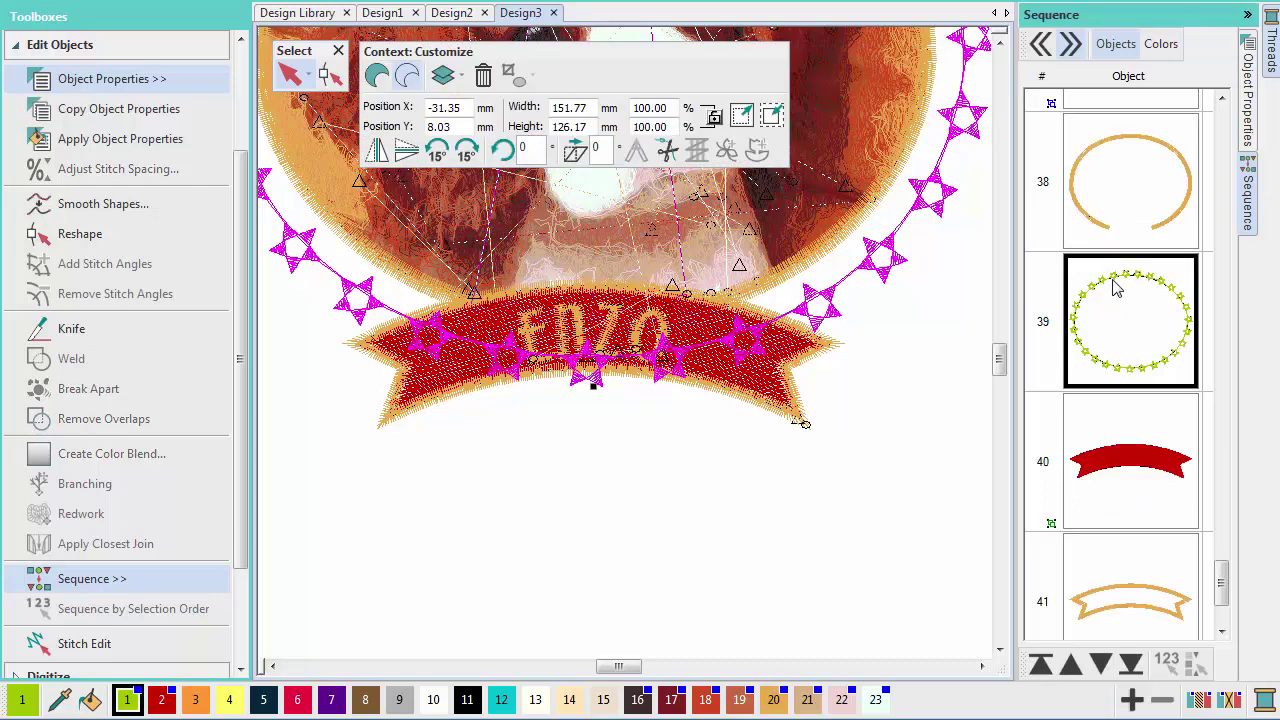
left_click(163, 331)
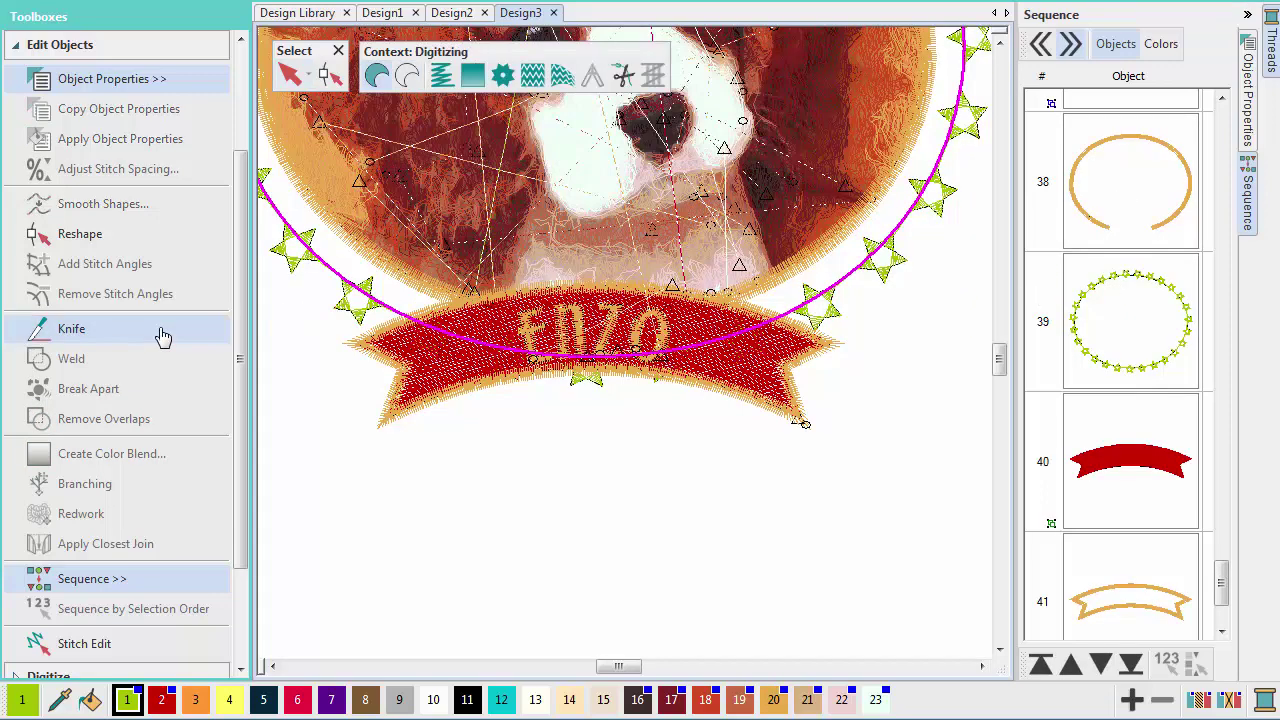
left_click(386, 328)
left_click(817, 321)
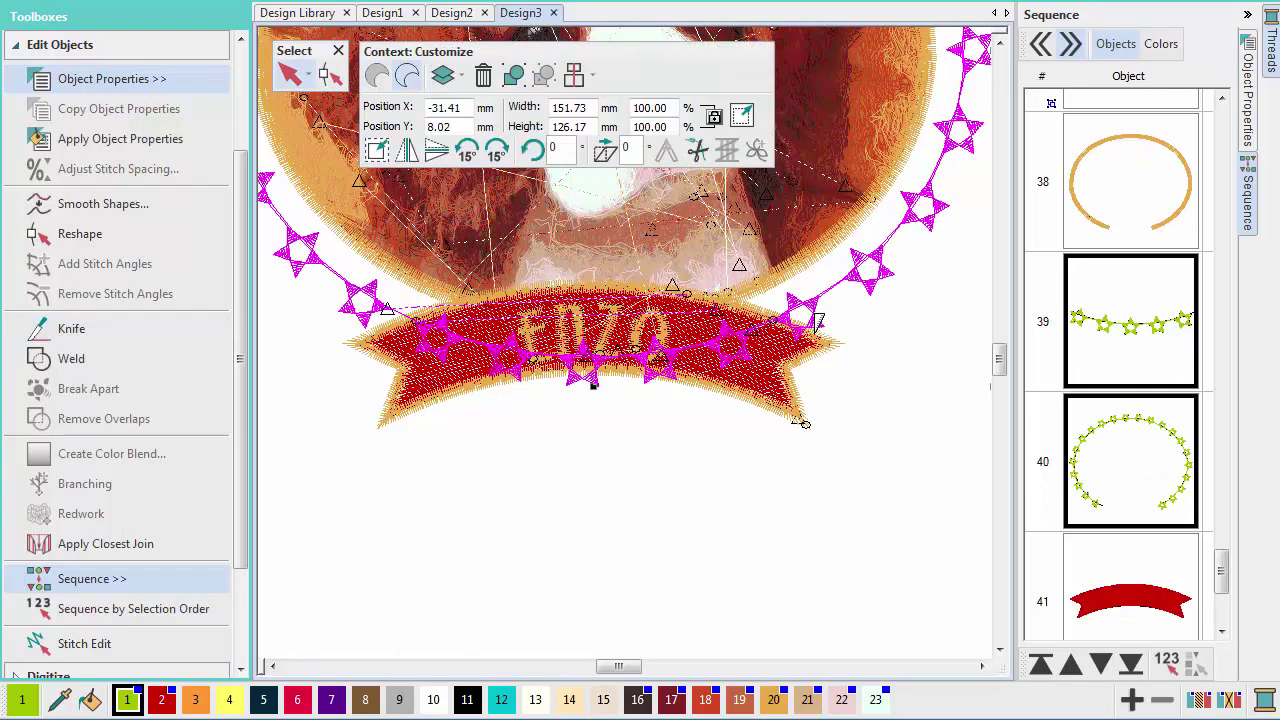
left_click(1099, 344)
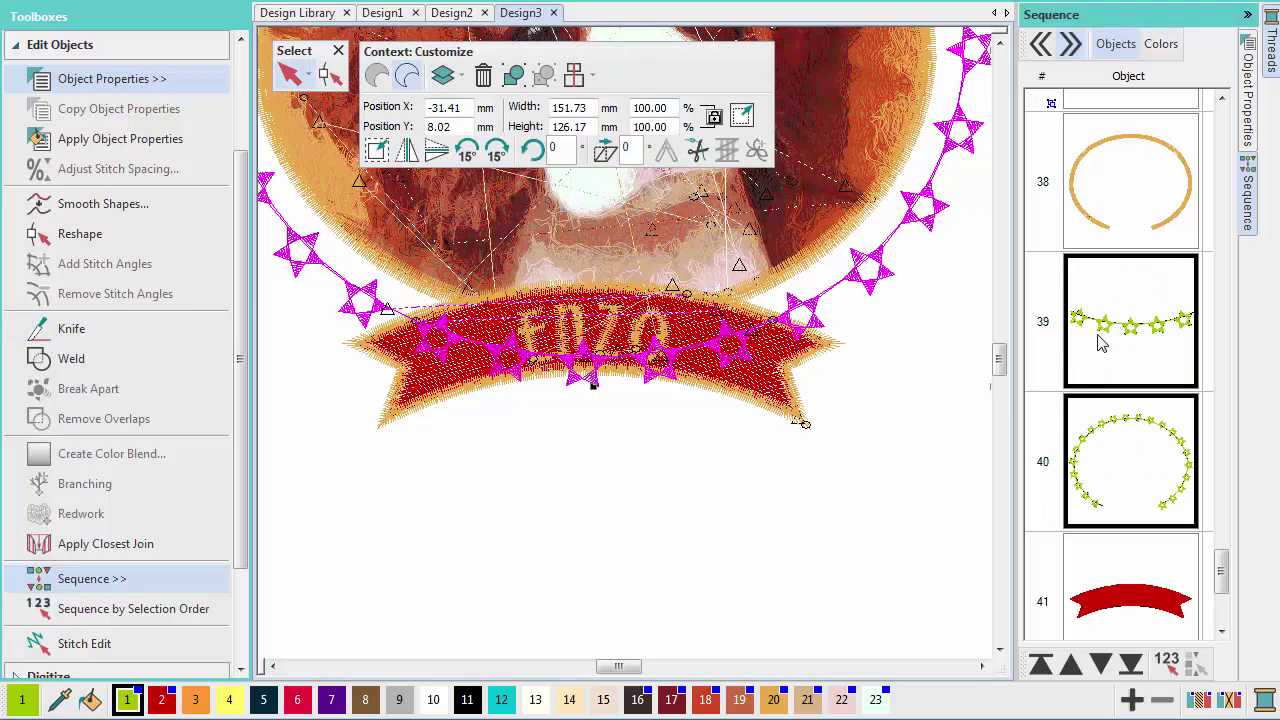
key("Delete")
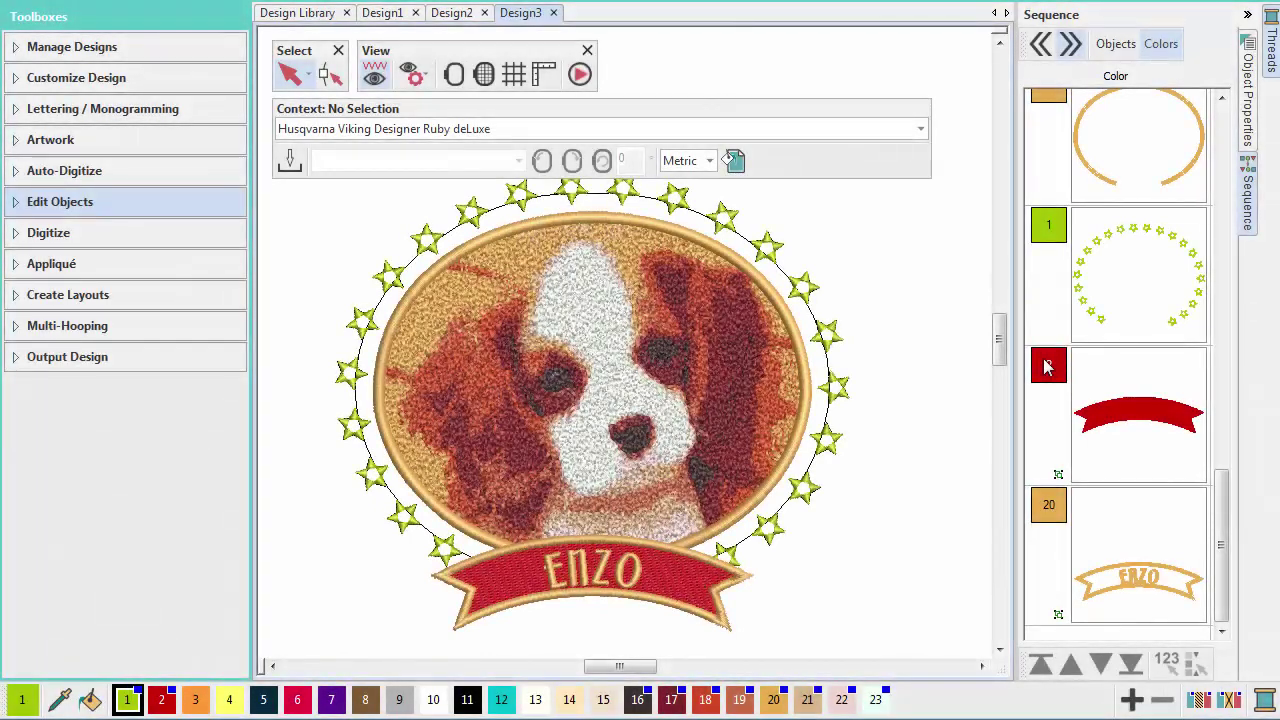
Ungroup the banner, its outline and the ENZO lettering
left_click(1047, 367)
right_click(1072, 360)
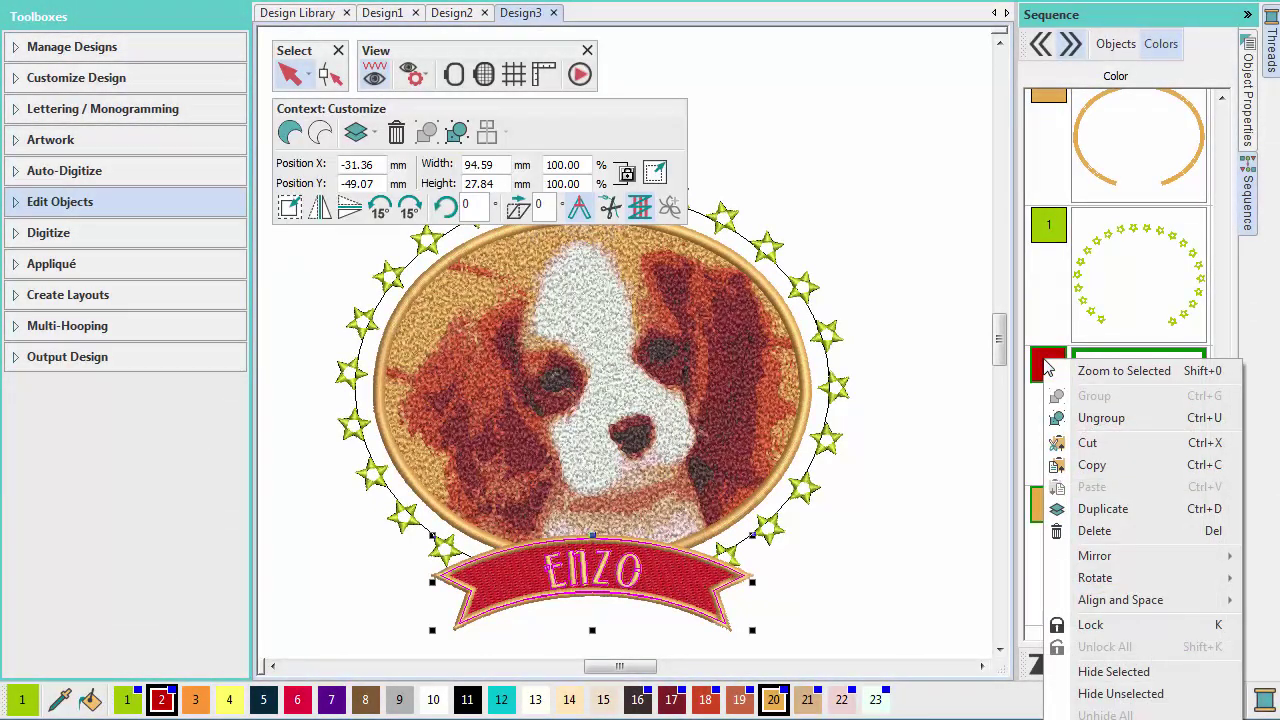
left_click(1083, 418)
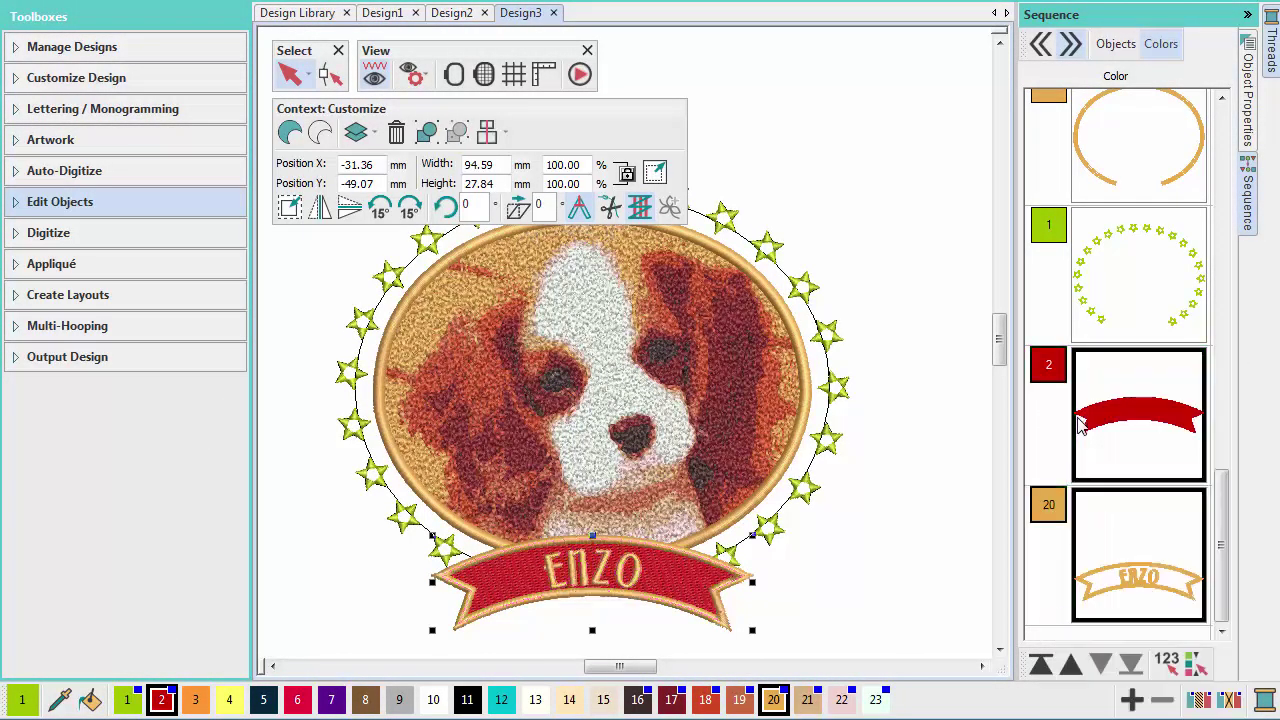
Move the oval satin border later in the stitching sequence to join the banner's color 20 block, and select that whole block
left_click(1123, 182)
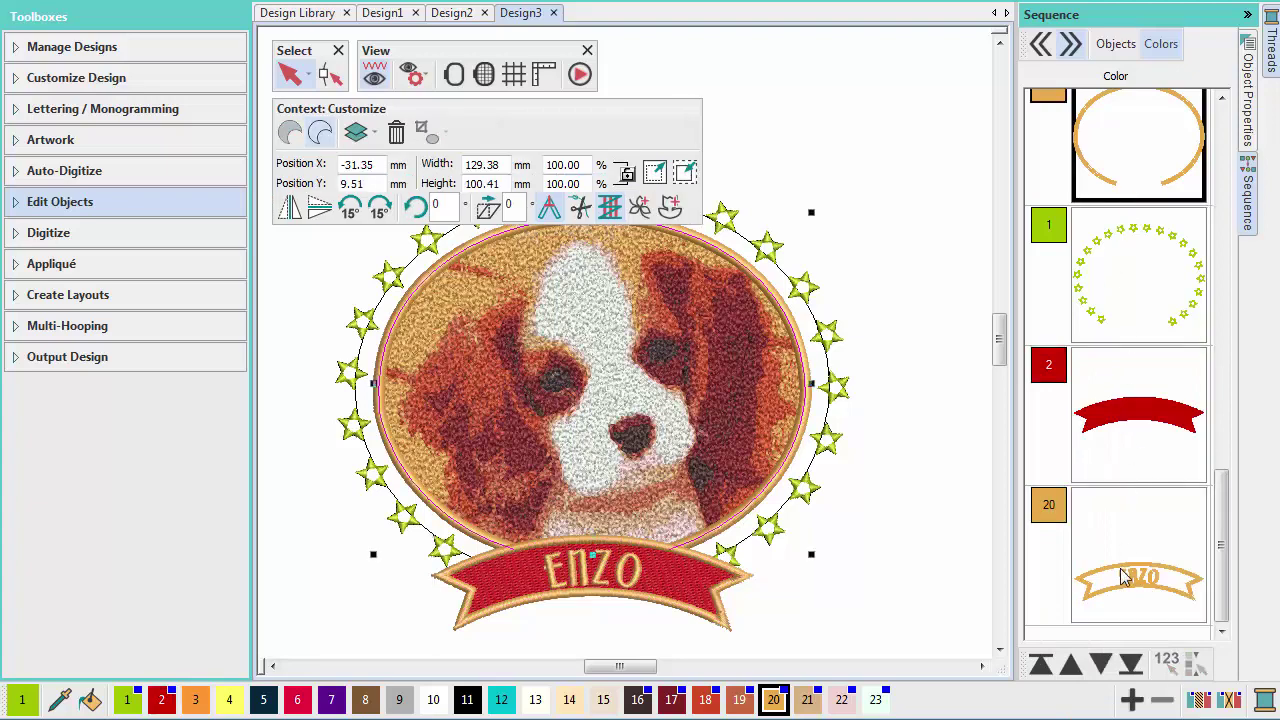
left_click(1104, 665)
left_click(1106, 666)
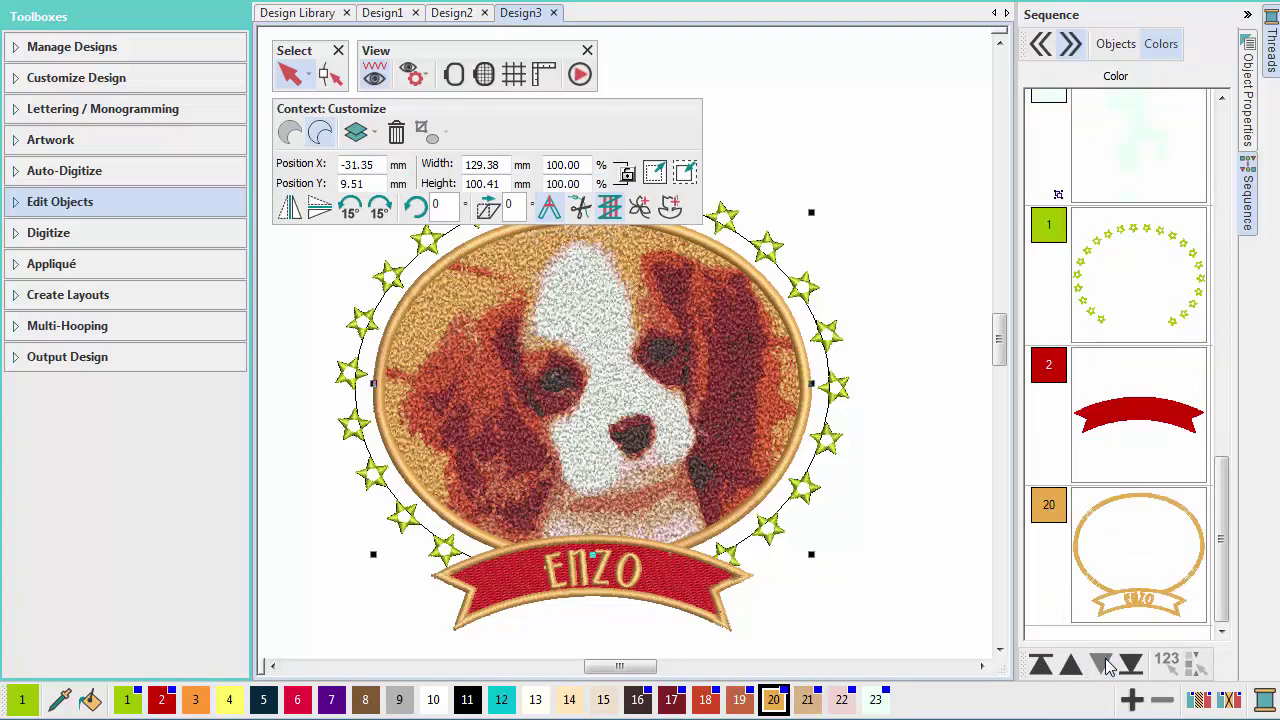
left_click(1092, 514)
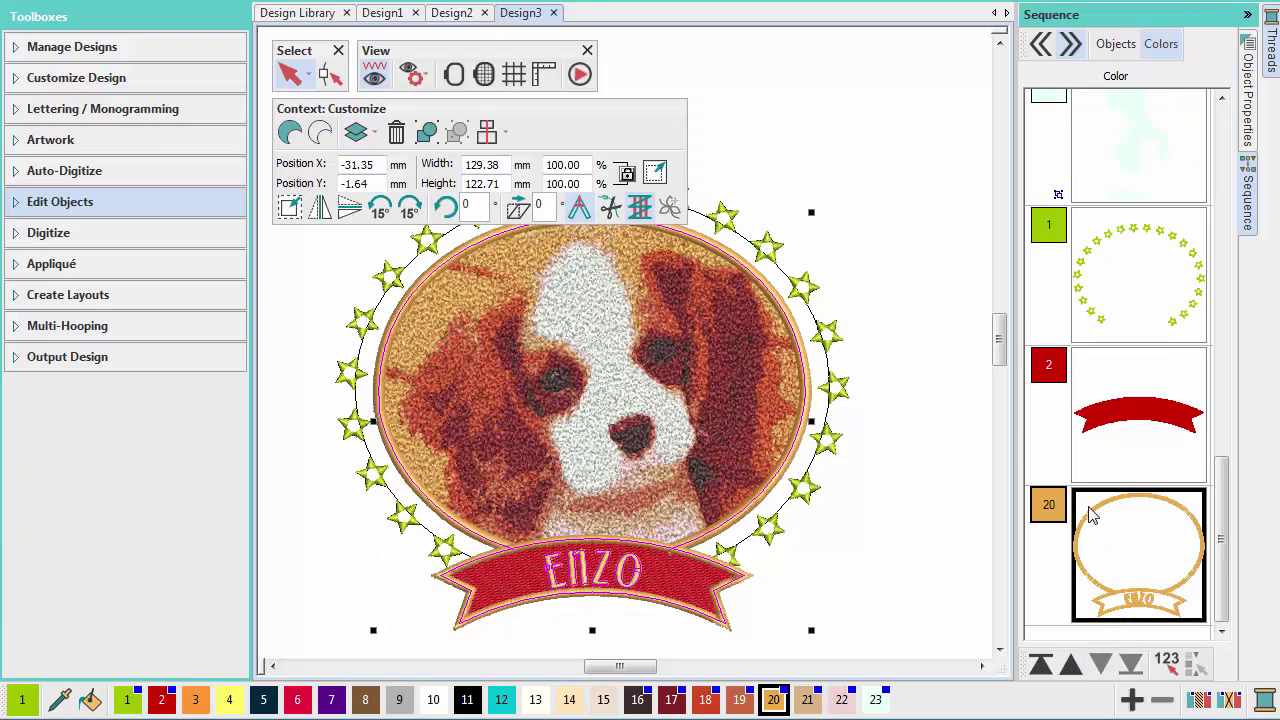
Apply Closest Join to the selected gold border, banner outline and lettering objects, and remove the unused colors from the design palette
left_click(177, 201)
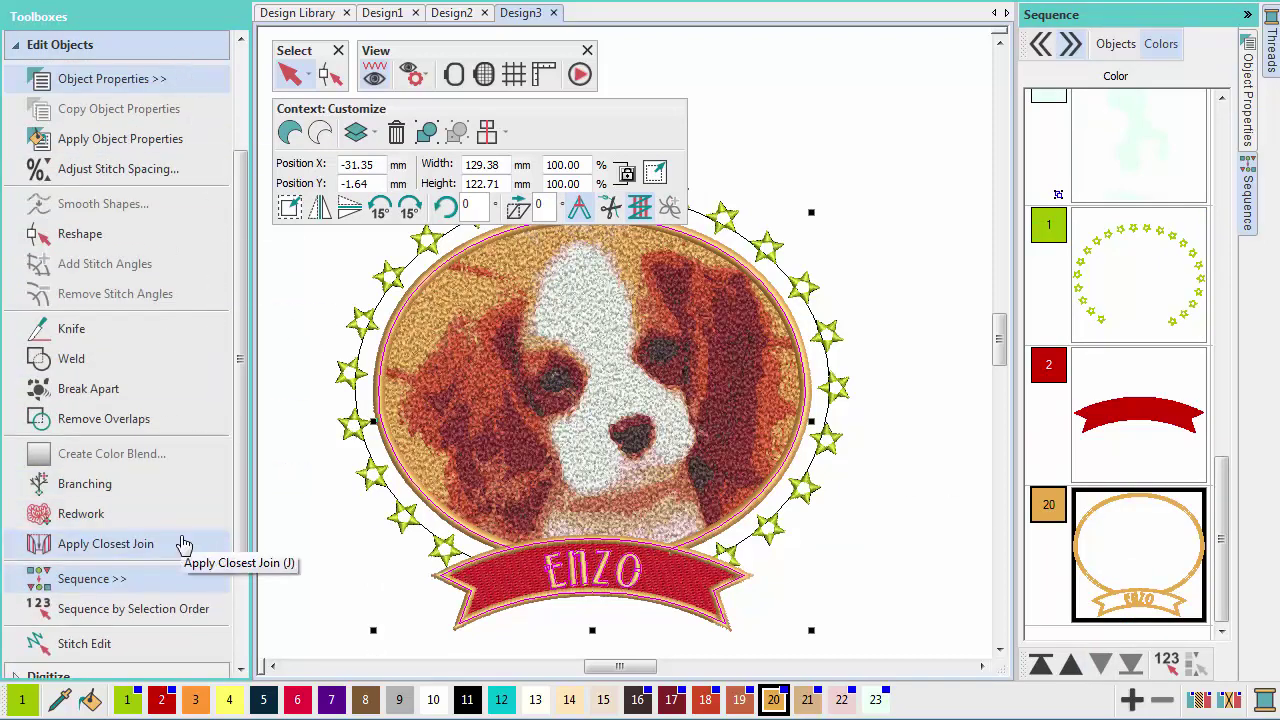
left_click(184, 544)
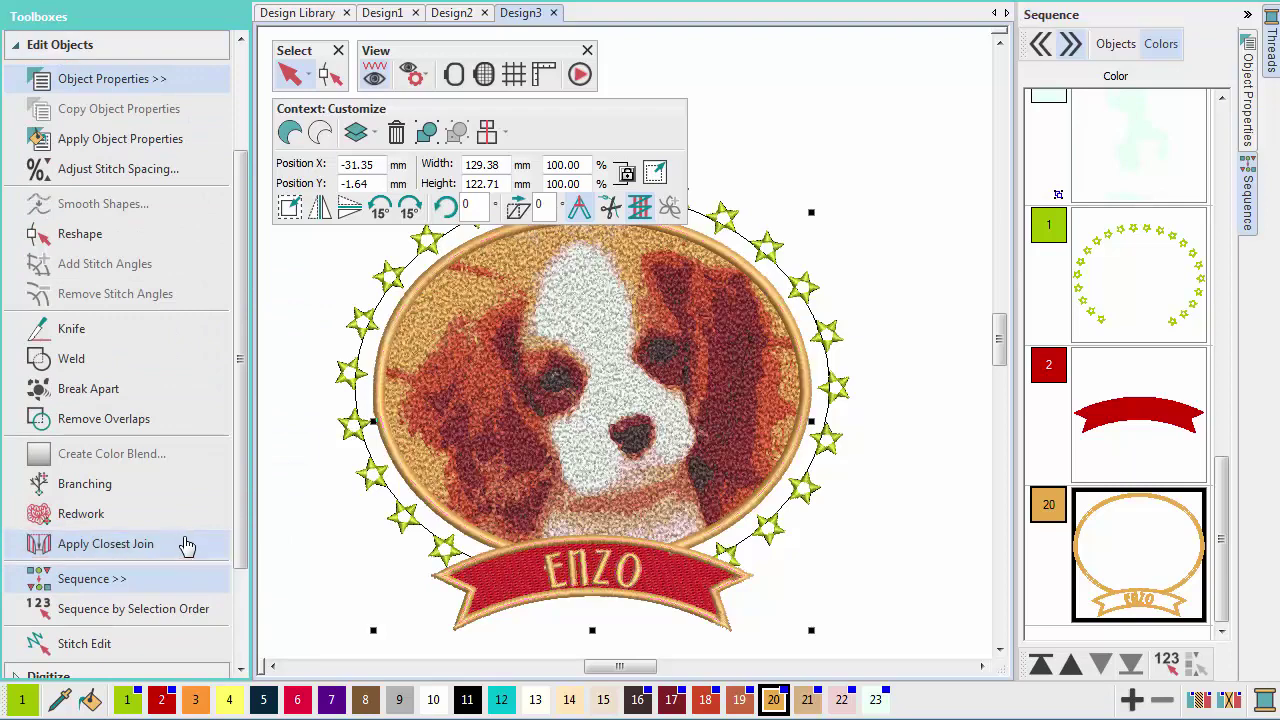
left_click(1231, 701)
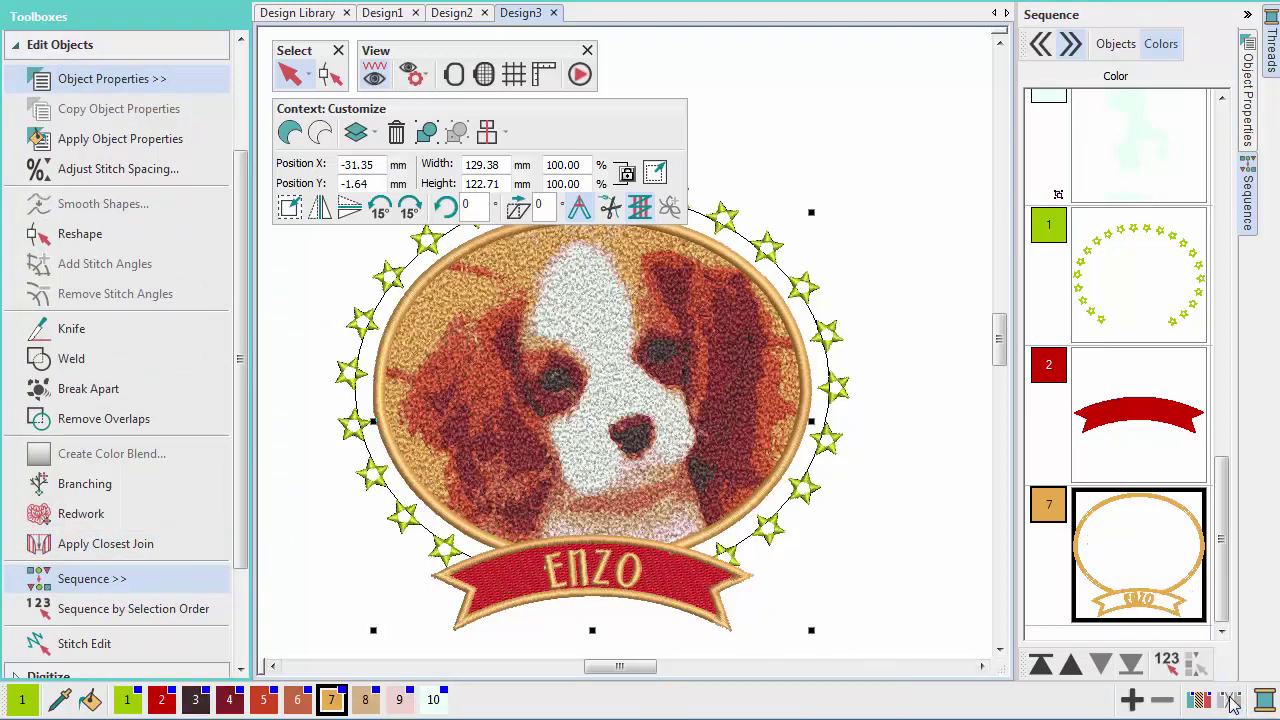
Show the thread list in place of the stitching sequence, and accept Mettler Poly Sheen as the selected thread chart
left_click(1264, 700)
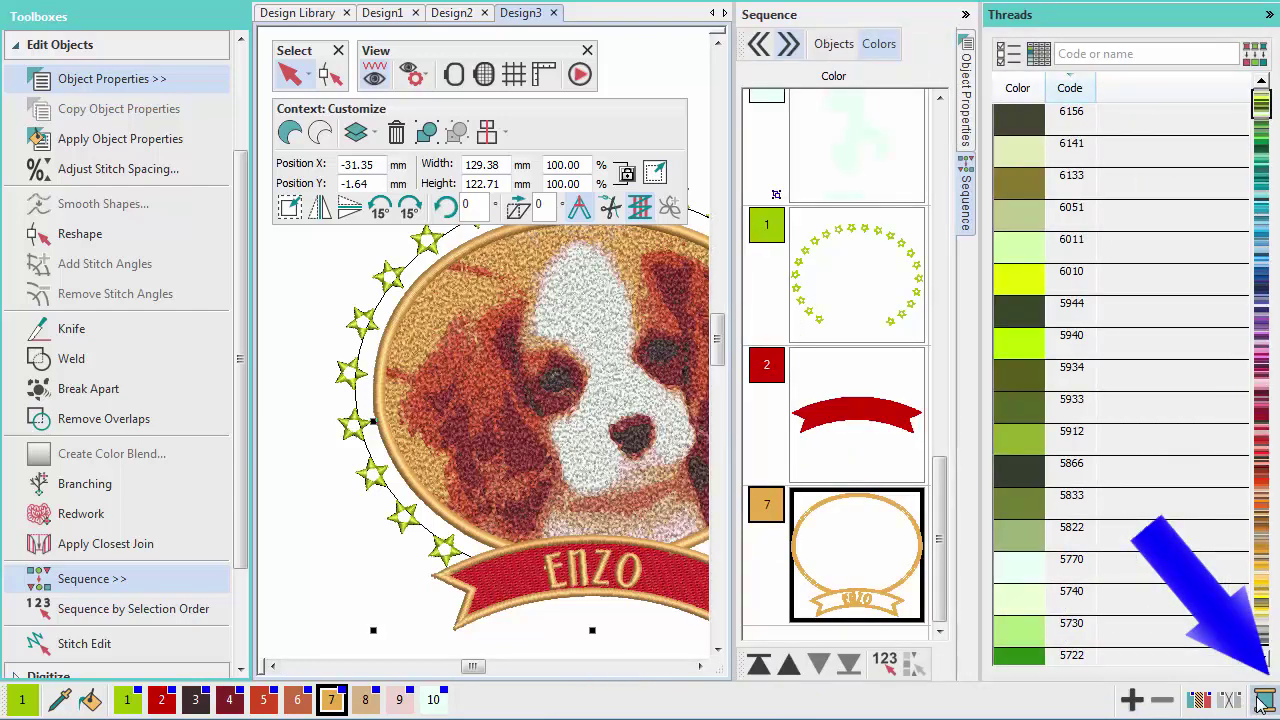
left_click(966, 15)
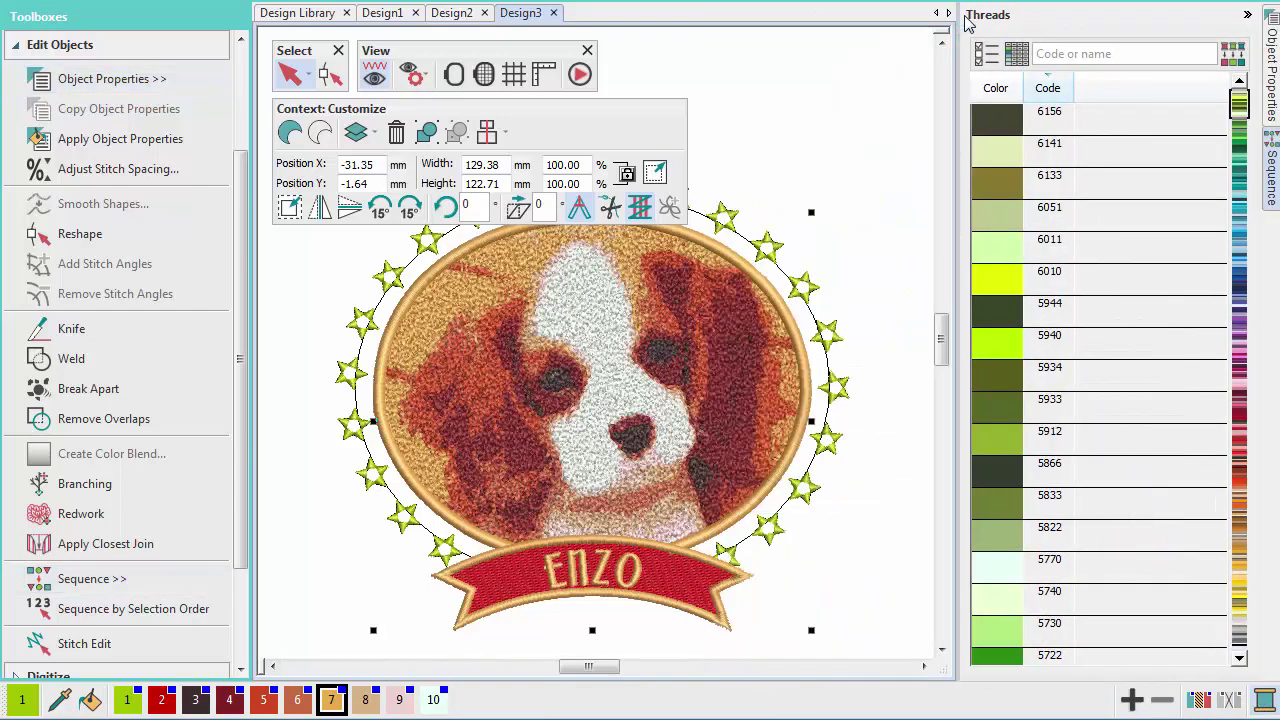
left_click(987, 55)
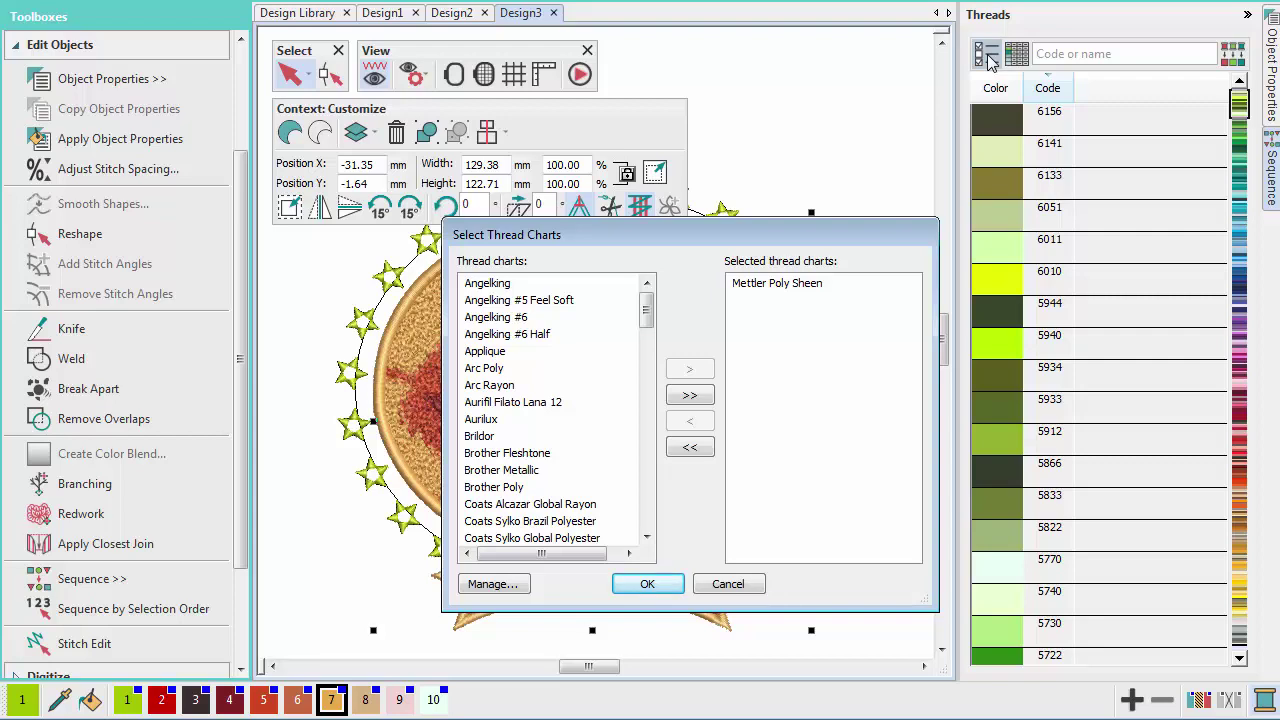
left_click(671, 584)
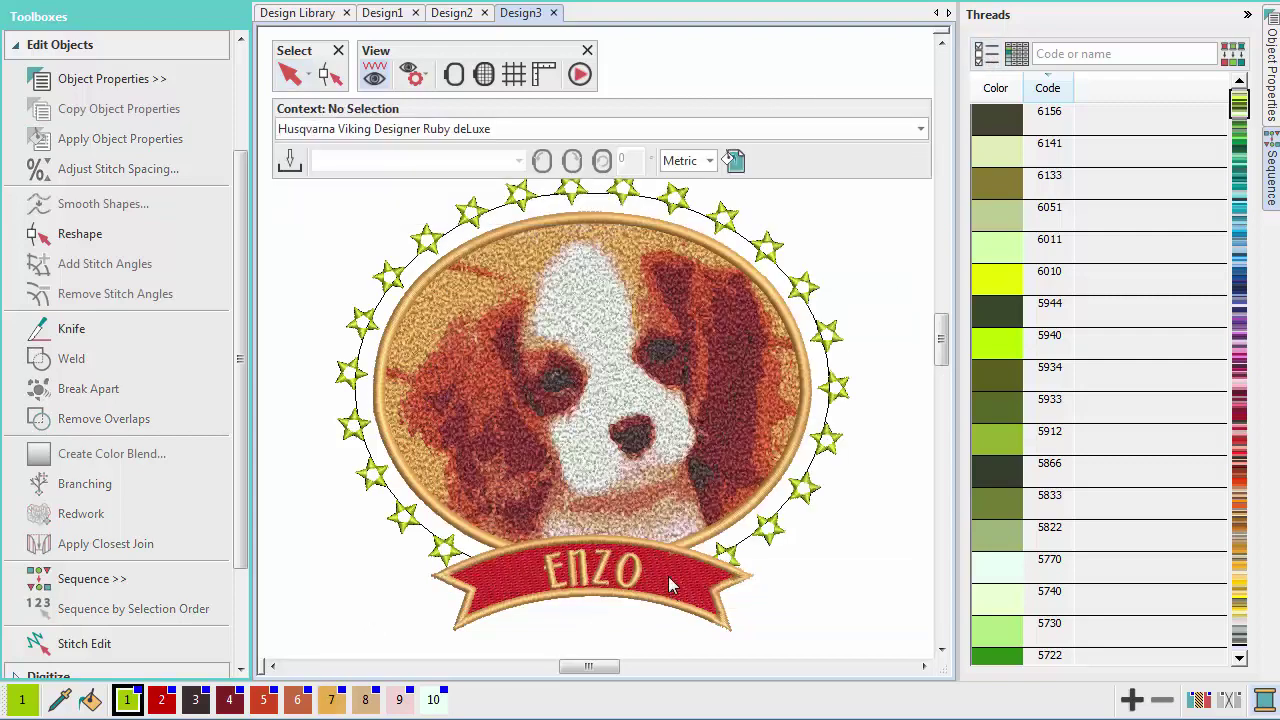
Find thread code 5730 and assign this Apple Green to color 1, used by the star border
left_click(1058, 50)
type("57")
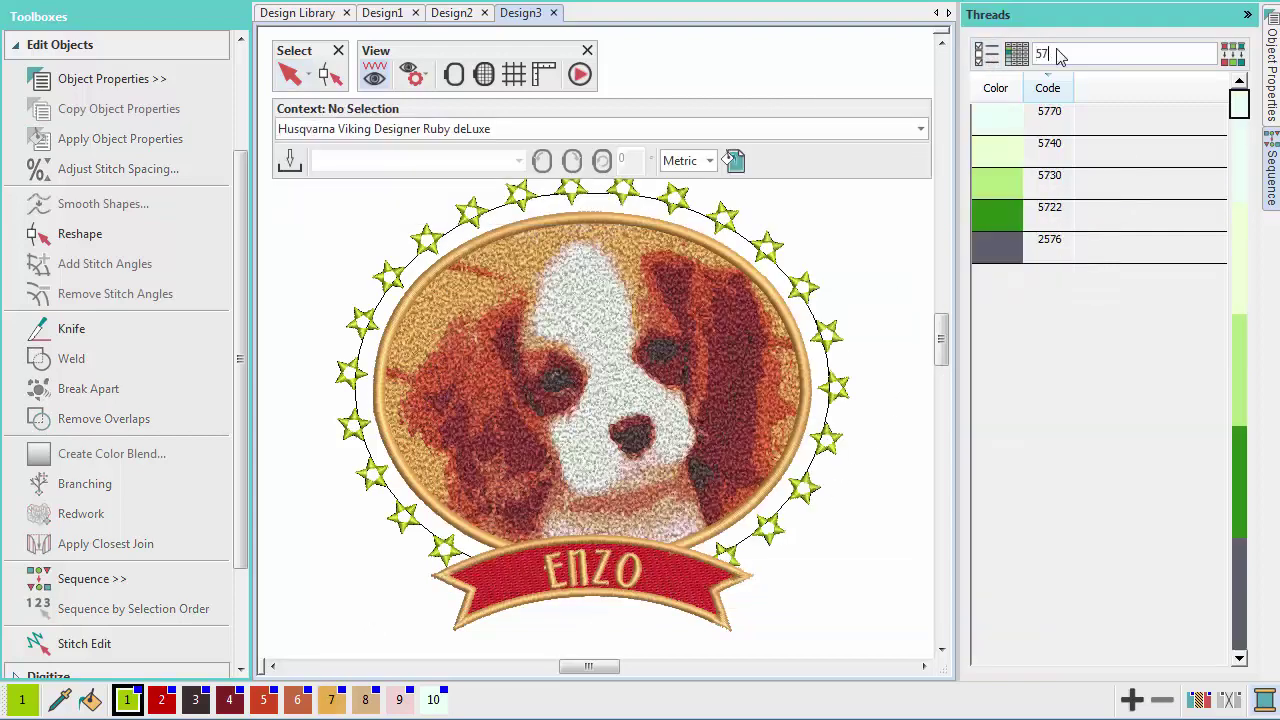
type("30")
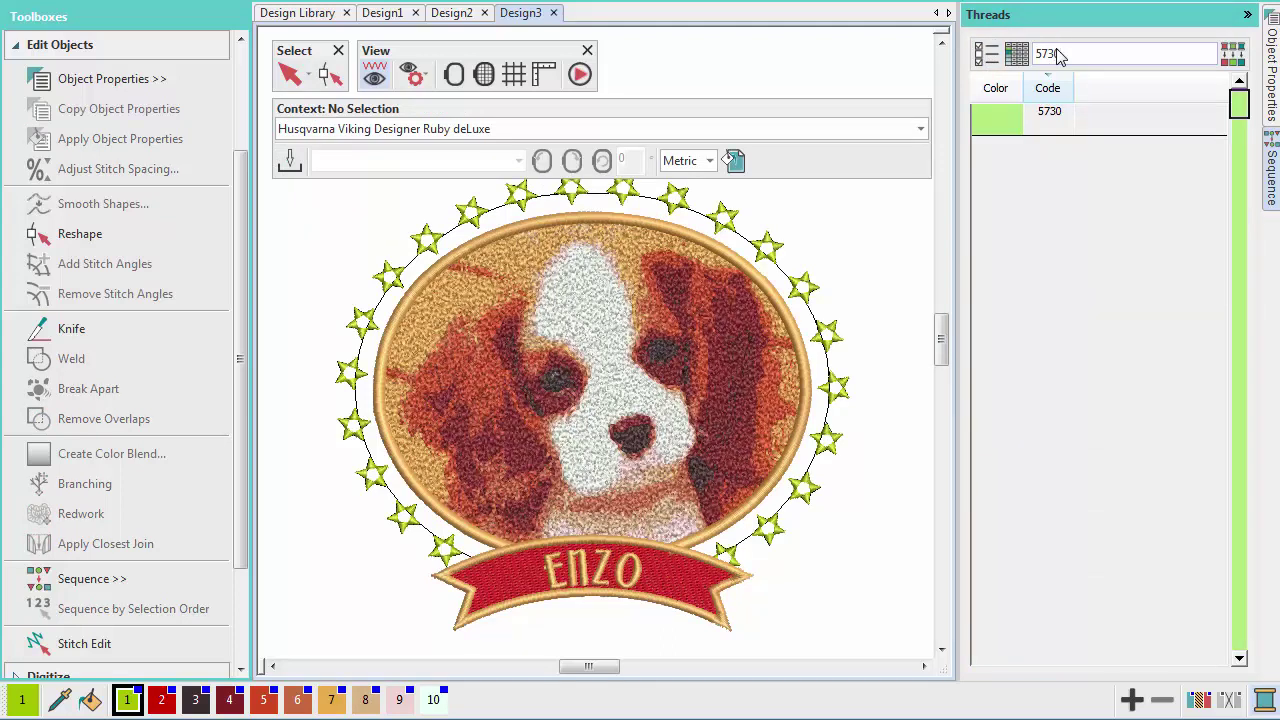
left_click(1012, 125)
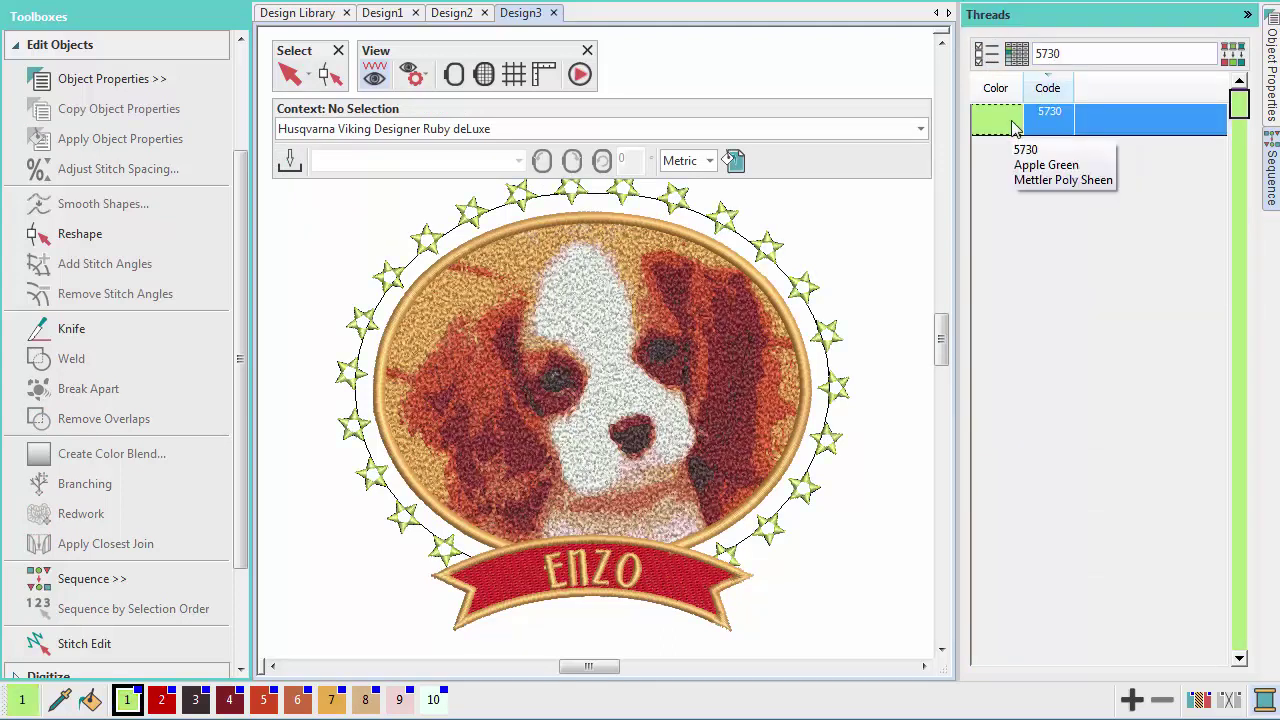
Assign Mettler Poly Sheen thread 1701 Red Berry to color 2, used by the banner fill
left_click(160, 700)
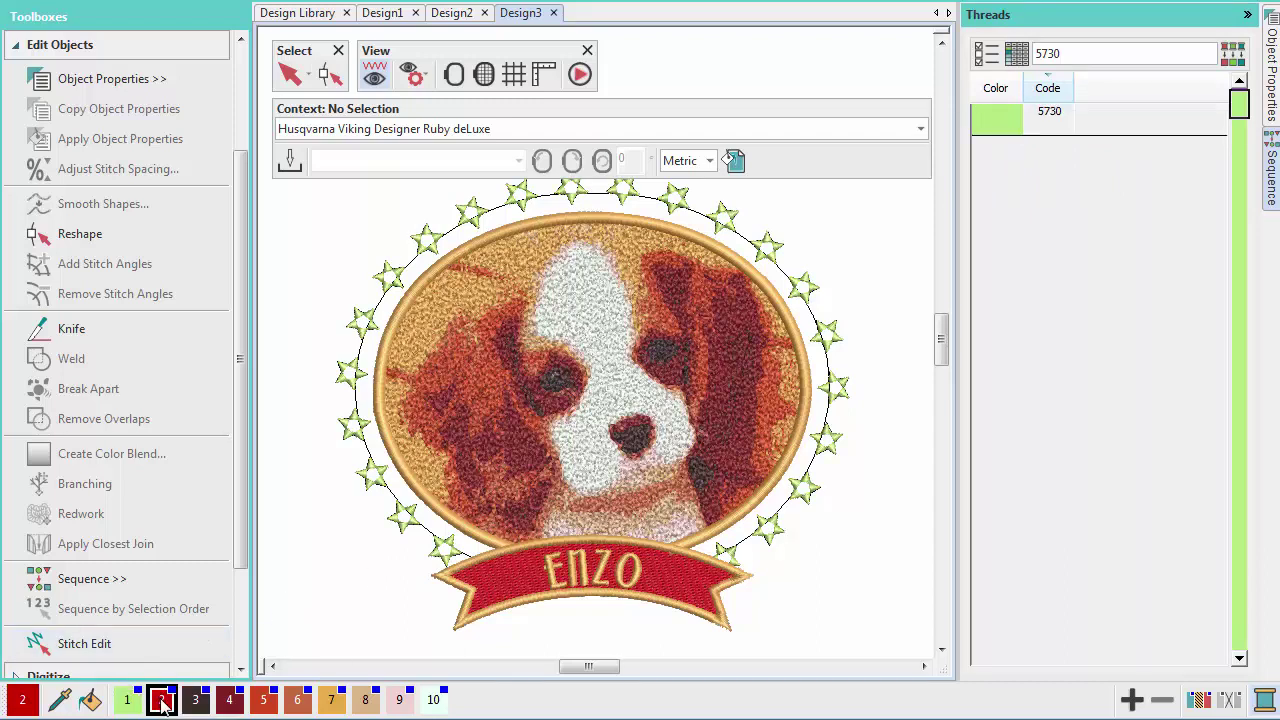
double_click(1075, 53)
type("170")
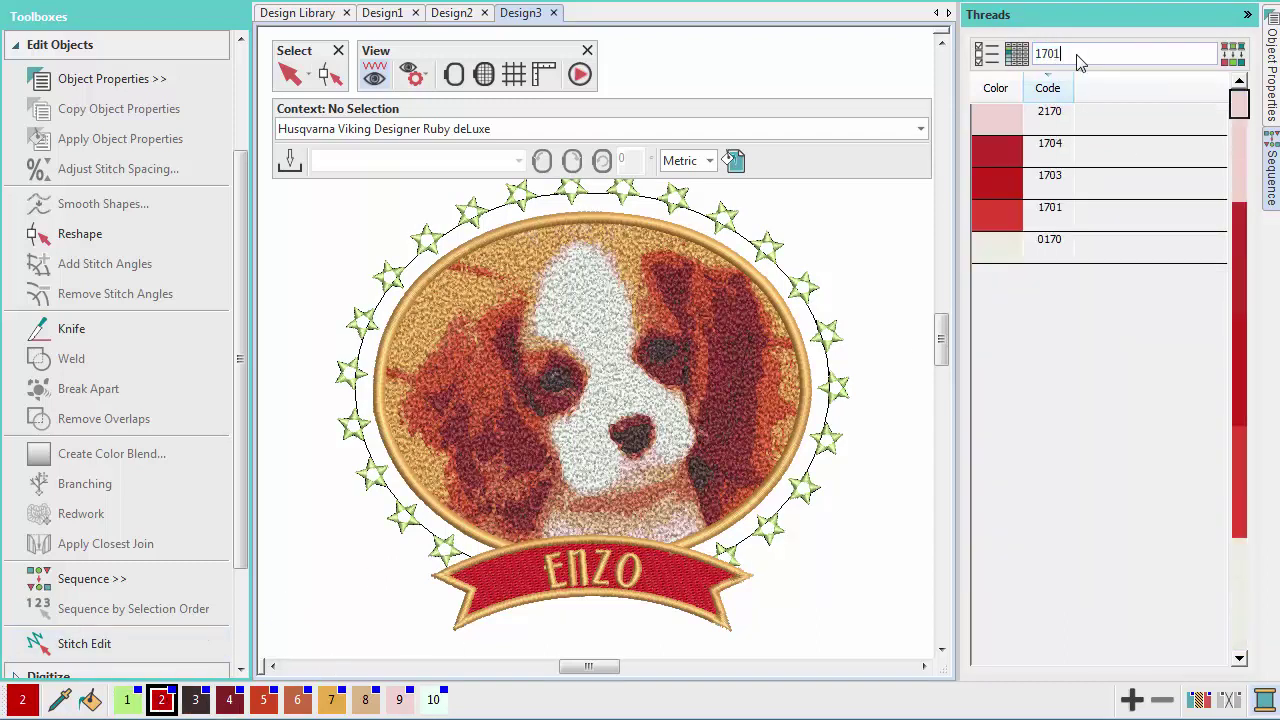
type("1")
left_click(1000, 124)
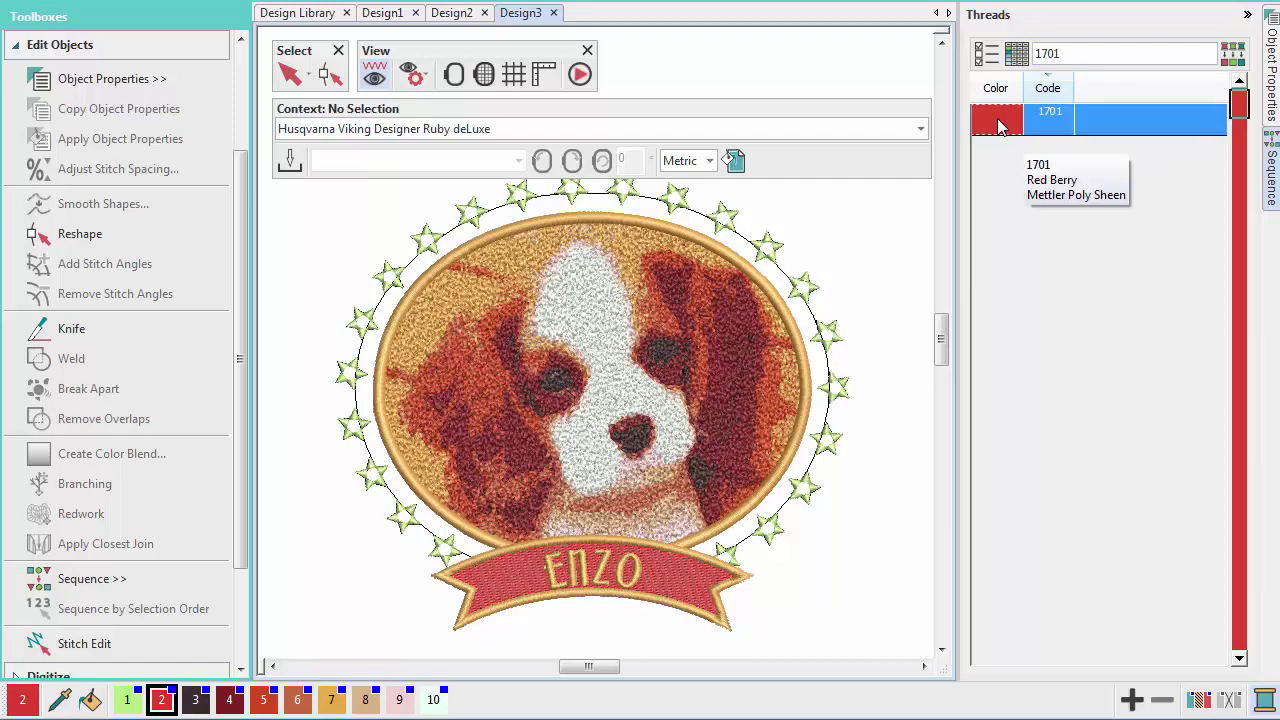
Play the complete stitch-out in the Stitch Player at an increased speed to check the color sequence, and exit the player
left_click(580, 75)
left_click(640, 174)
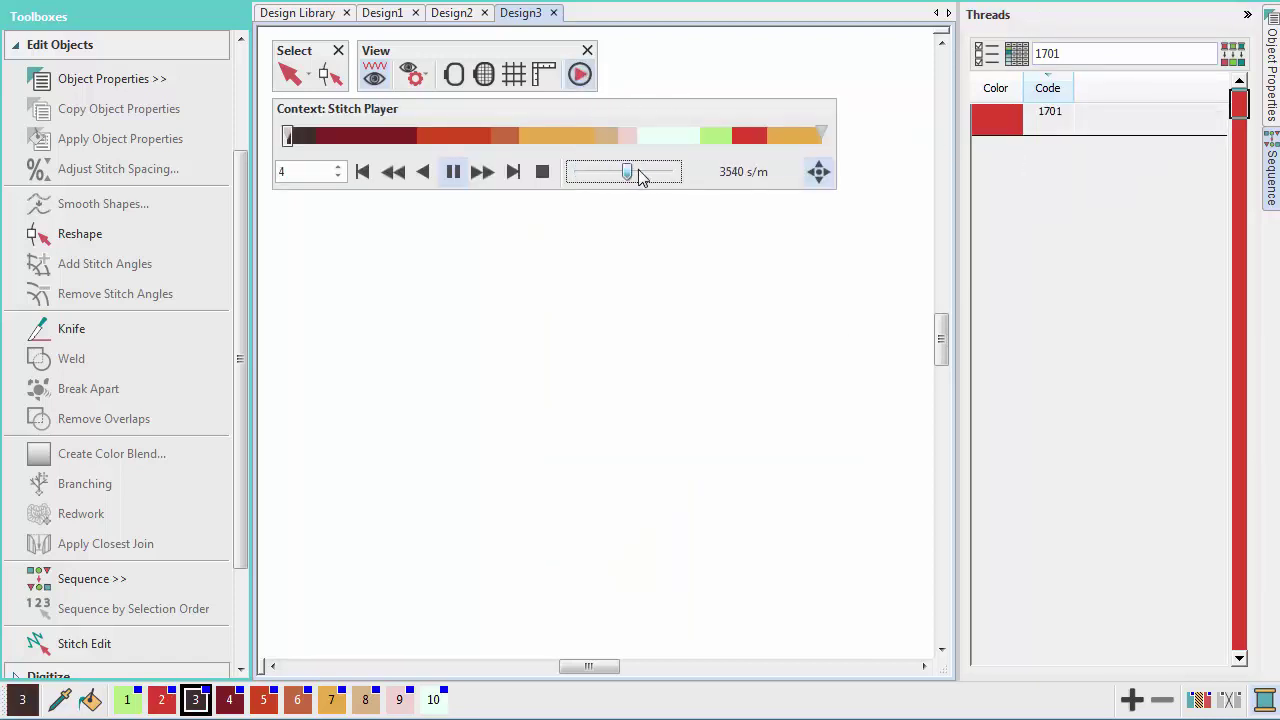
left_click_drag(640, 174, 666, 174)
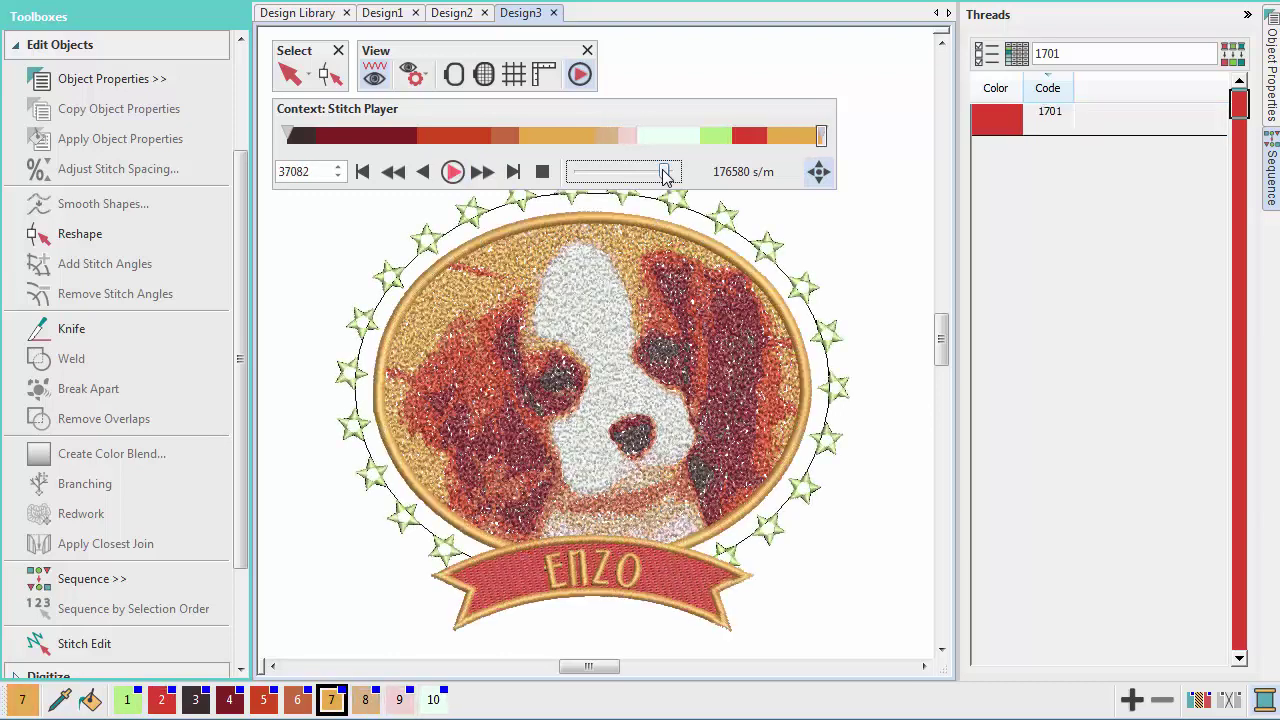
key("Escape")
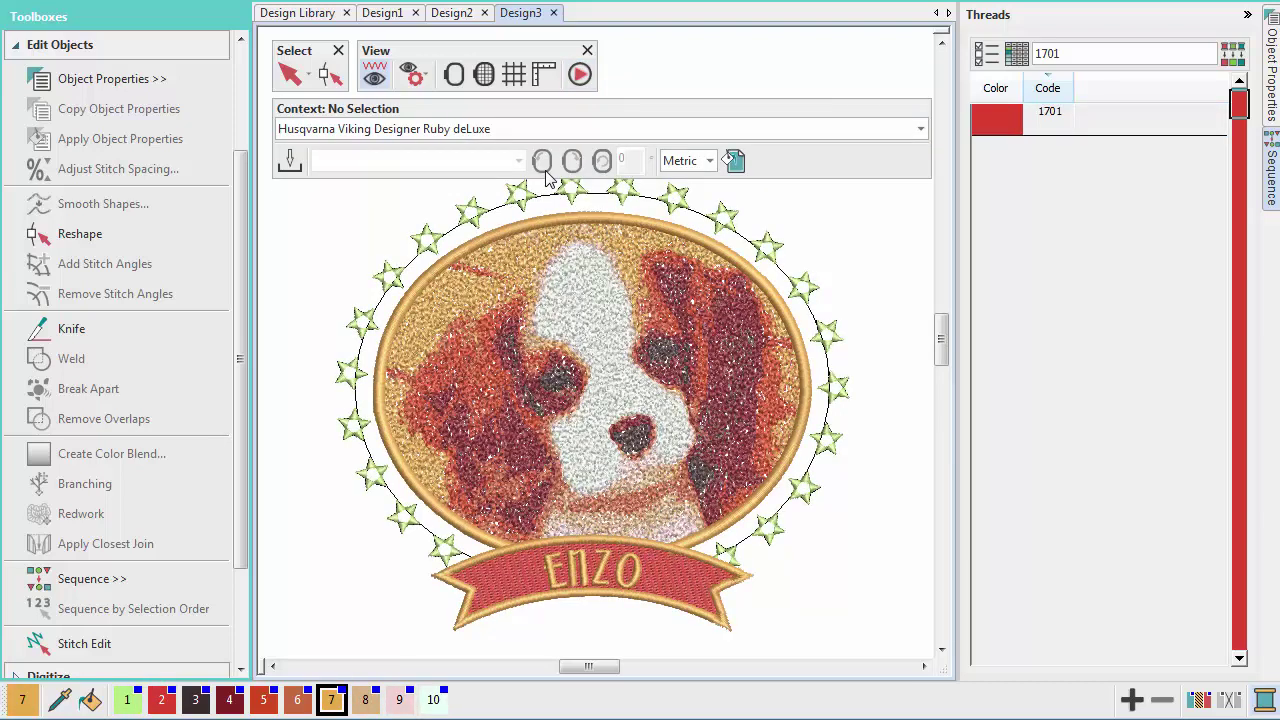
Show the Large (240 x 150) hoop around the design with automatic centering, and rotate it a quarter turn to landscape orientation
right_click(454, 80)
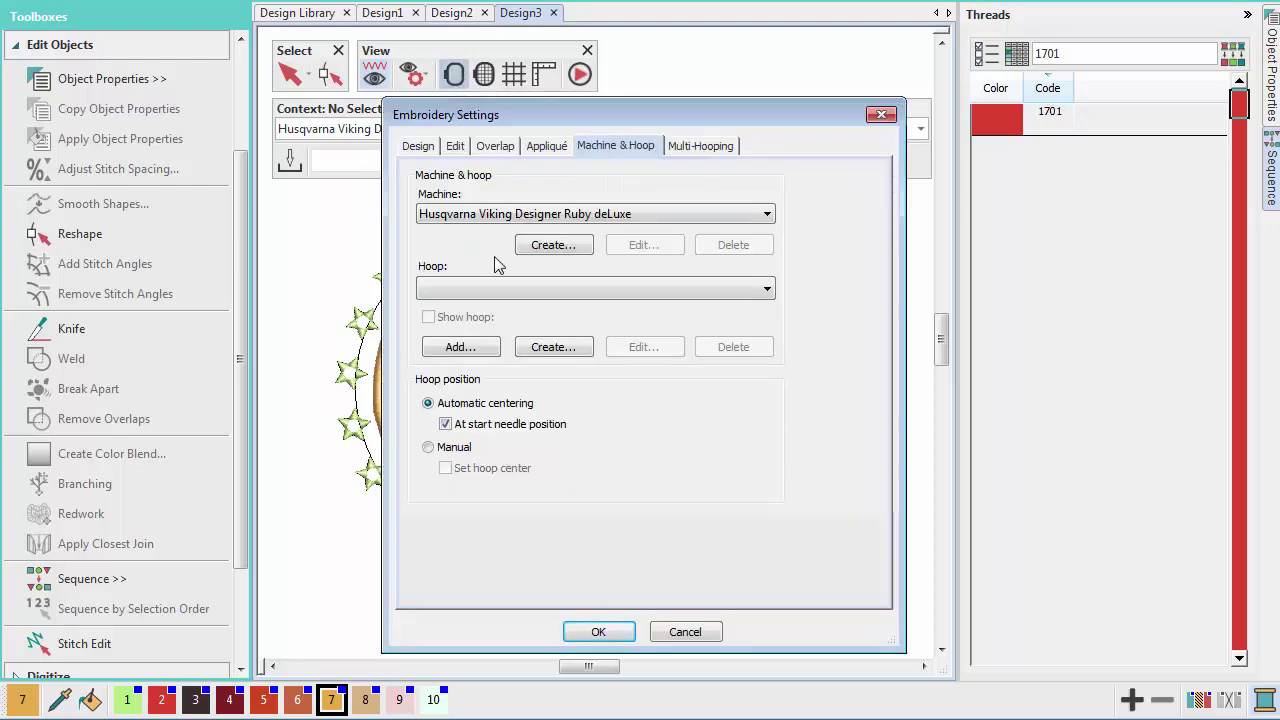
left_click(498, 287)
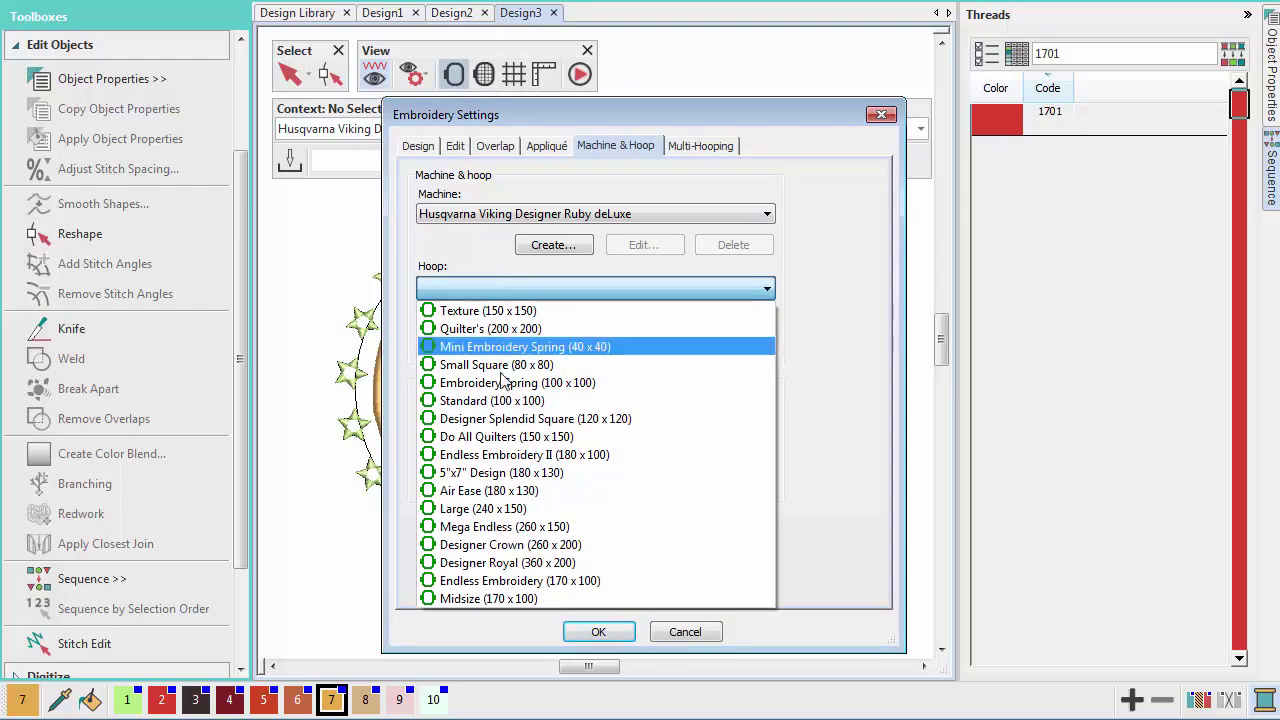
left_click(497, 508)
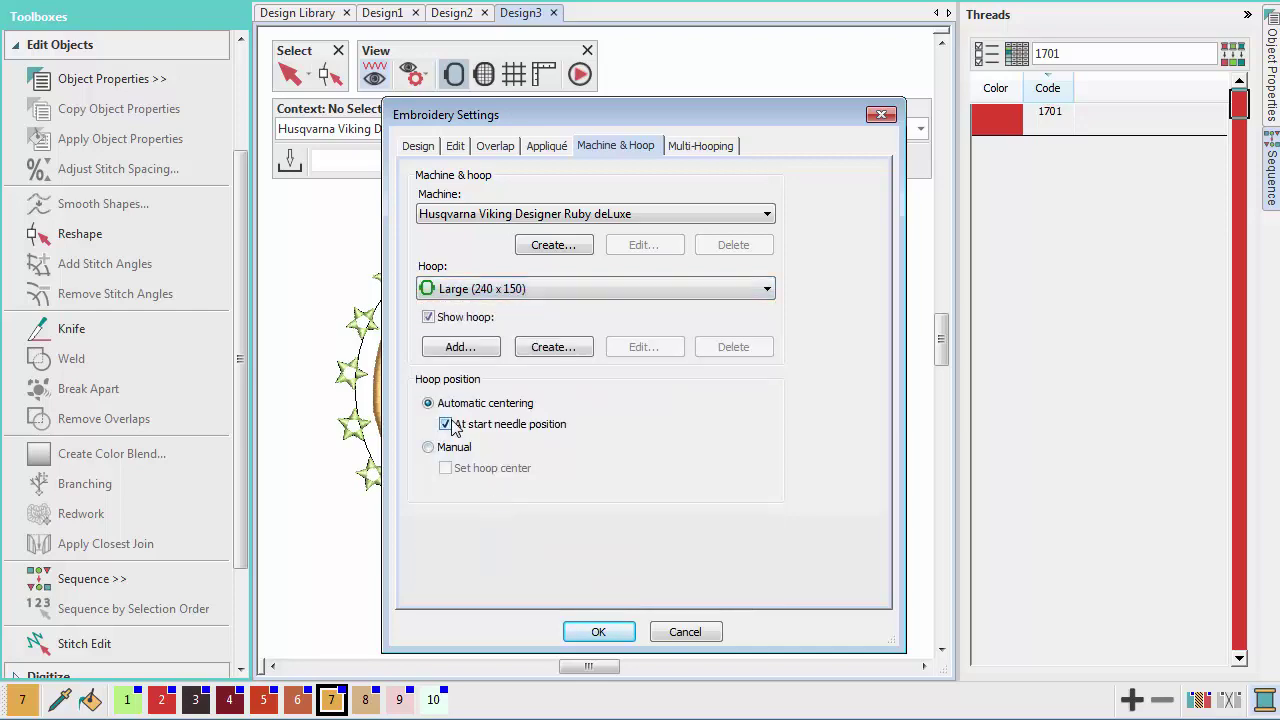
left_click(590, 630)
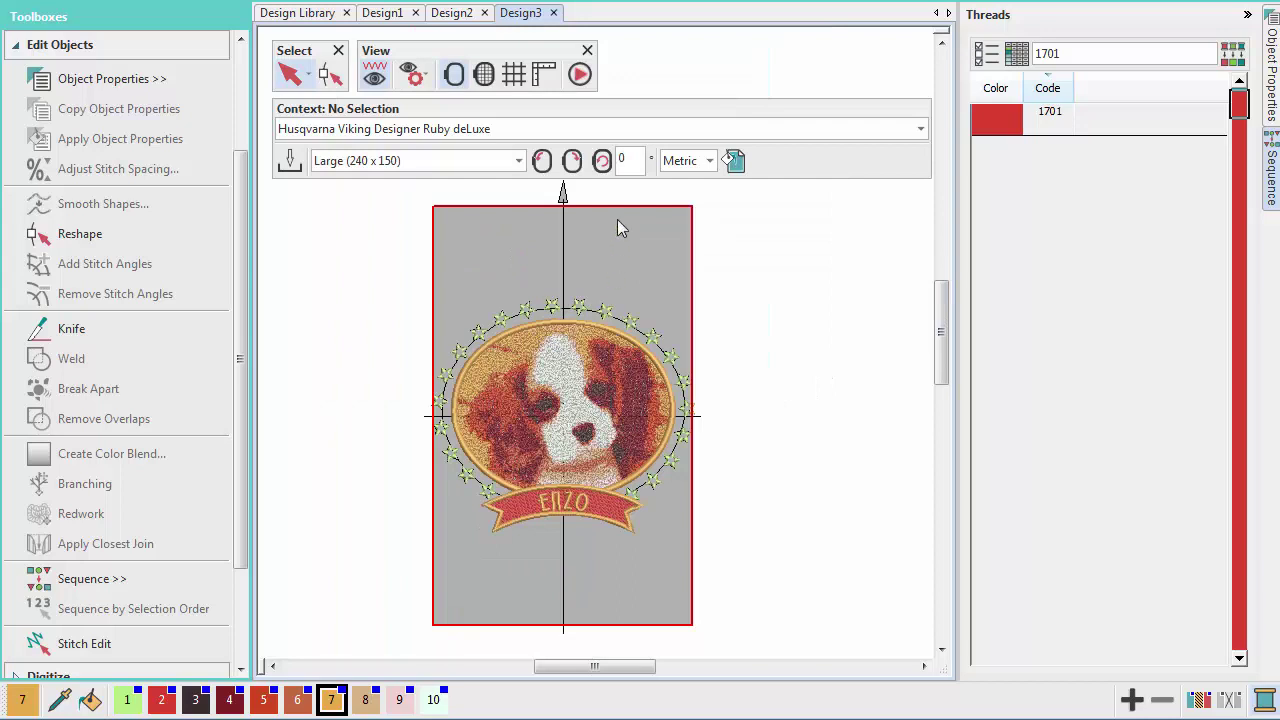
double_click(620, 161)
type("0")
key("Return")
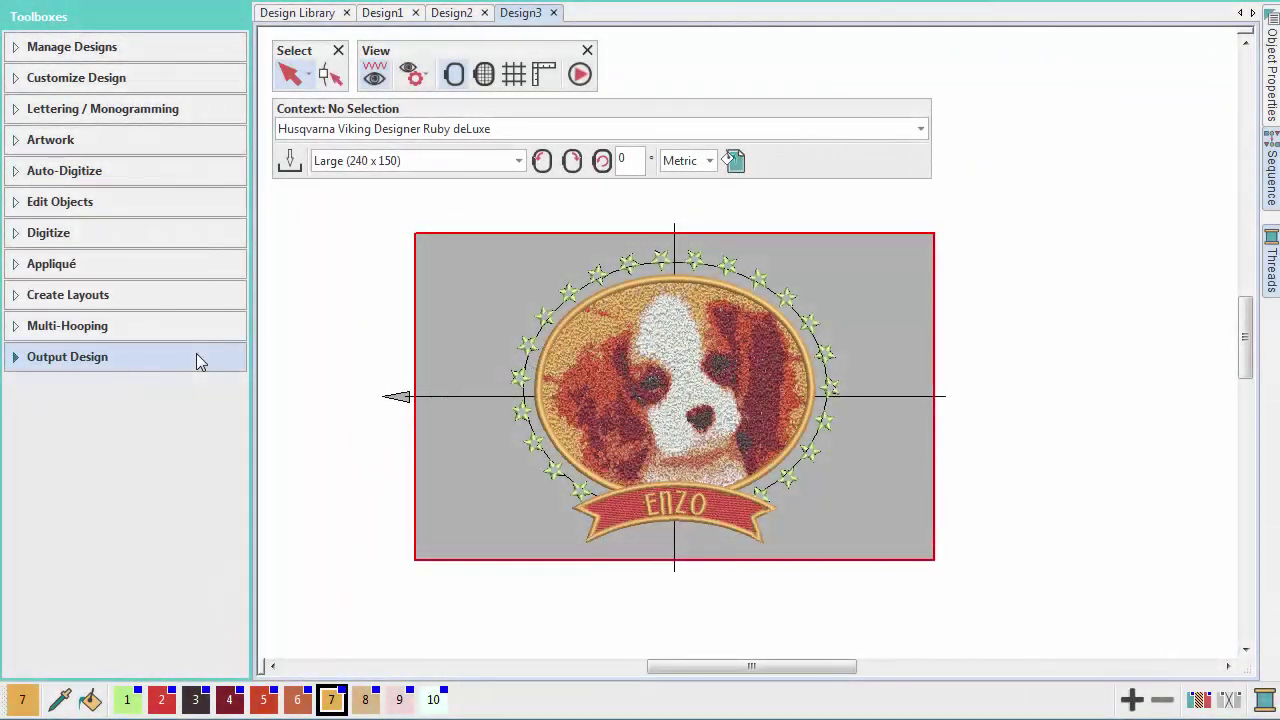
Save the design in the Color Photostitch folder as ColorPhotoStitch_Puppy.EMB
left_click(197, 360)
left_click(200, 428)
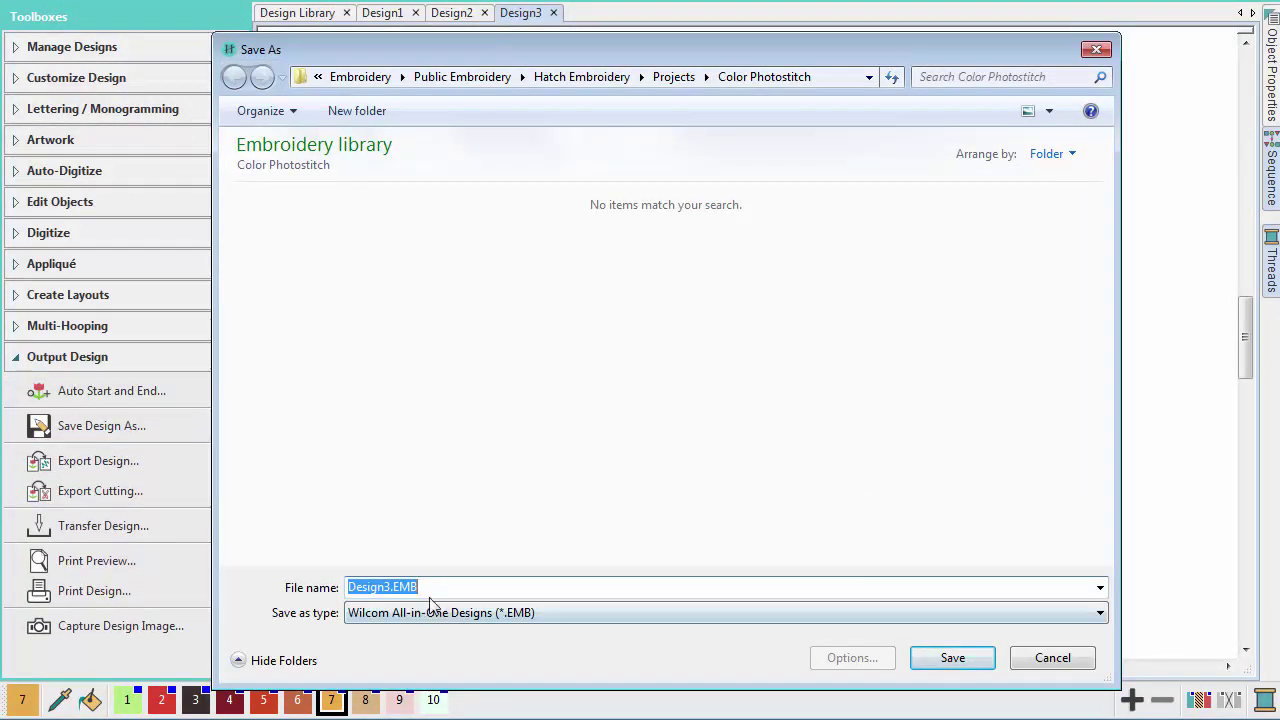
left_click(435, 590)
left_click_drag(435, 586, 348, 588)
type("ColorPhotoStitch_Puppy.EMB")
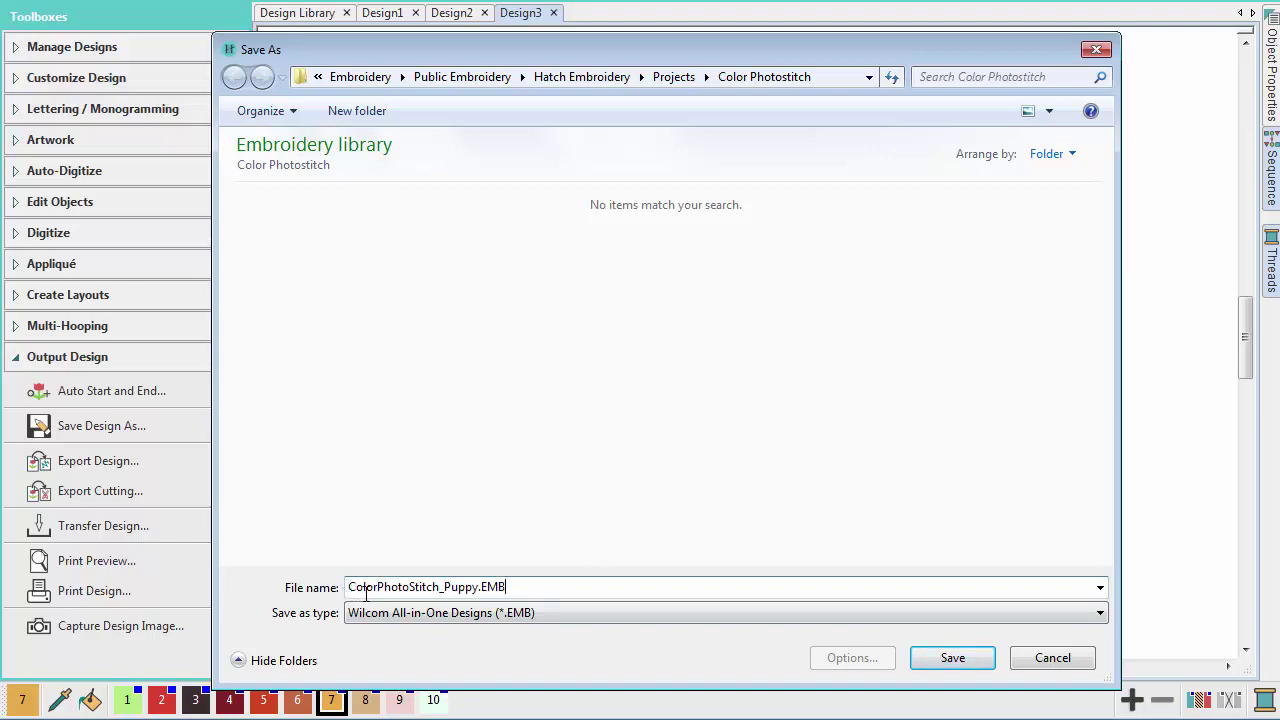
left_click(952, 658)
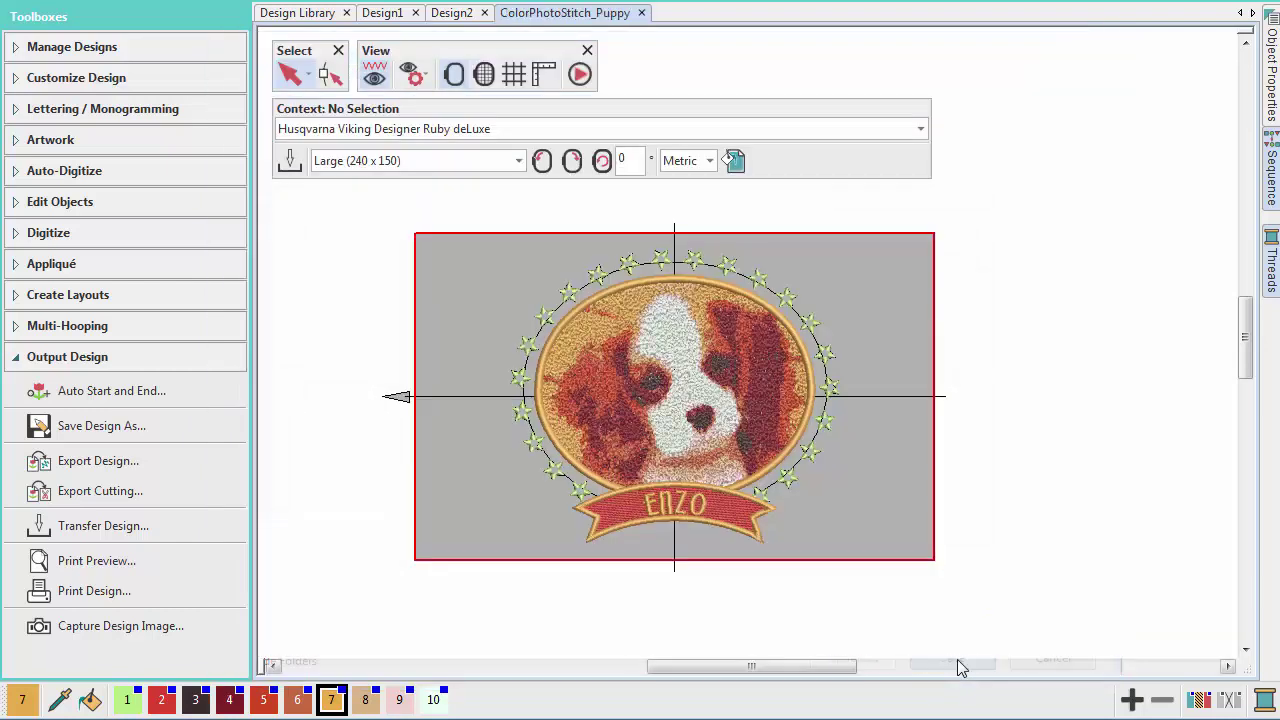
Export the design to the Machine Files folder as ColorPhotoStitch_Puppy.VP3 in the Husqvarna/Viking/Pfaff format
left_click(195, 465)
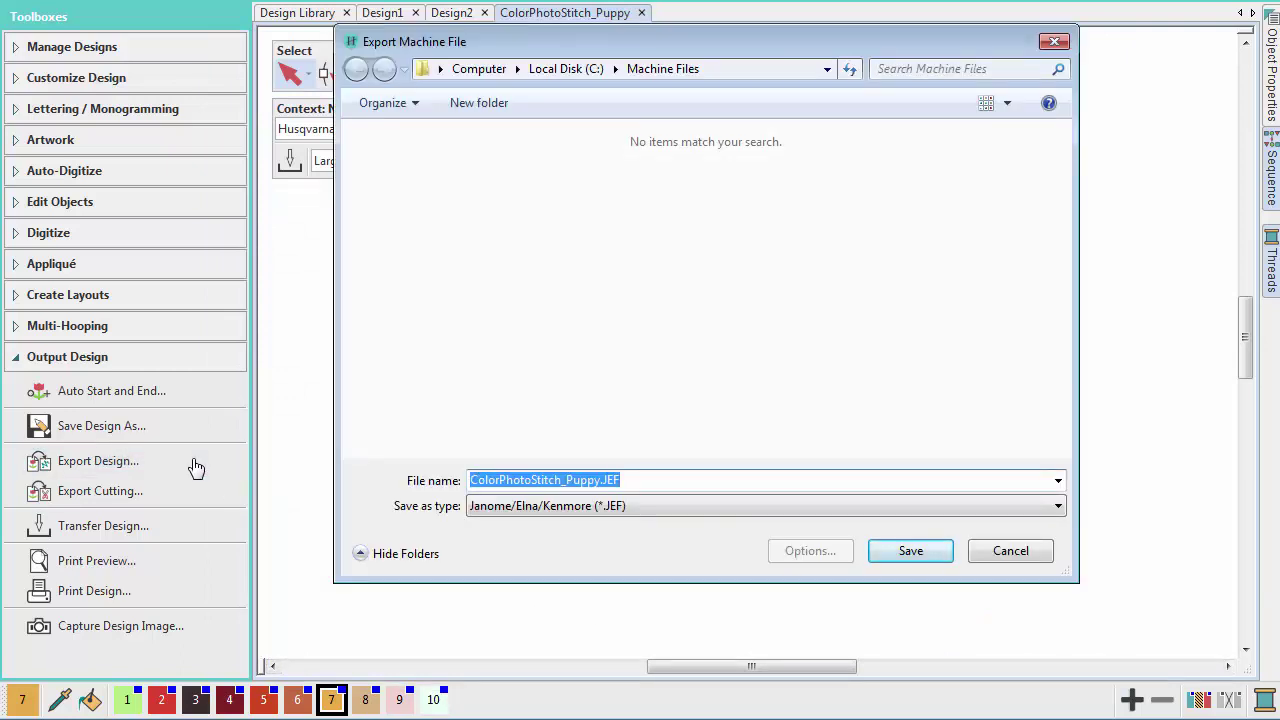
left_click(595, 507)
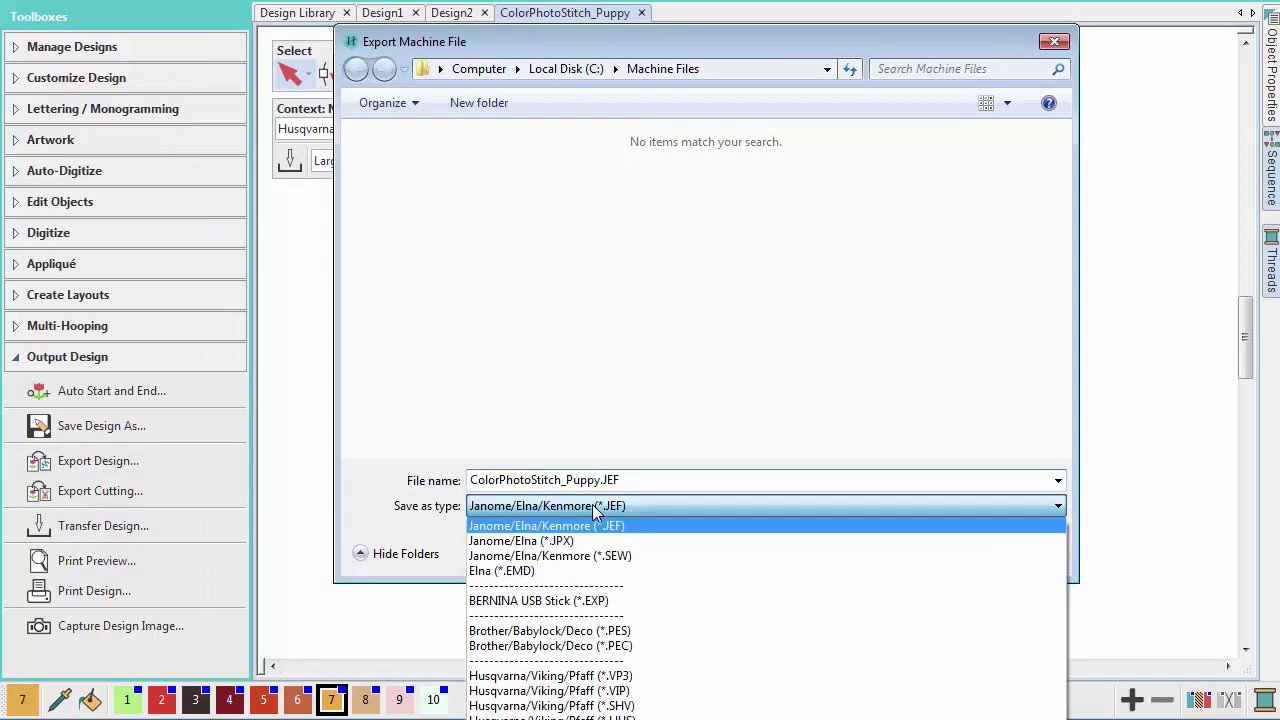
left_click(617, 676)
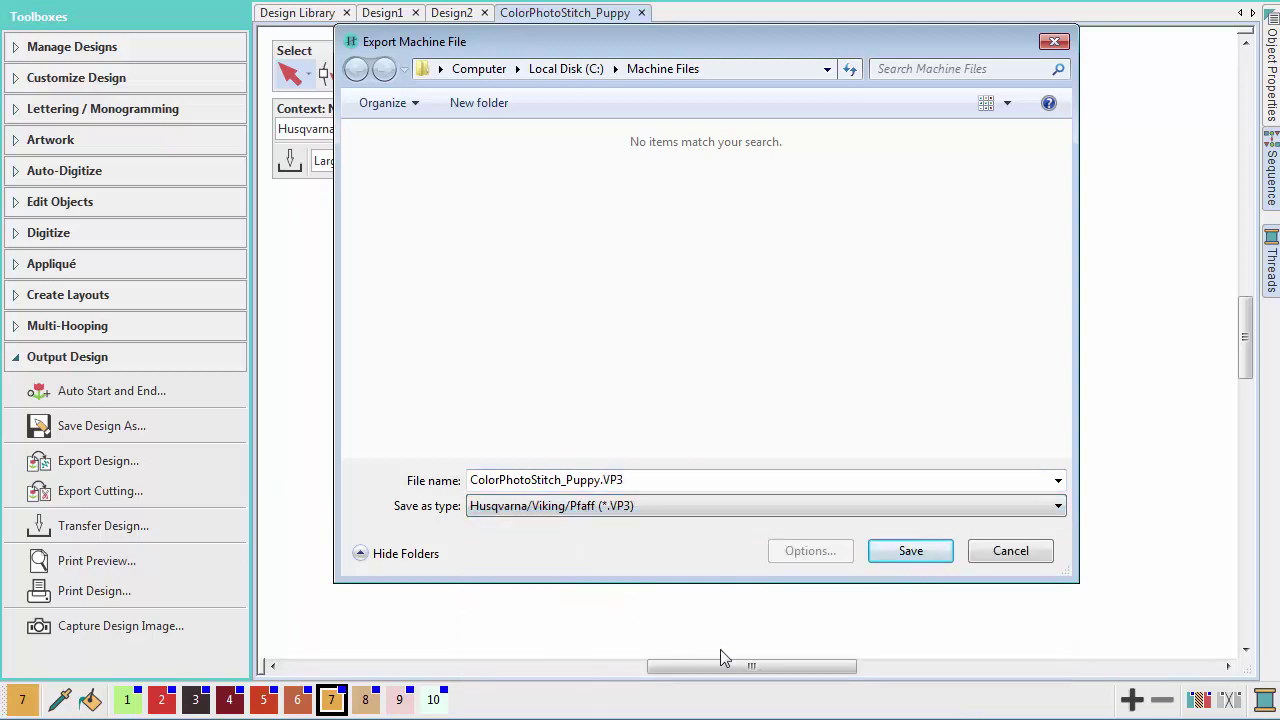
left_click(903, 558)
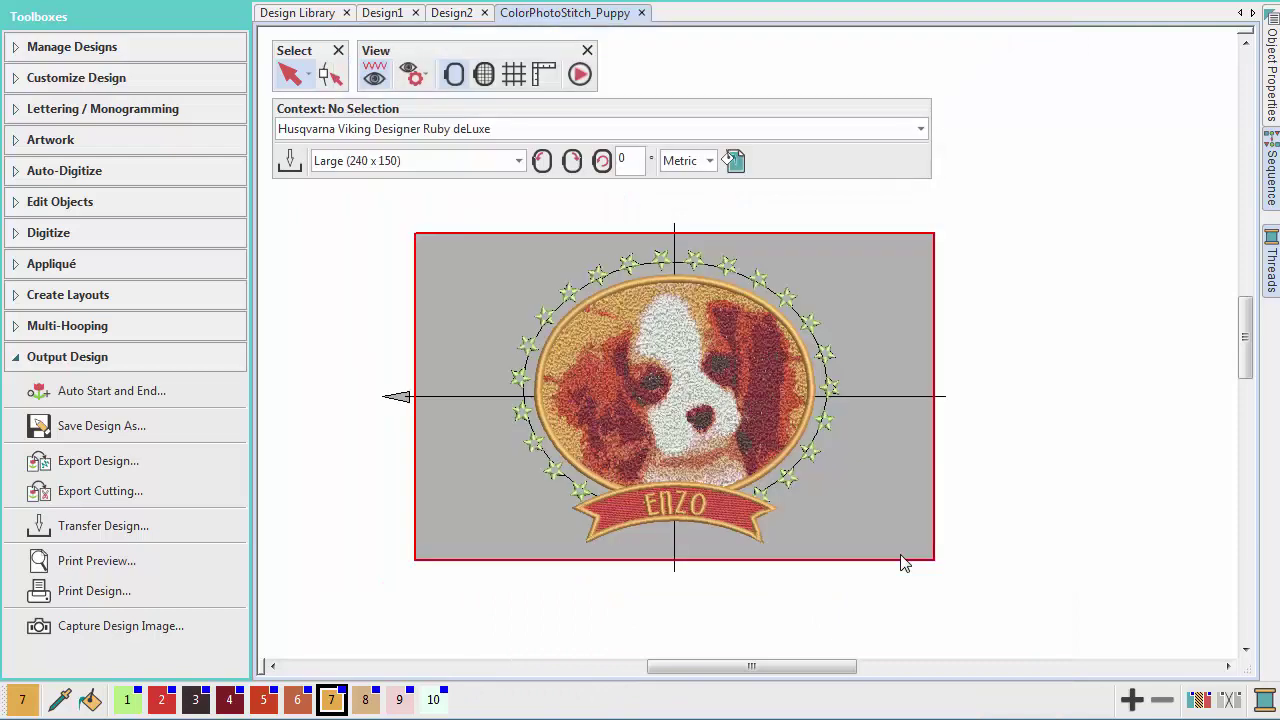